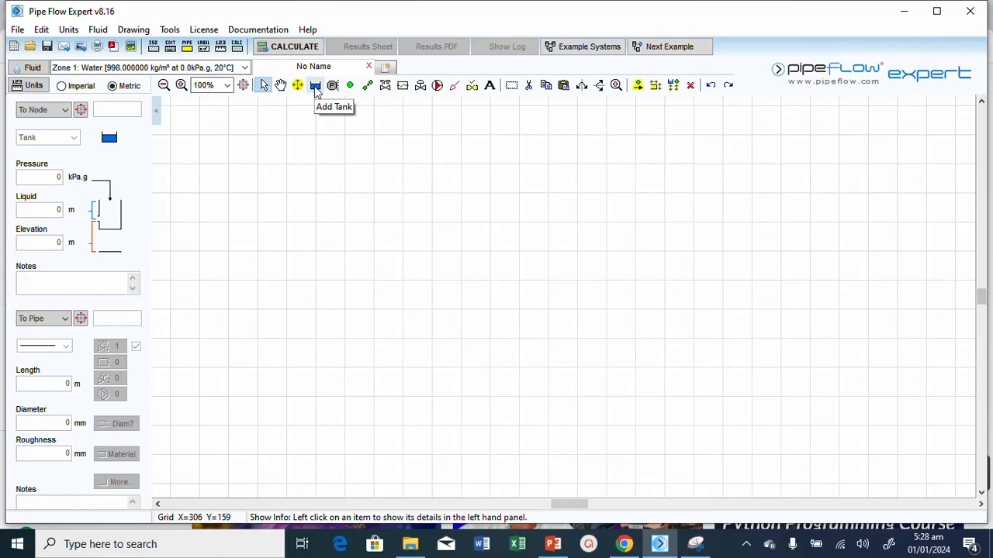
Add a tank at the lower left of the drawing grid and set its liquid level to 2 m
click(315, 87)
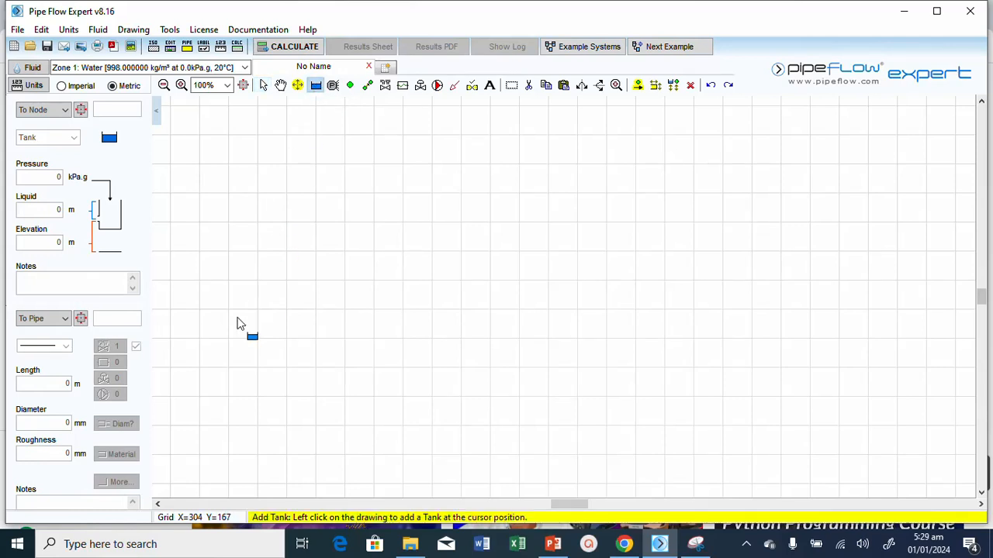
click(172, 345)
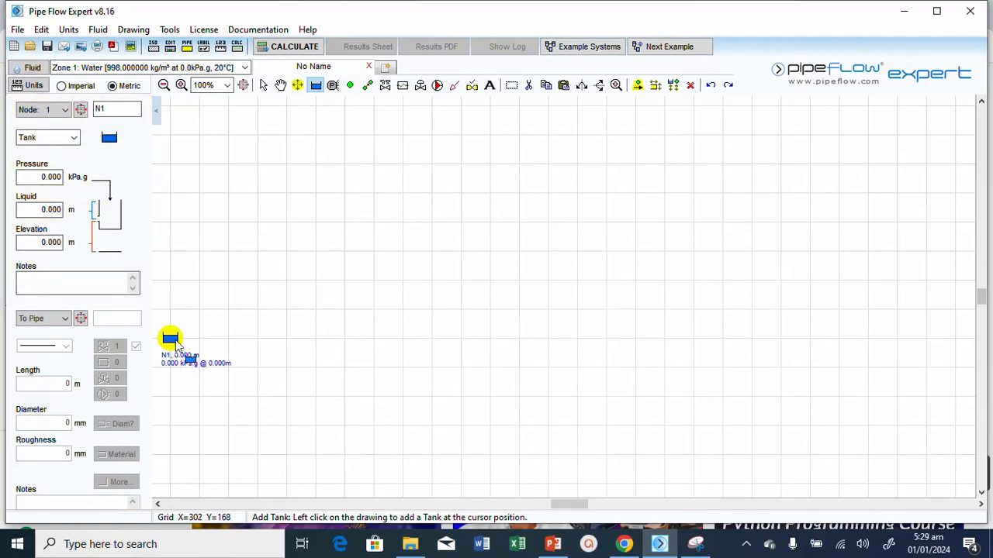
double_click(54, 210)
text(2)
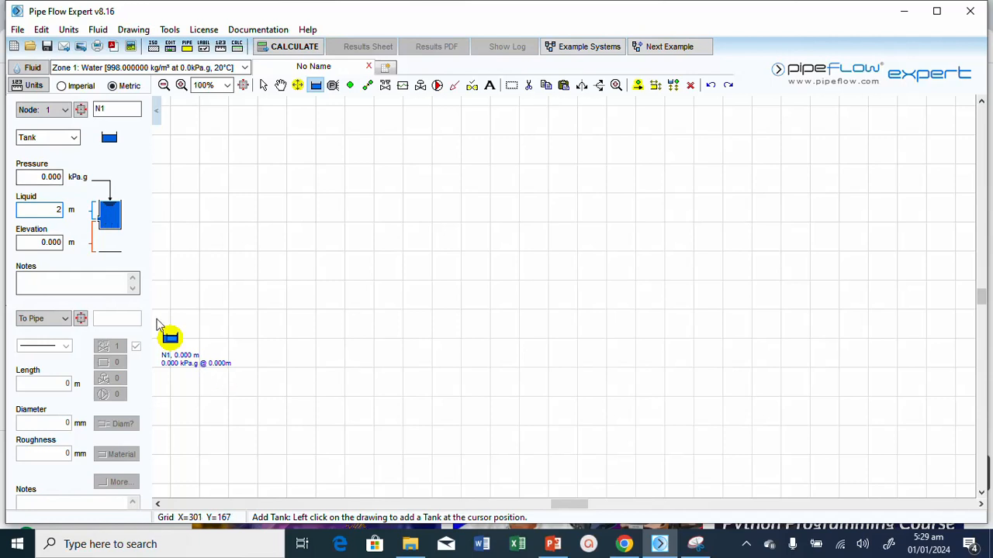
Draw a horizontal pipe about five grid squares long from tank N1 rightward to a new join point
click(369, 89)
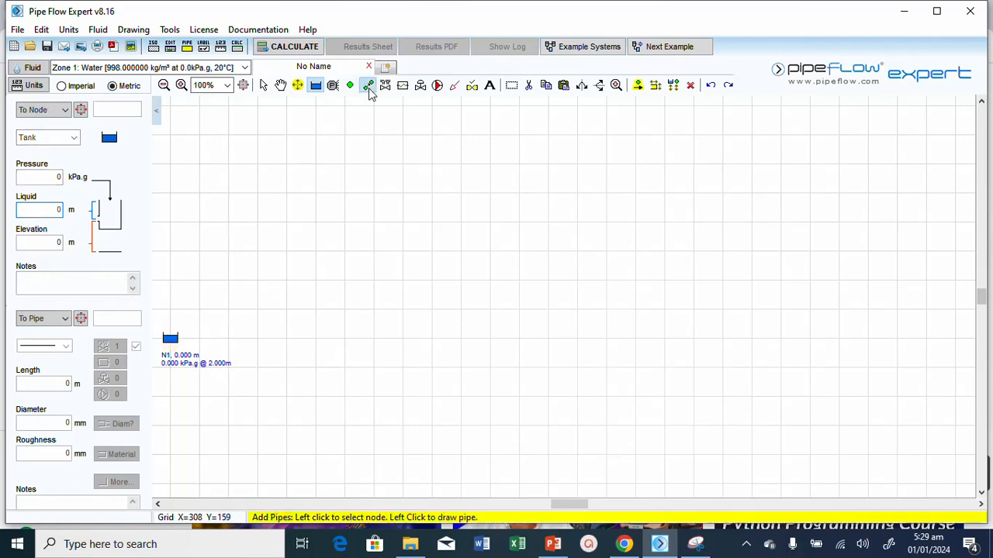
click(170, 340)
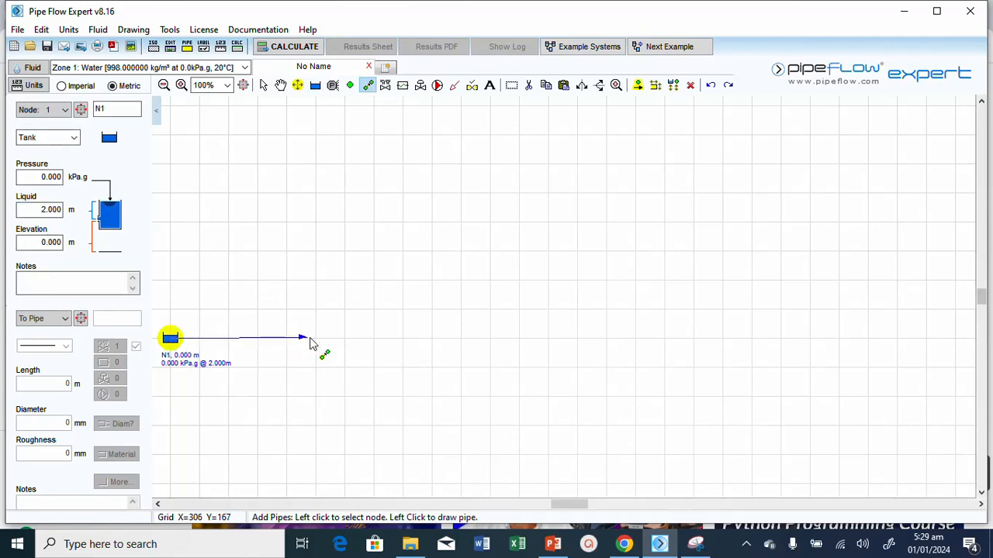
click(316, 338)
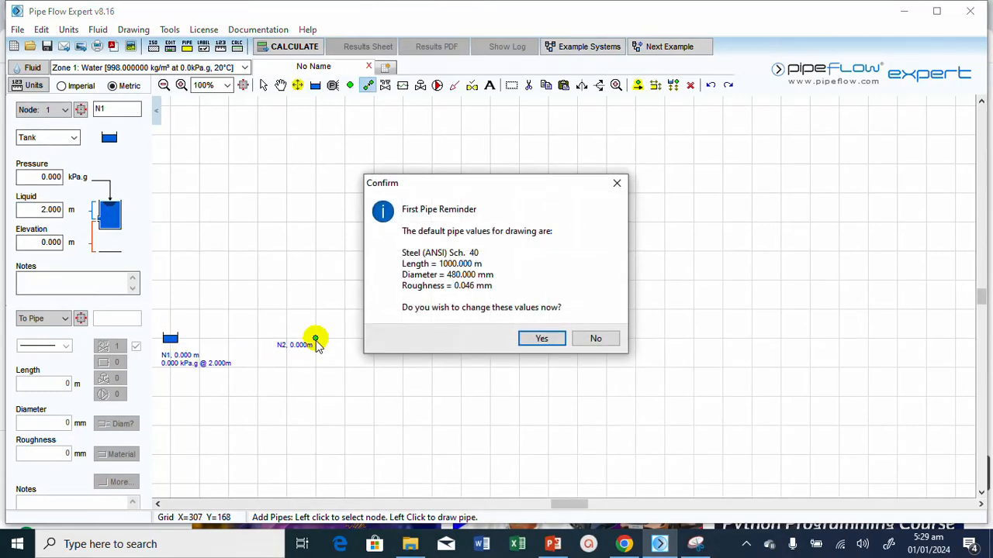
Choose to change the default pipe values and select Copper, Table X as the default pipe material
click(542, 339)
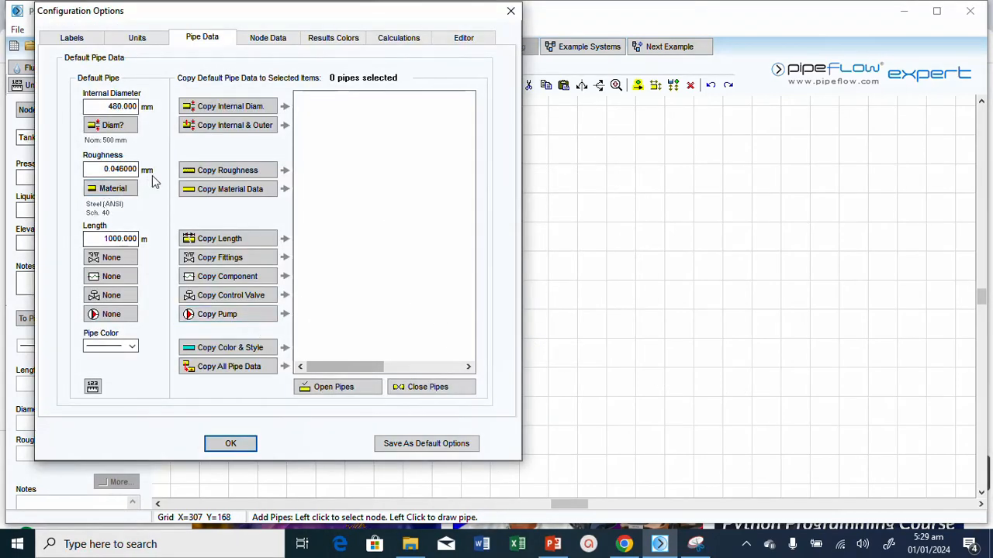
click(108, 188)
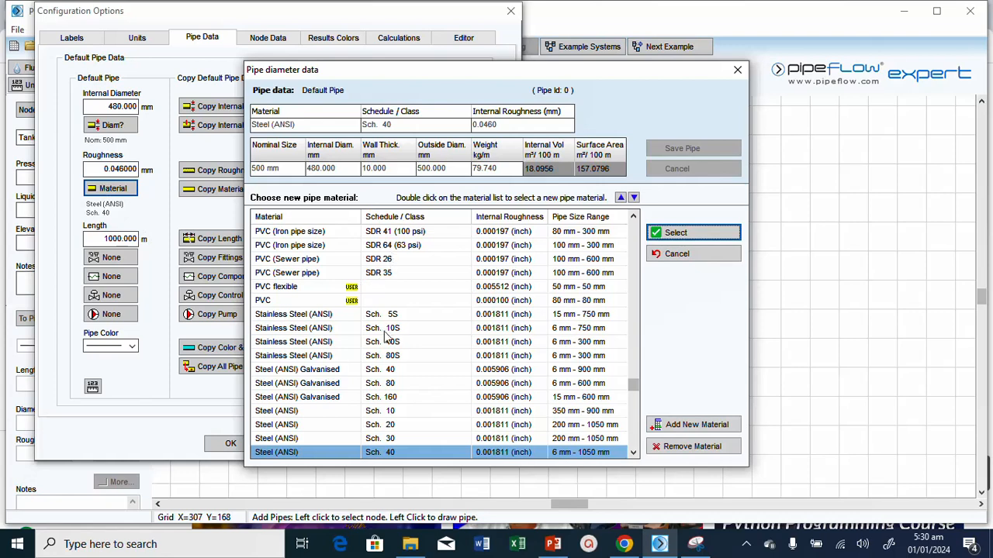
scroll(393, 327, down, 5)
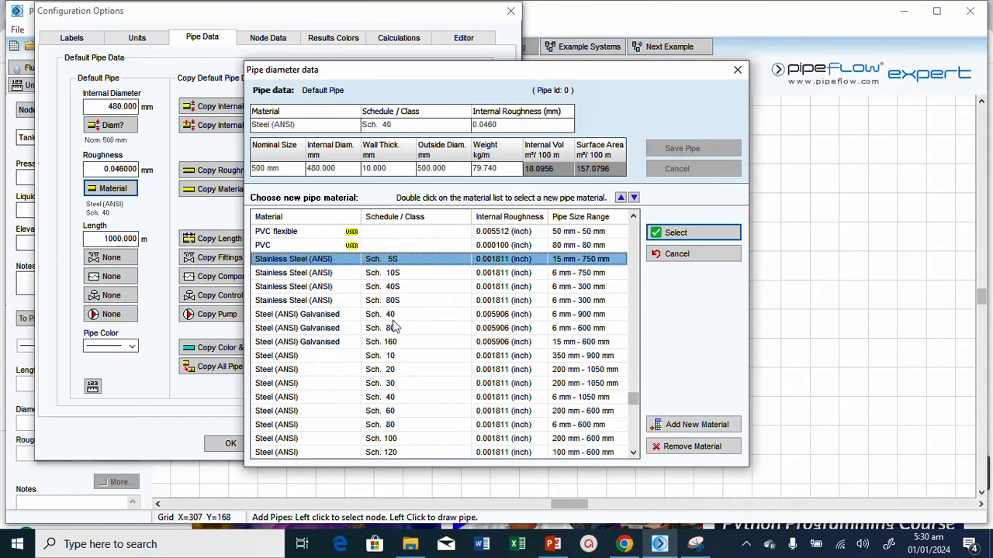
scroll(393, 327, up, 8)
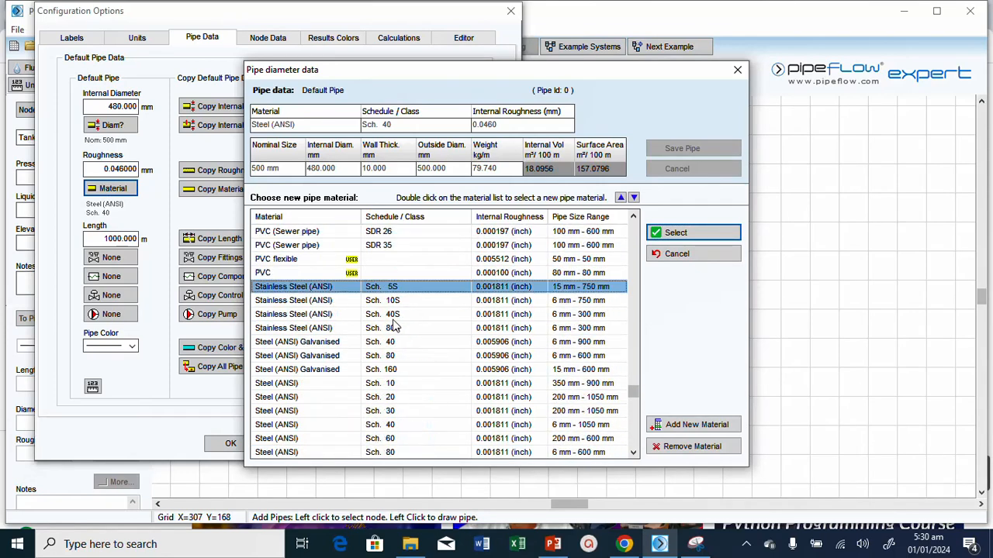
scroll(393, 327, up, 5)
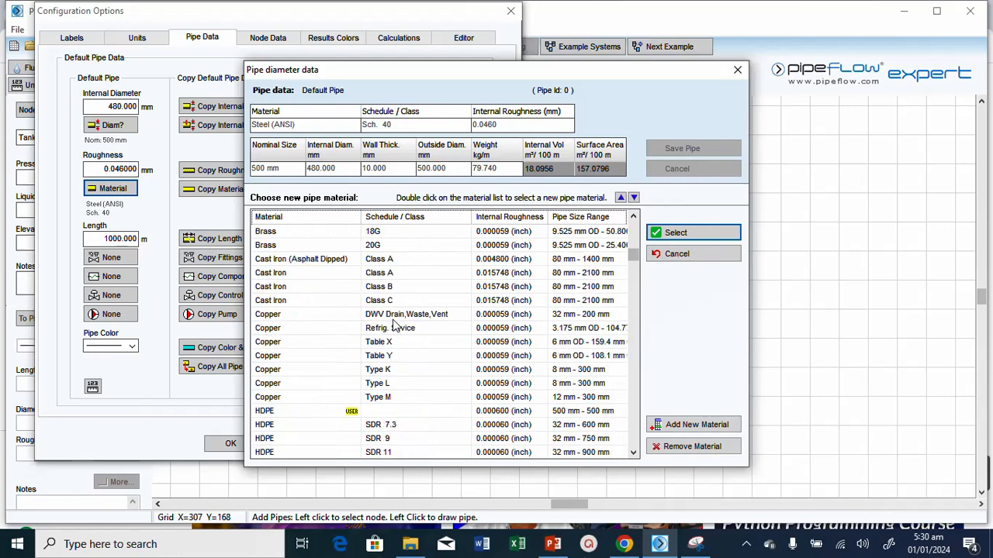
click(377, 343)
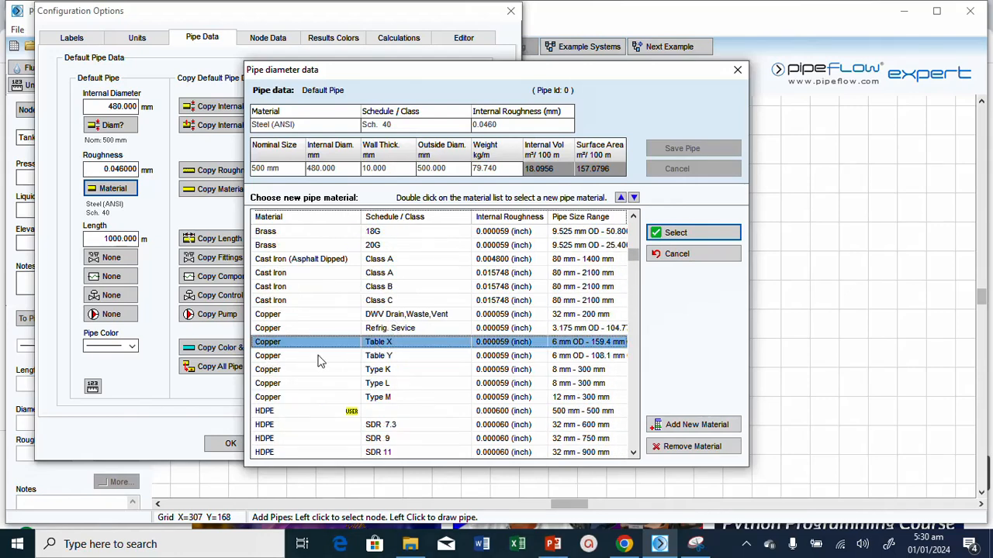
double_click(377, 345)
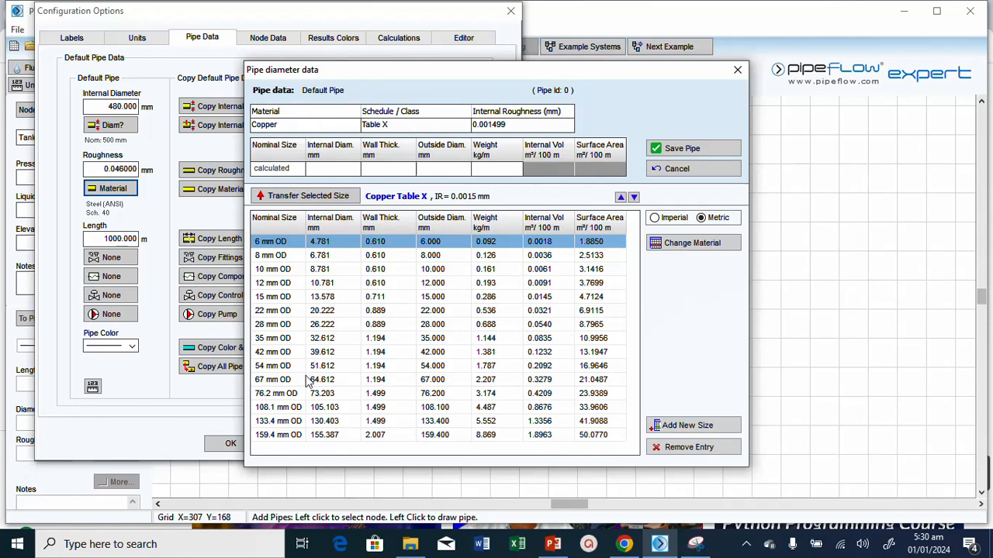
Save the 54 mm OD nominal size for the default pipe and set its length to 5 m
click(266, 368)
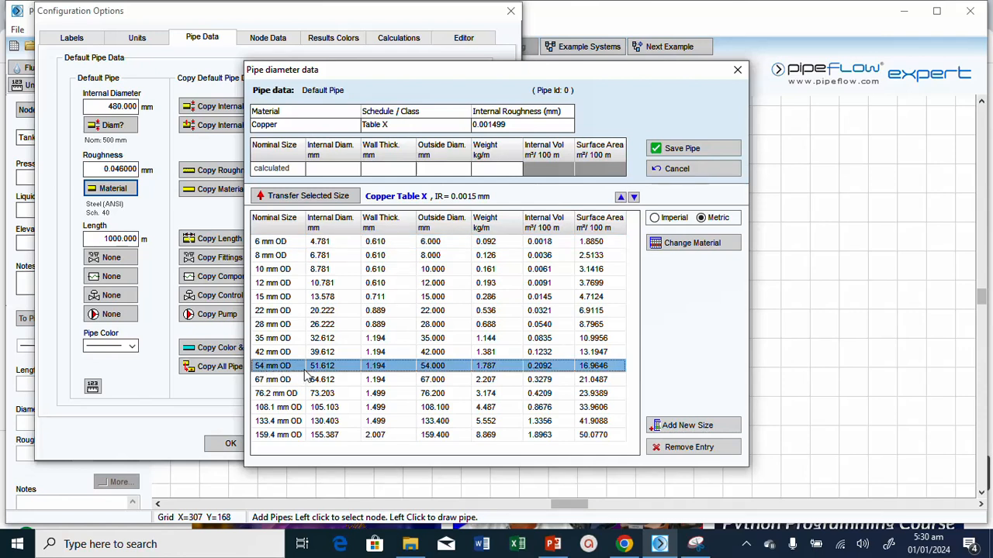
click(307, 199)
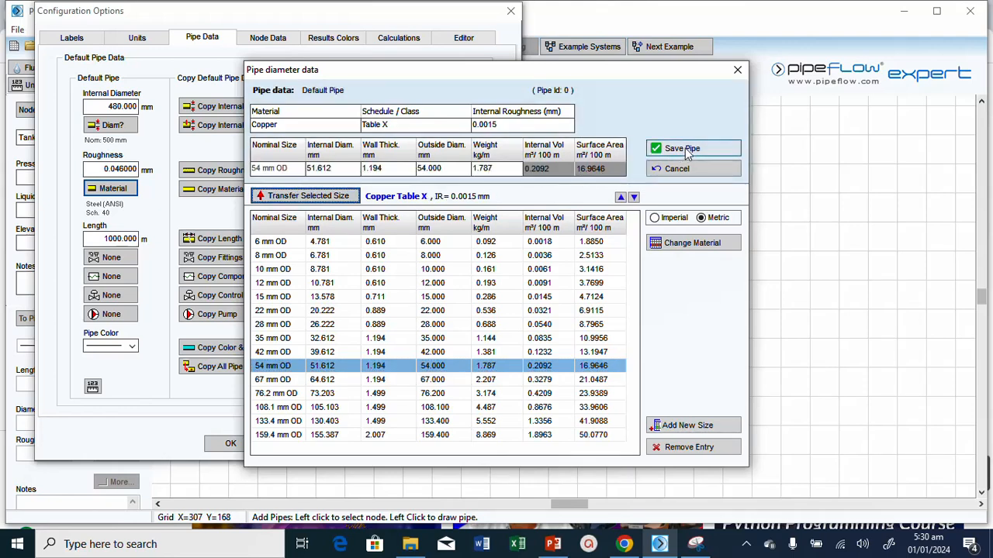
click(687, 150)
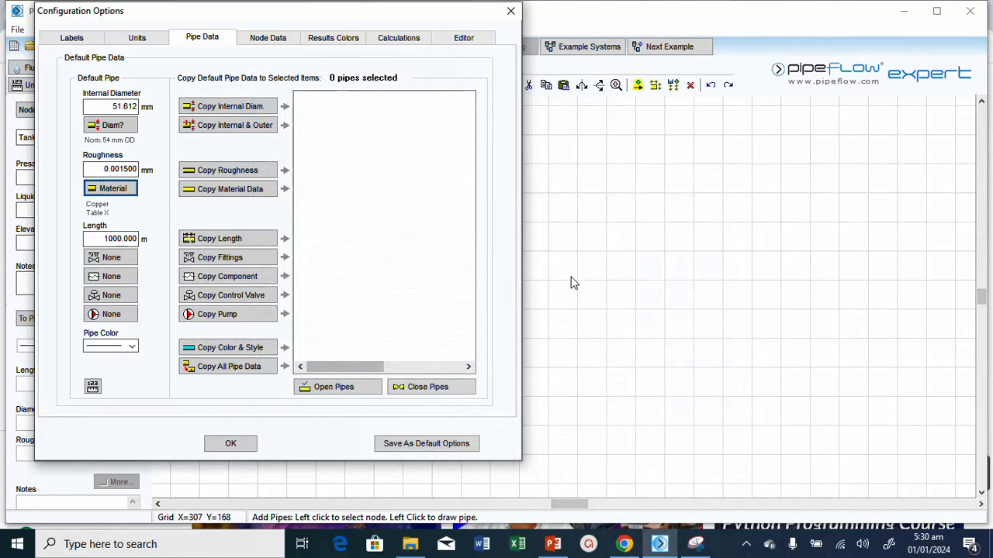
double_click(120, 238)
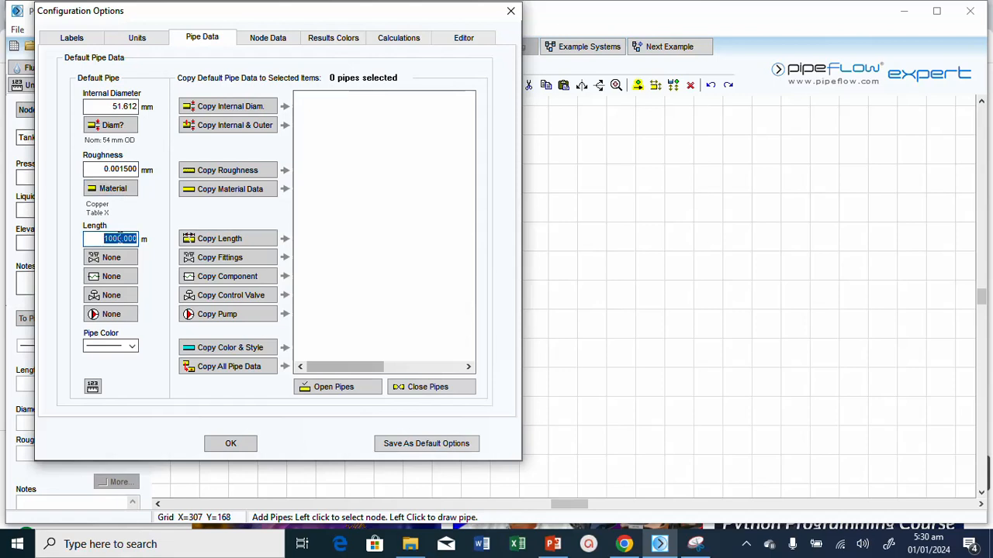
text(5)
Set the elevation of join point N2 to 5 m by copying the value to that node
click(268, 39)
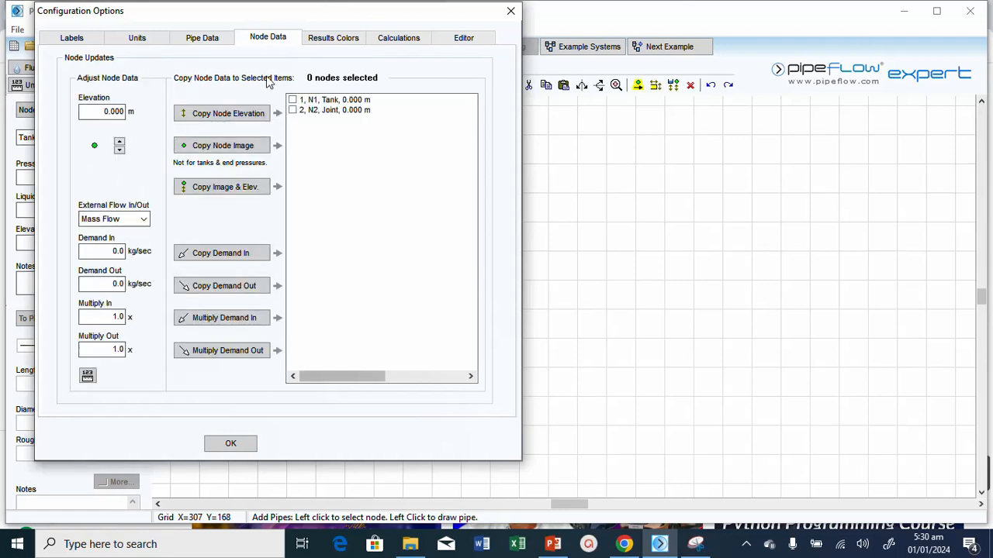
click(292, 111)
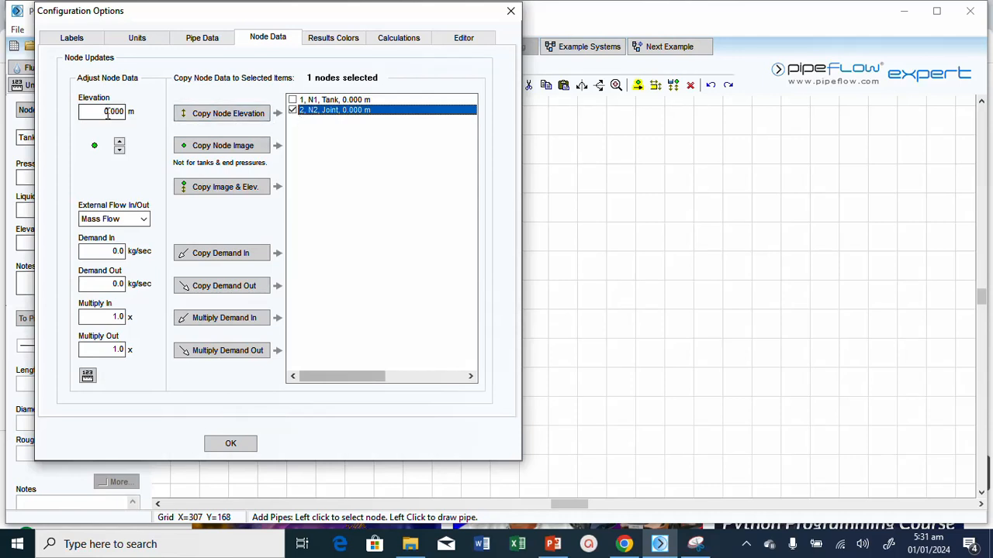
double_click(108, 113)
text(5)
click(225, 114)
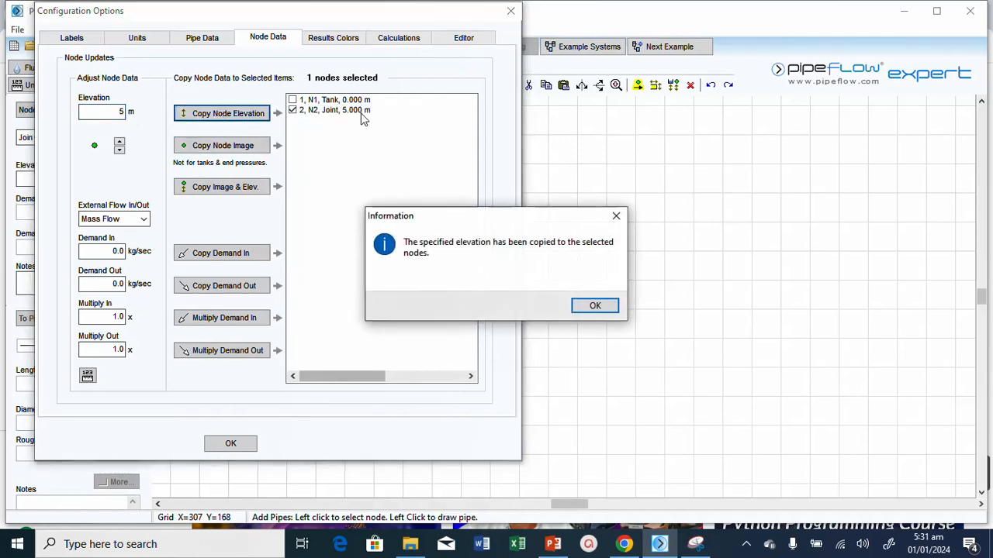
click(594, 306)
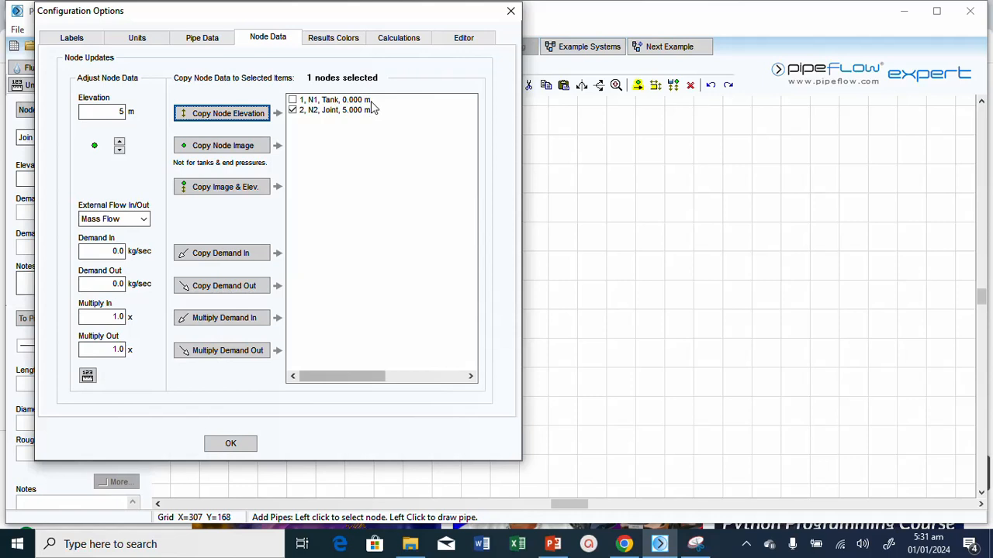
Accept the configuration options keeping the items selected, deselect node N2 and return to the Show Info mode
click(215, 41)
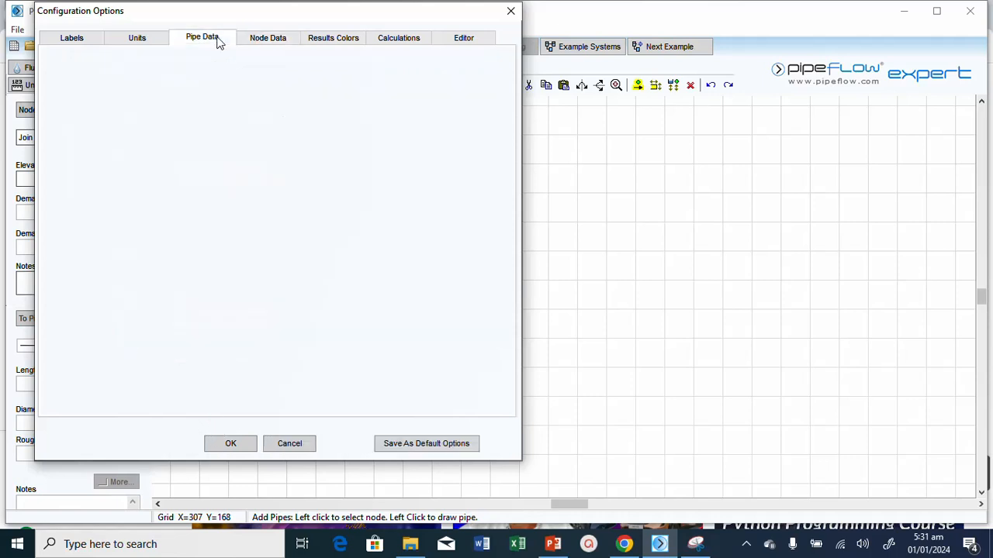
click(233, 447)
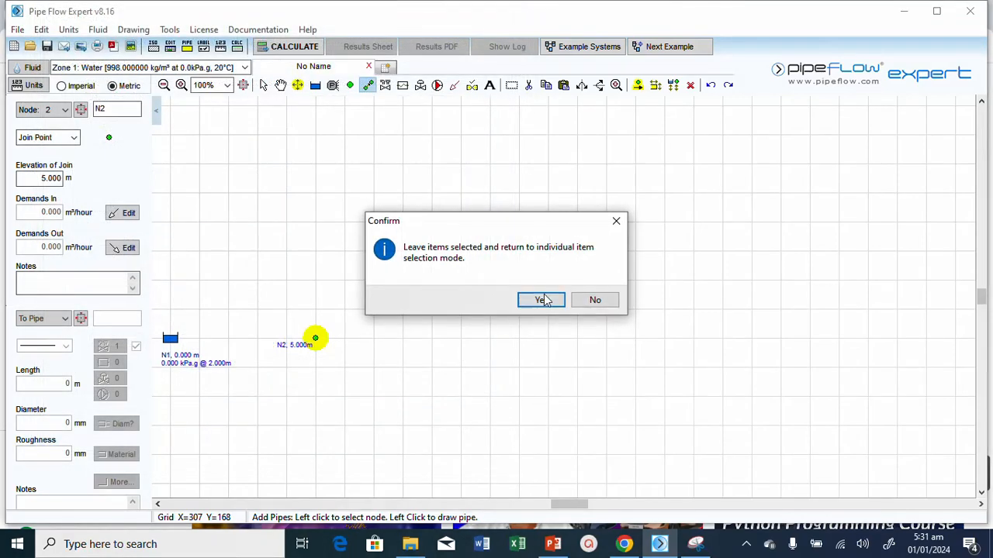
click(543, 300)
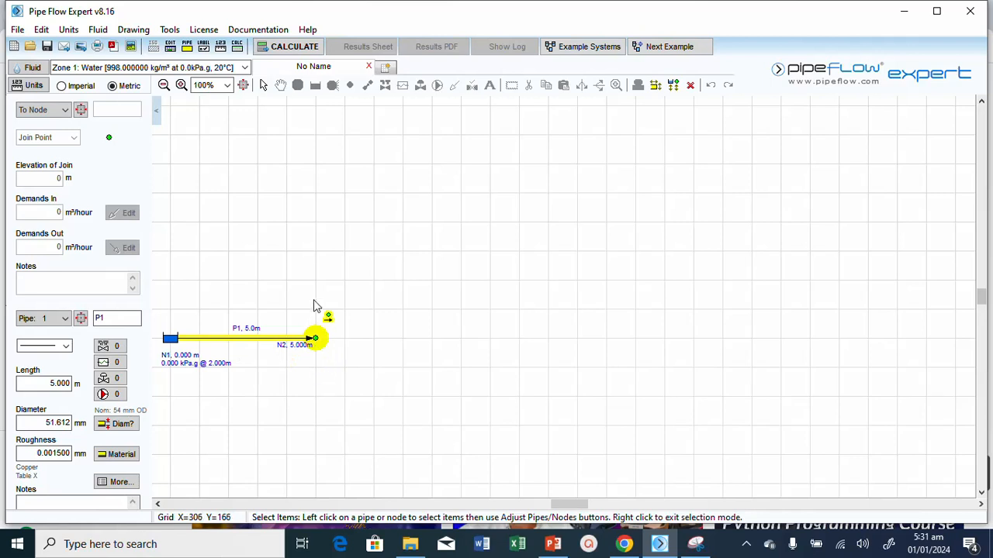
click(317, 341)
click(264, 85)
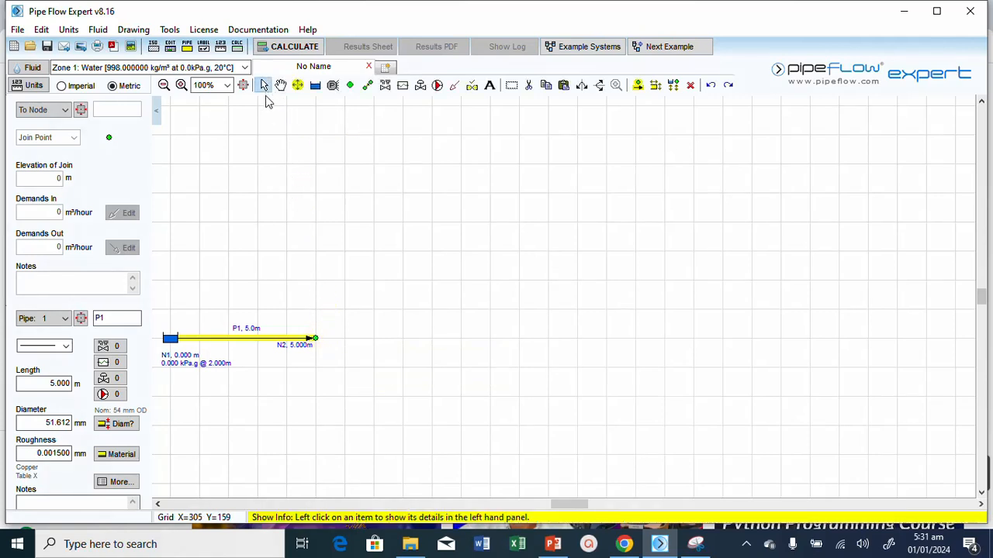
Draw a vertical pipe up from N2 about two grid squares, followed by a horizontal pipe about three squares rightward
click(369, 85)
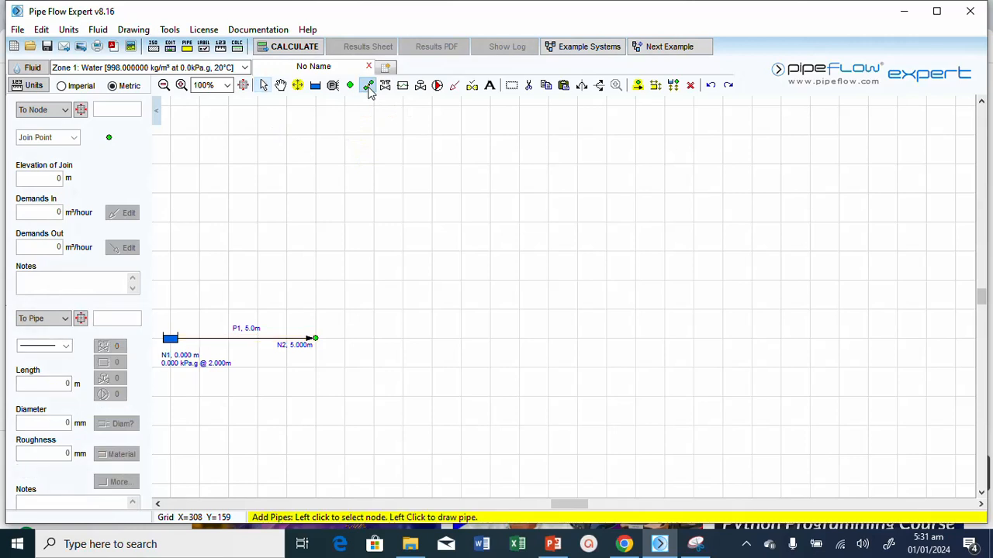
click(315, 340)
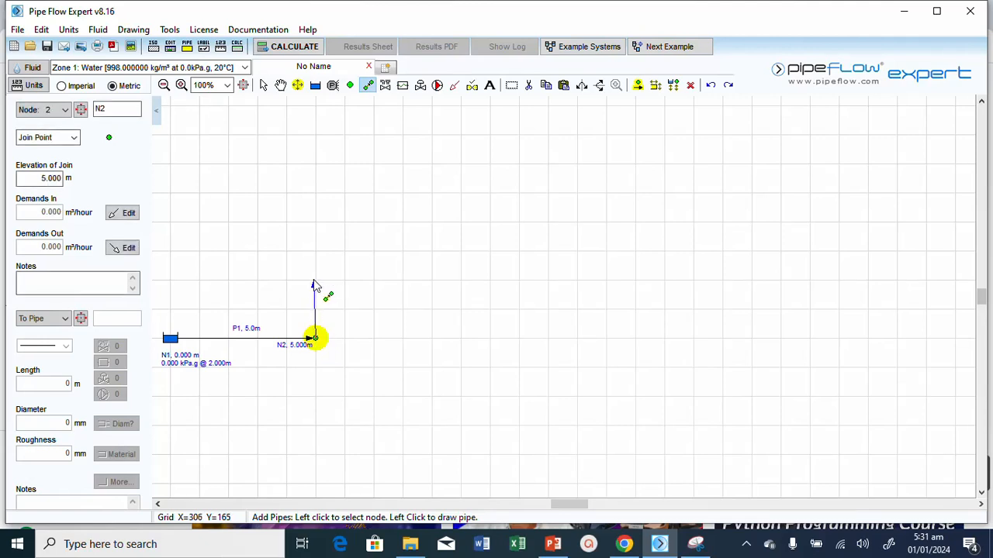
click(314, 285)
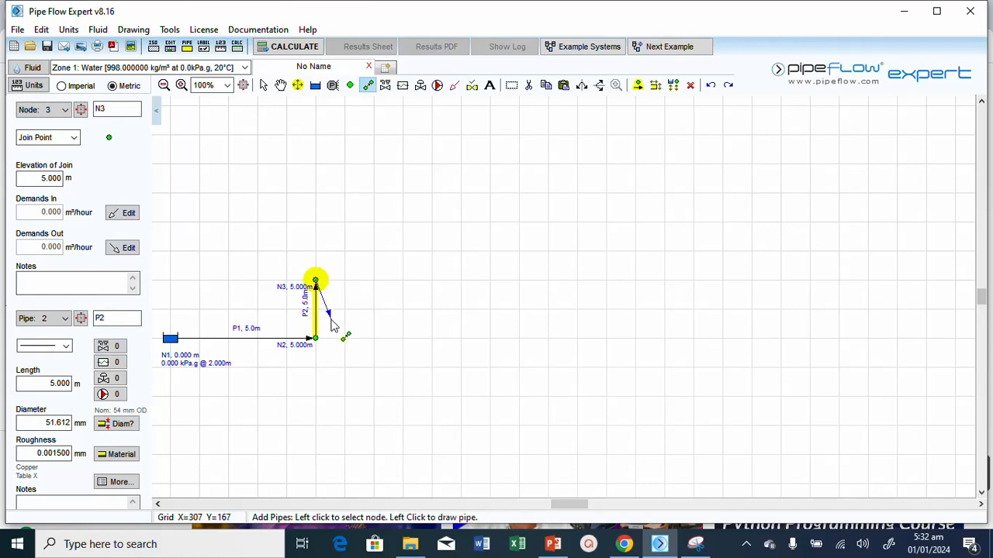
click(404, 280)
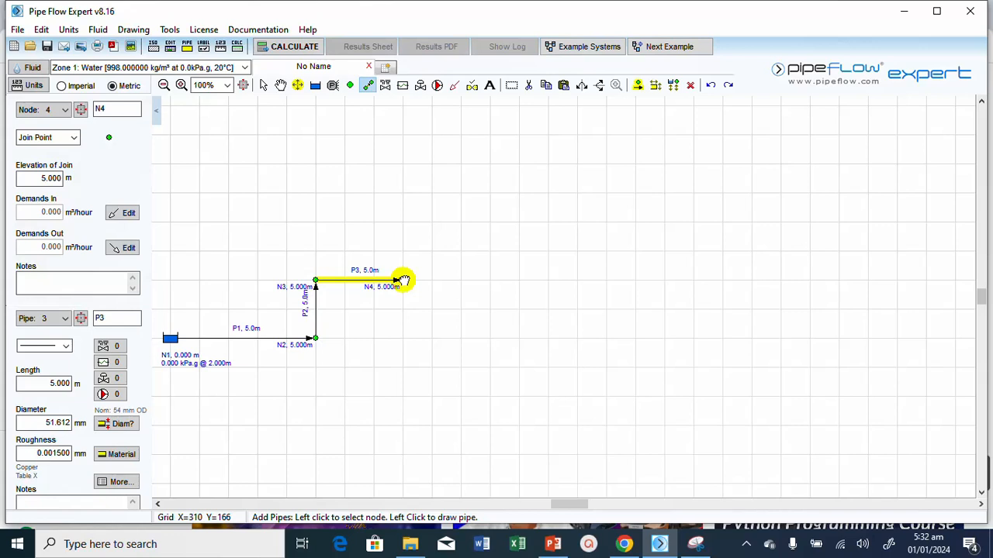
key(Escape)
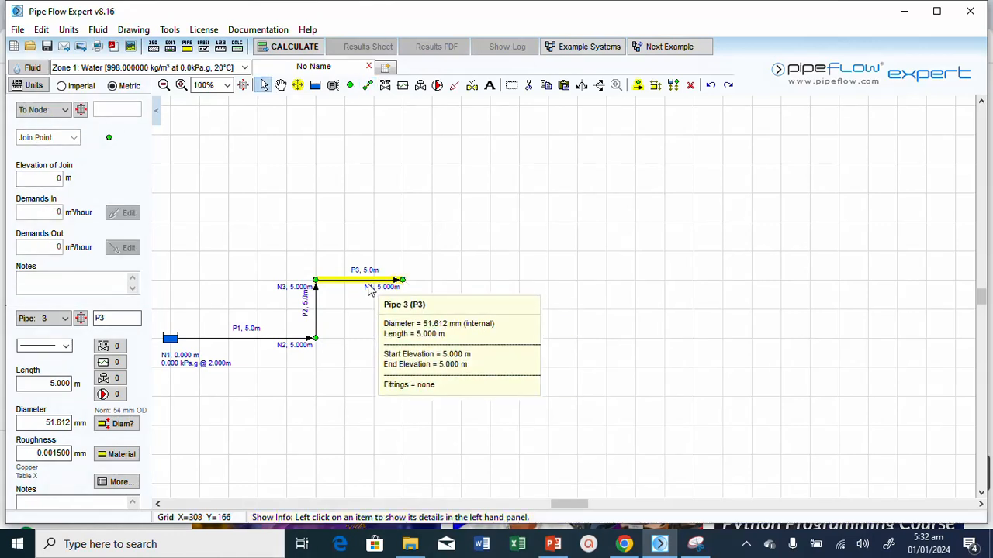
Set the length of pipe P3 to 4 m
double_click(66, 382)
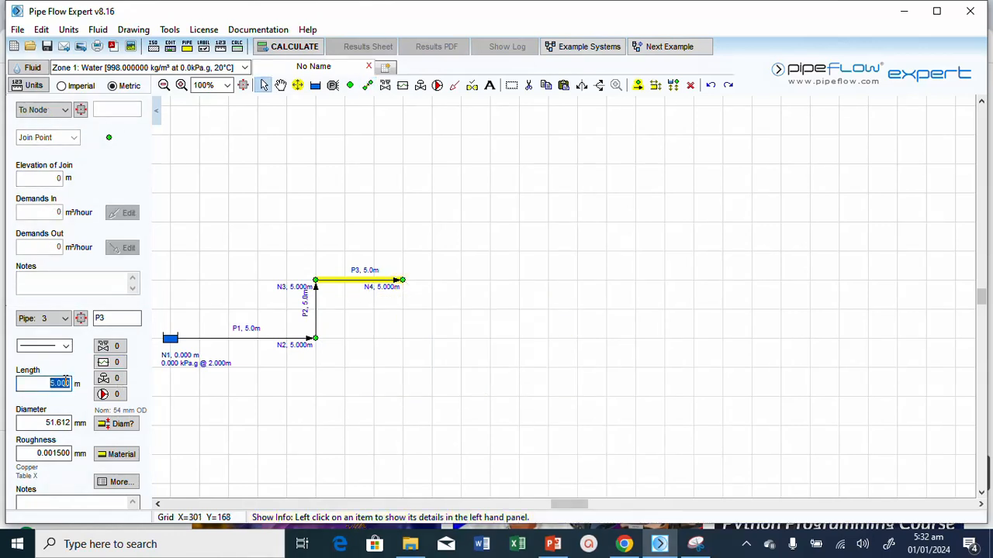
key(BackSpace)
text(4)
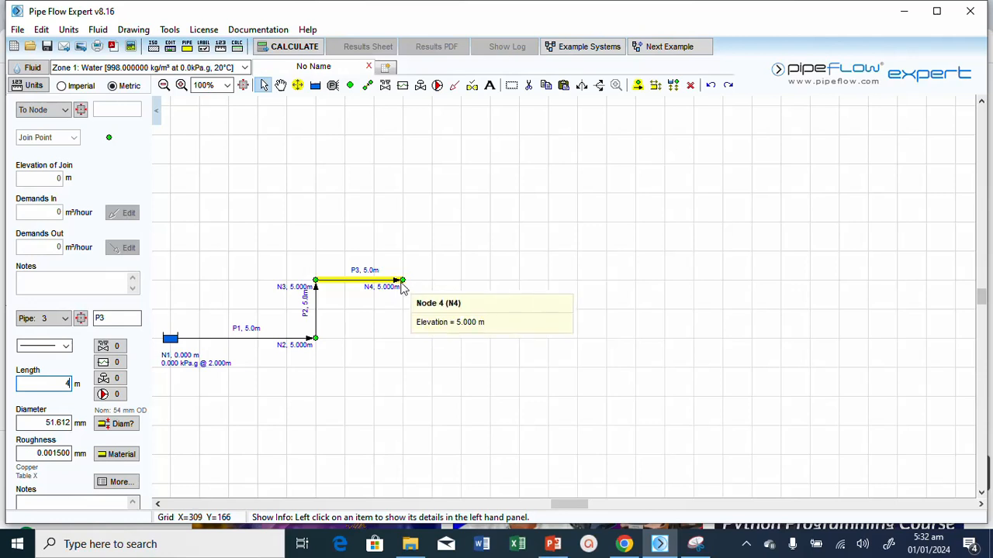
mouse_move(380, 280)
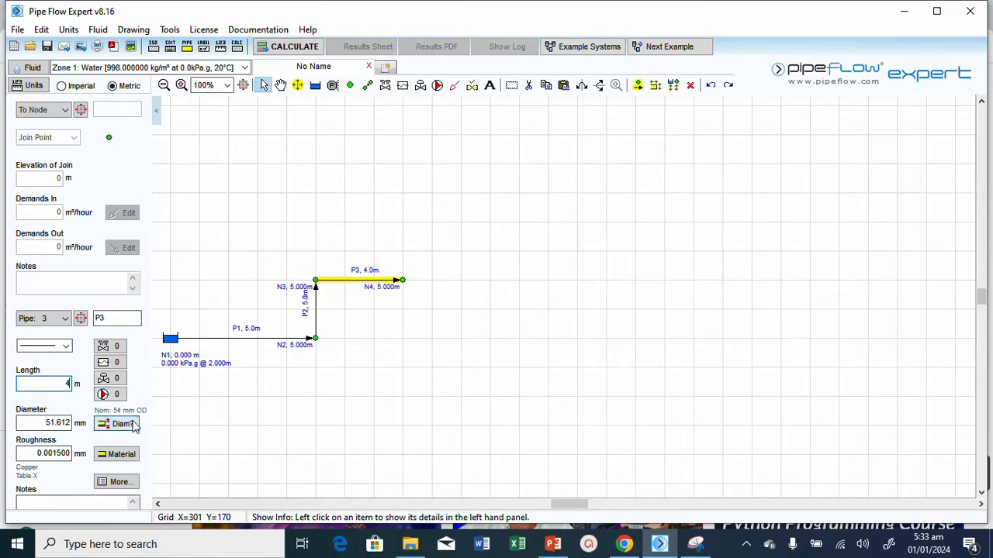
Change the material of pipe P3 to PVC flexible, transfer its 50 mm size and save the pipe
click(101, 457)
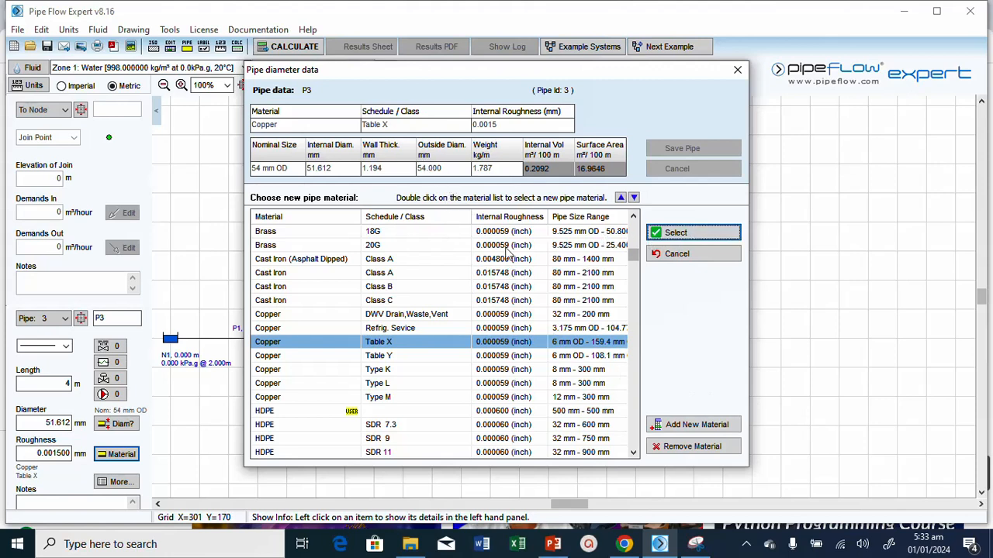
scroll(501, 360, down, 1)
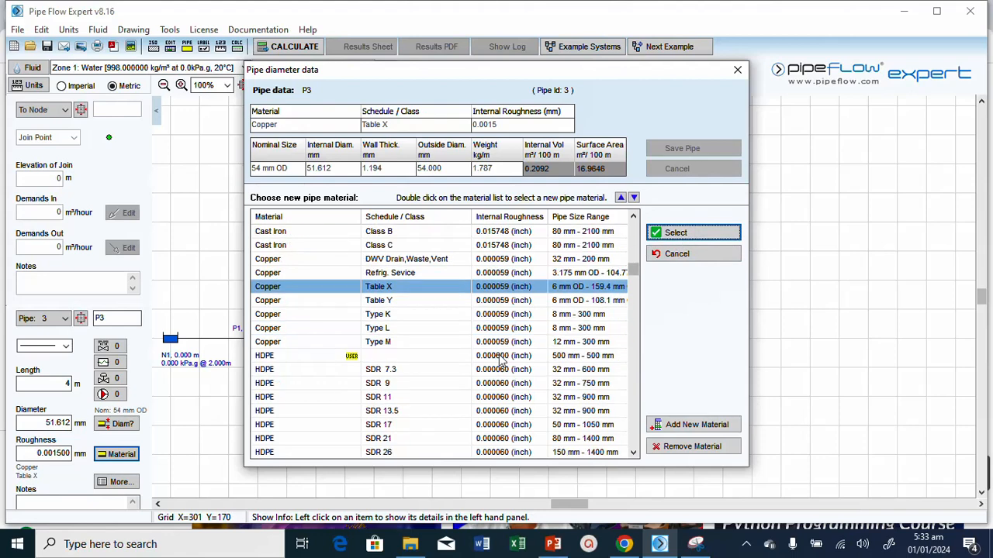
scroll(502, 360, down, 12)
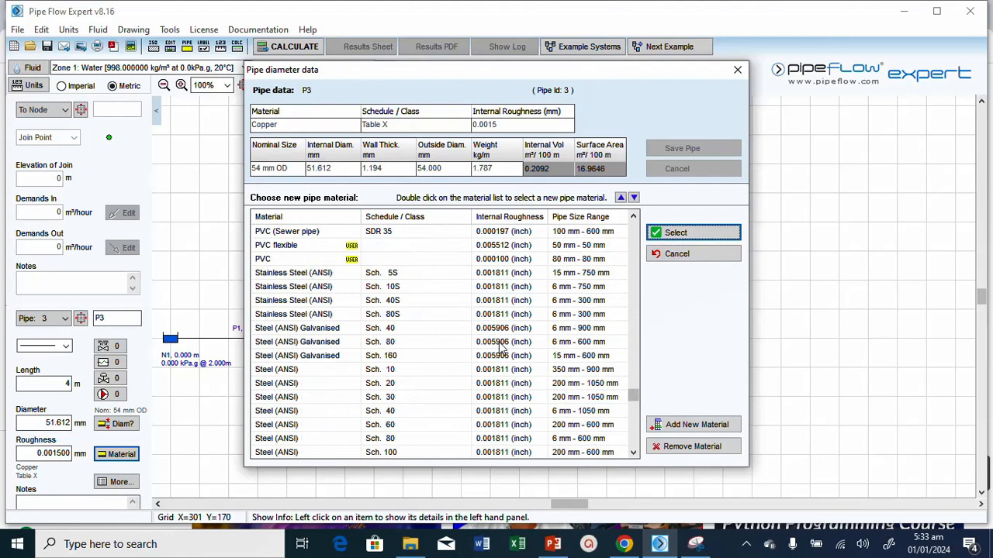
click(395, 245)
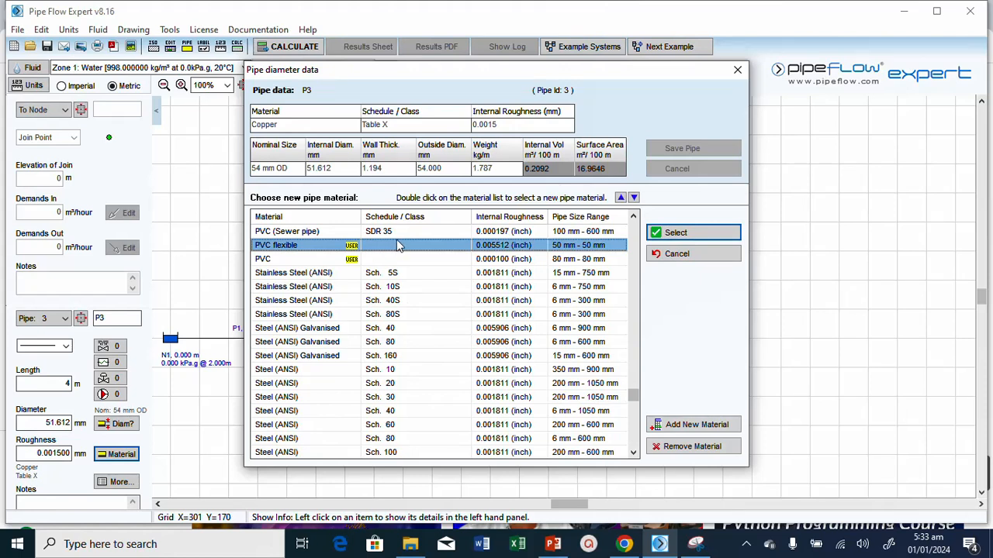
double_click(357, 252)
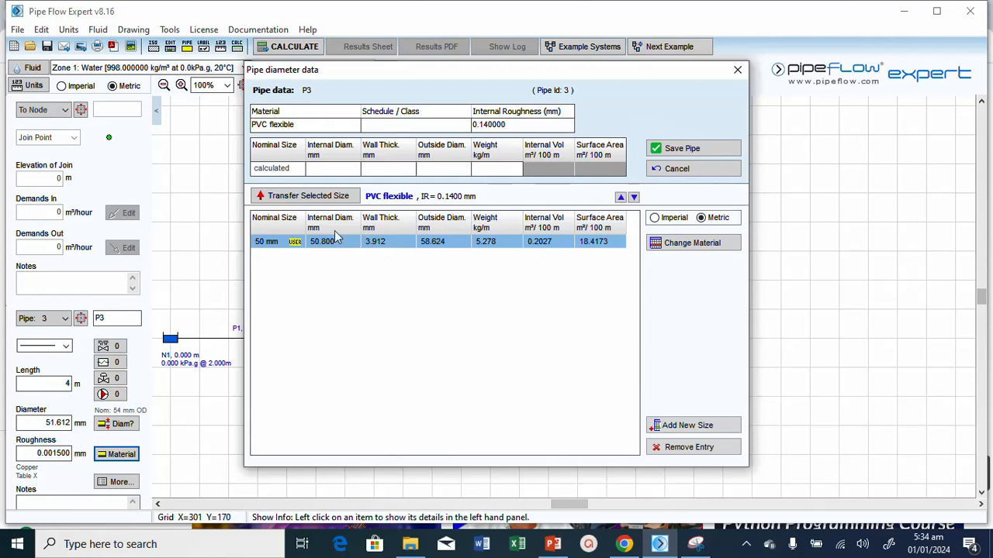
click(308, 197)
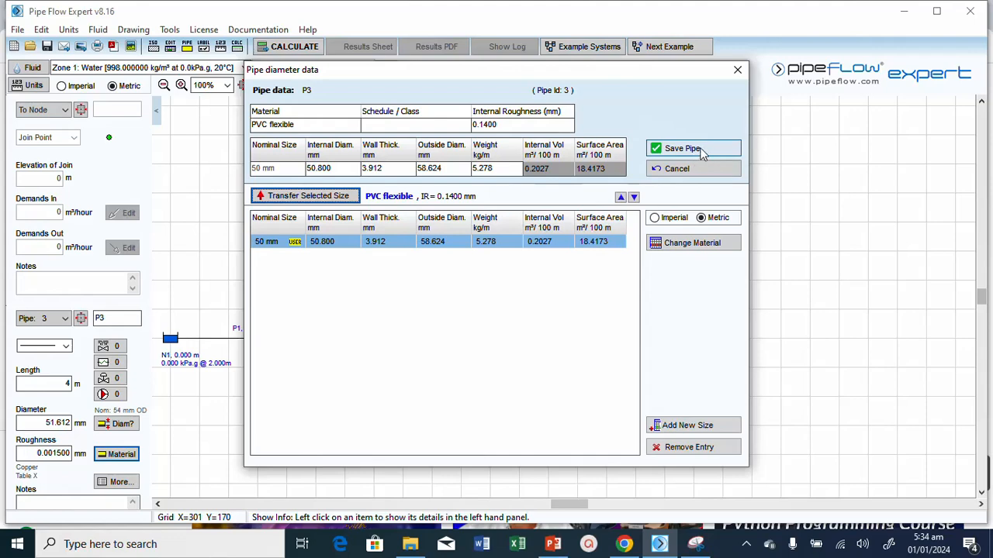
click(682, 148)
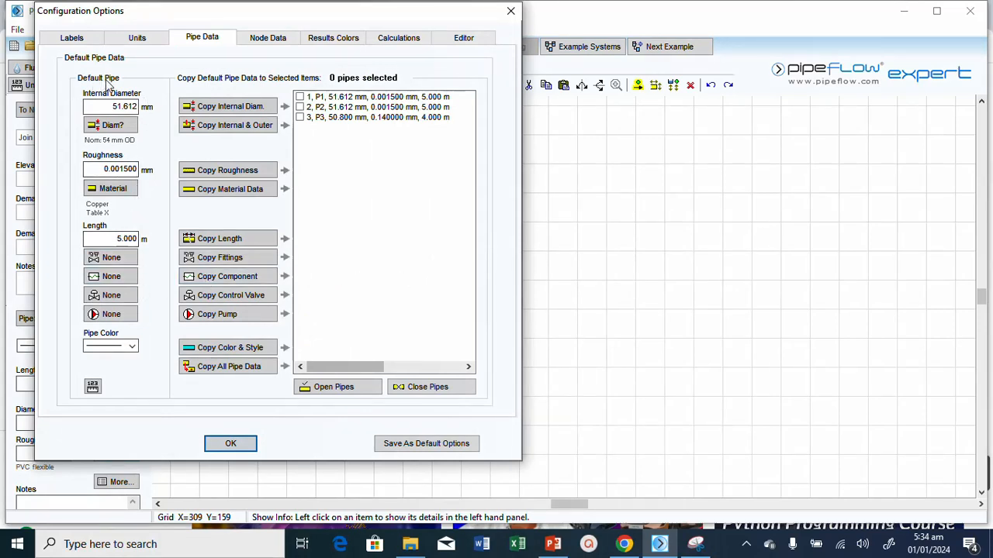
Set the default pipe material to PVC flexible with the 50 mm size and accept the configuration options
click(113, 189)
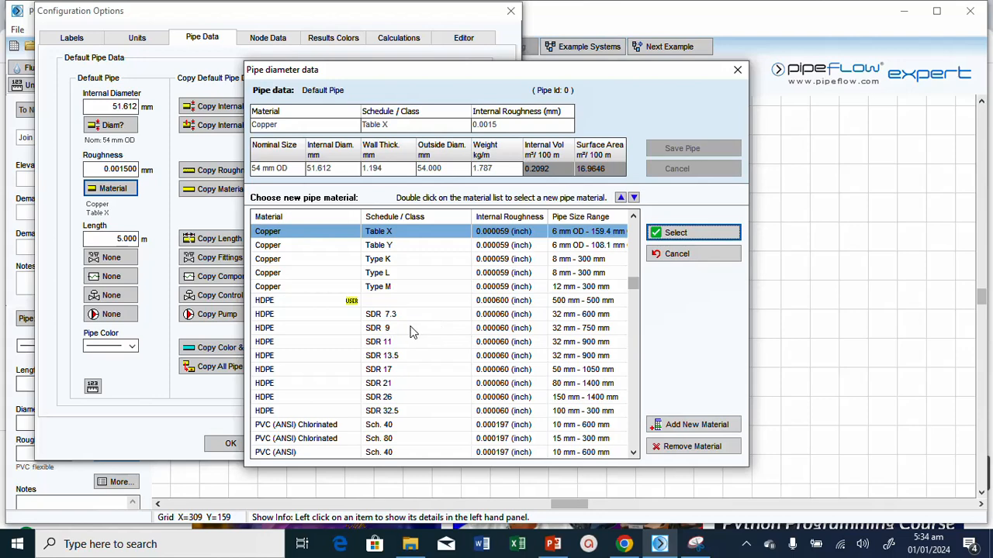
scroll(412, 330, down, 10)
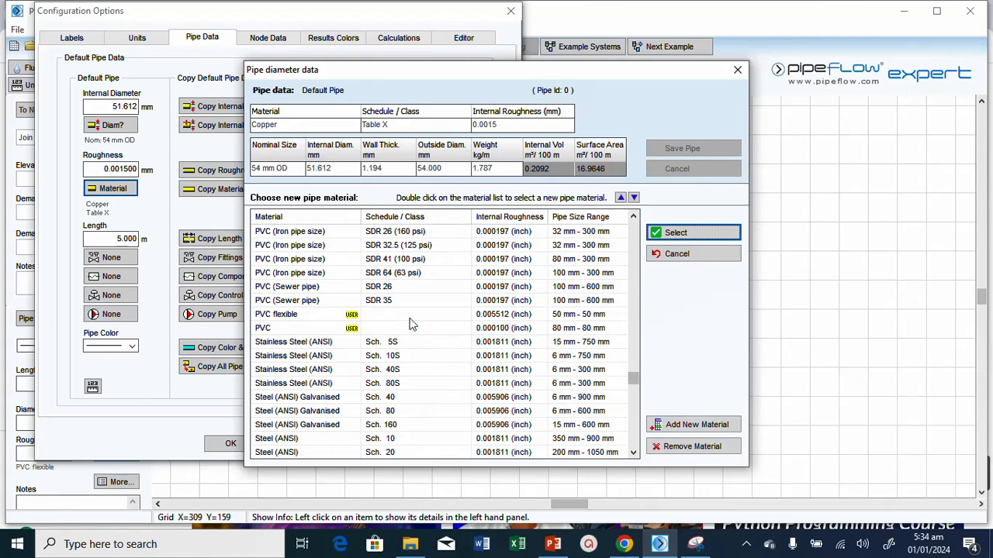
double_click(357, 315)
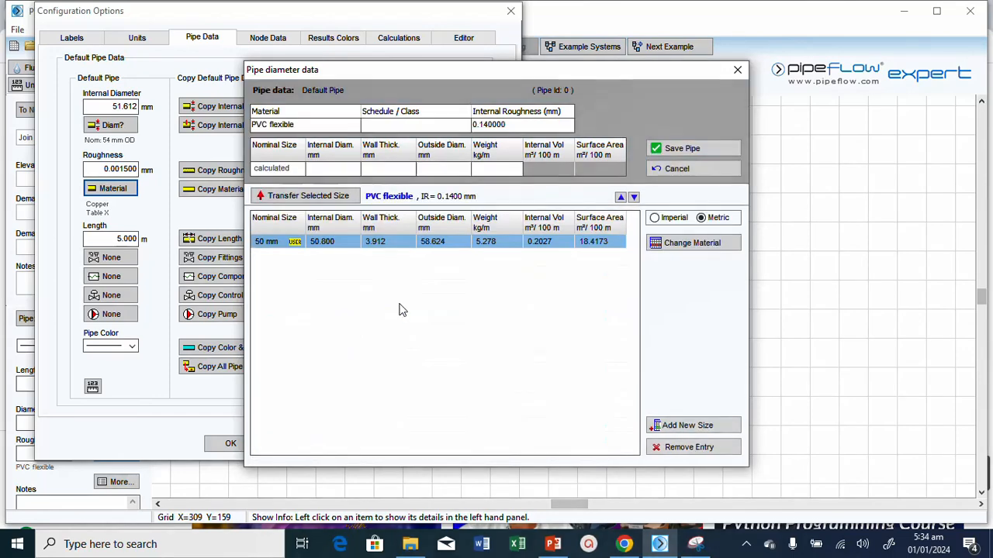
double_click(438, 245)
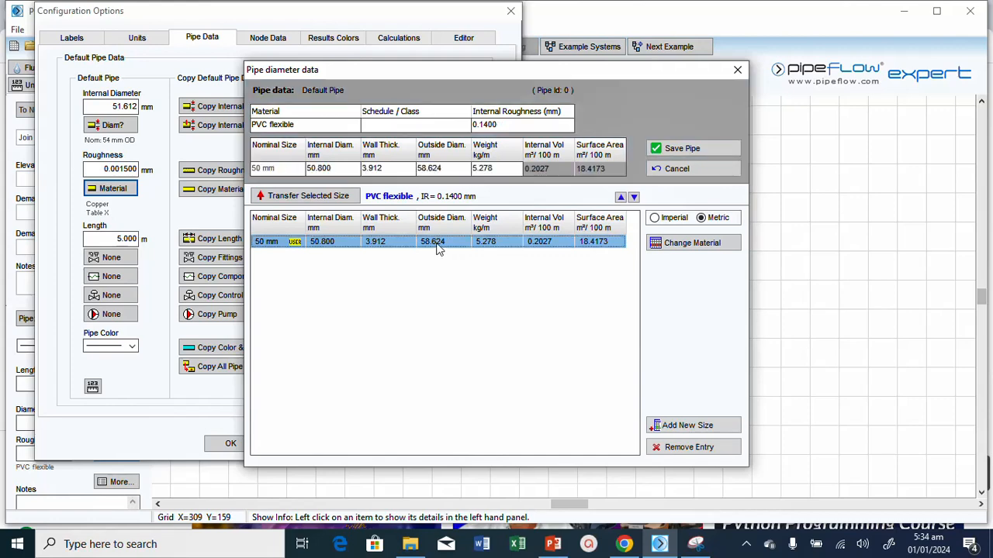
click(684, 150)
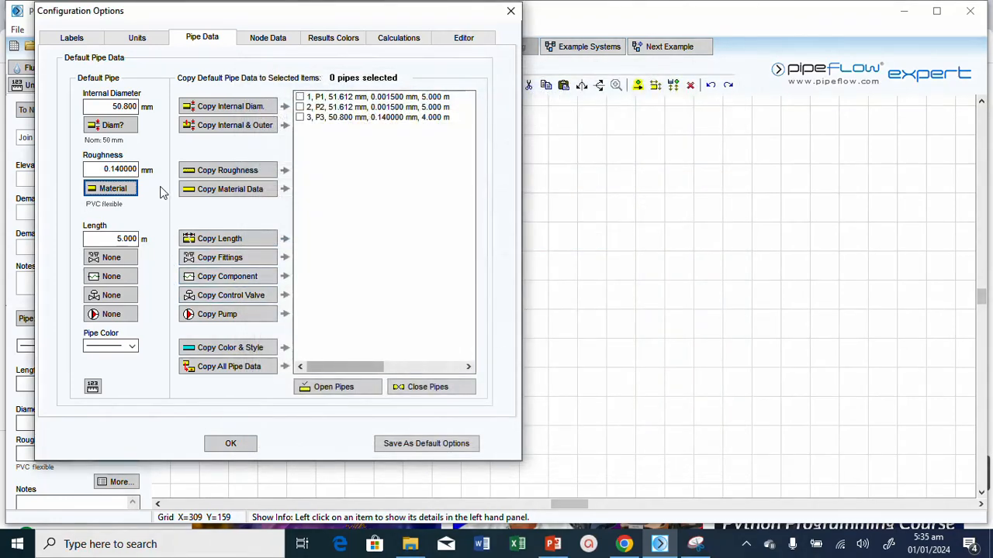
click(233, 444)
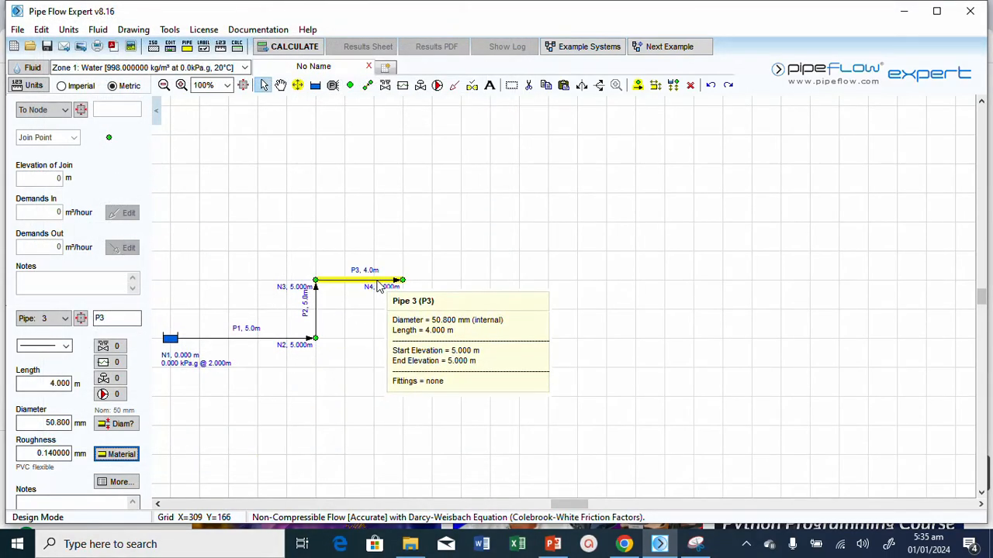
click(187, 46)
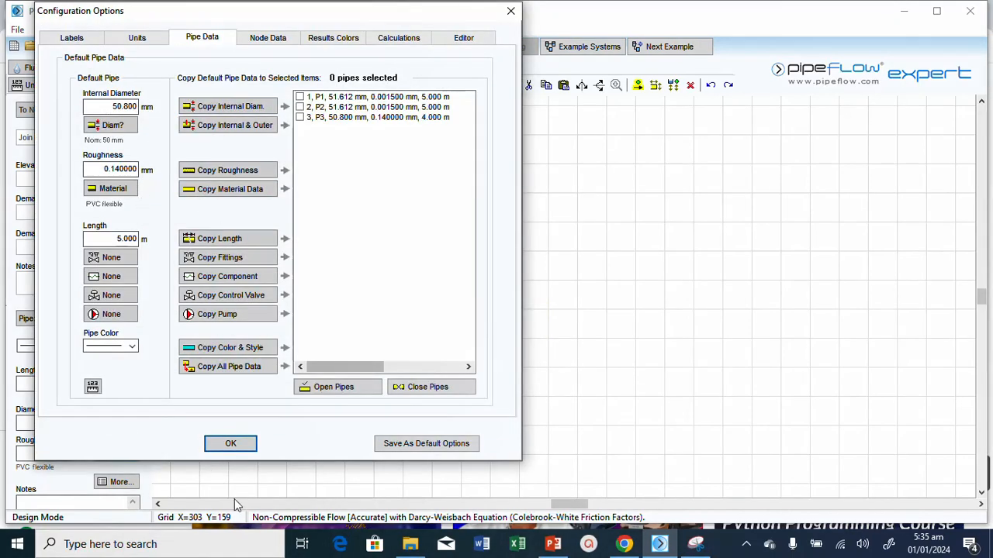
click(231, 446)
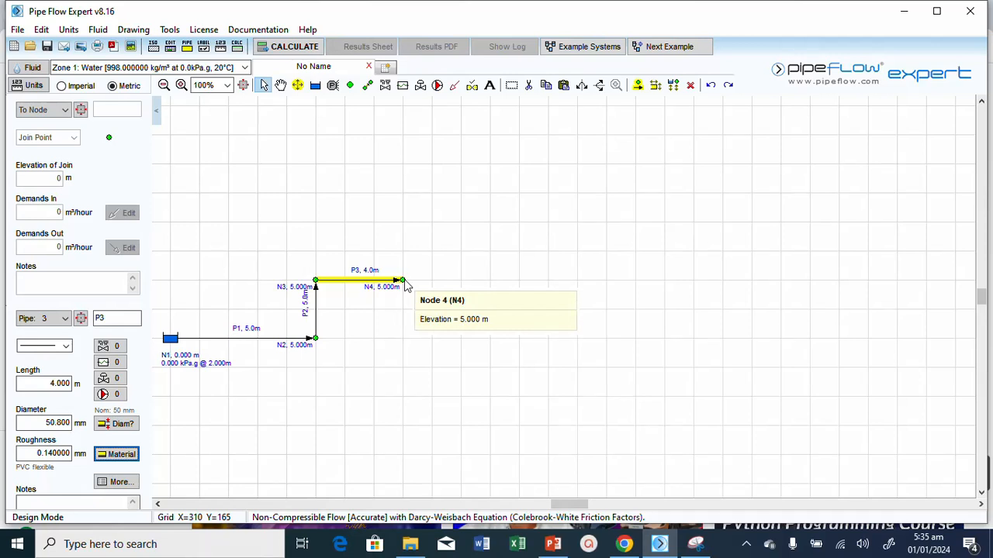
Draw three connected pipes from N4: about four grid squares rightward, five squares up and five squares rightward
click(367, 87)
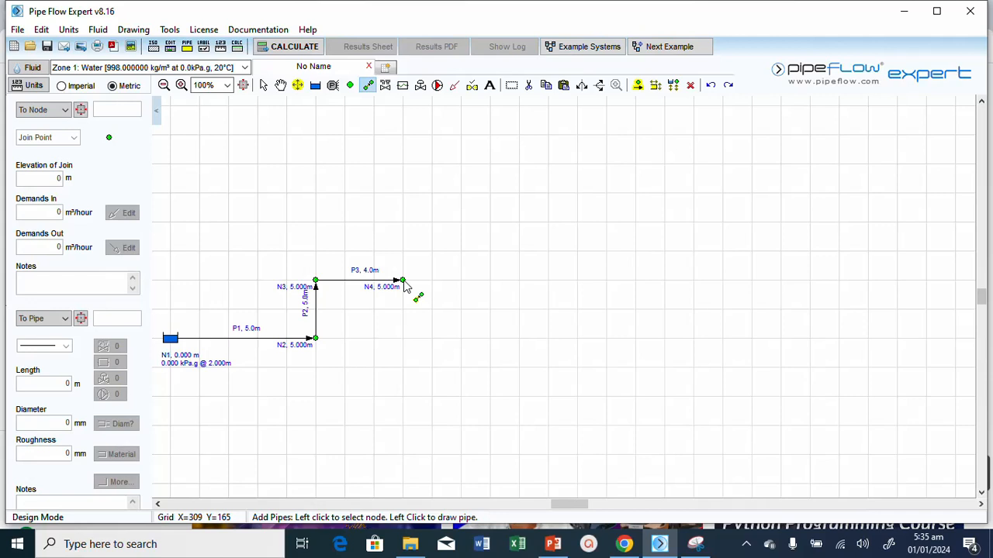
click(403, 280)
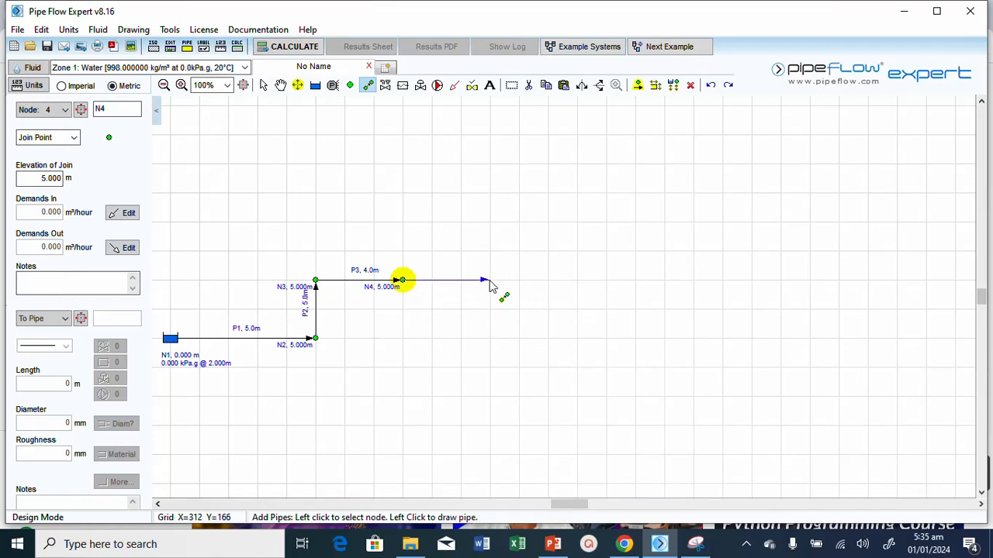
click(521, 280)
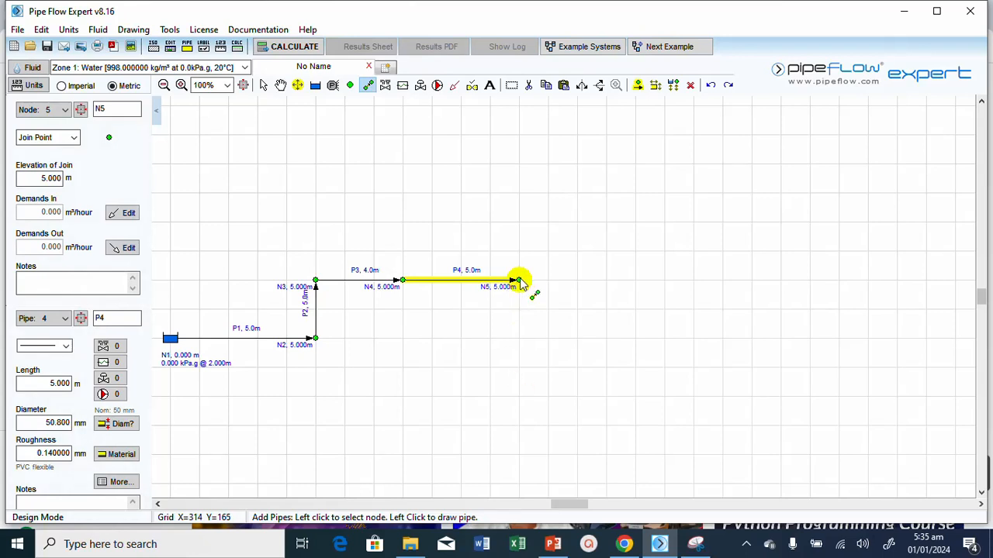
click(519, 278)
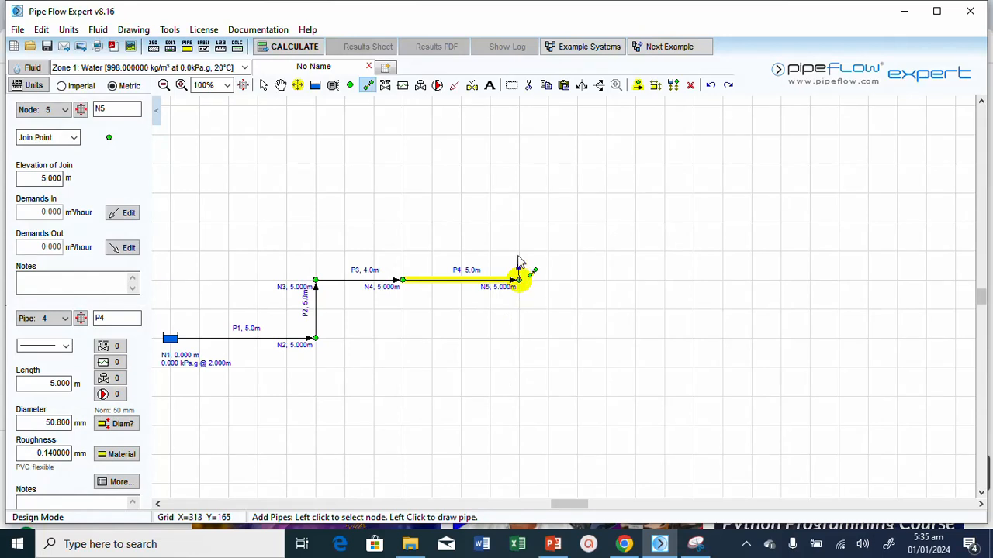
click(518, 139)
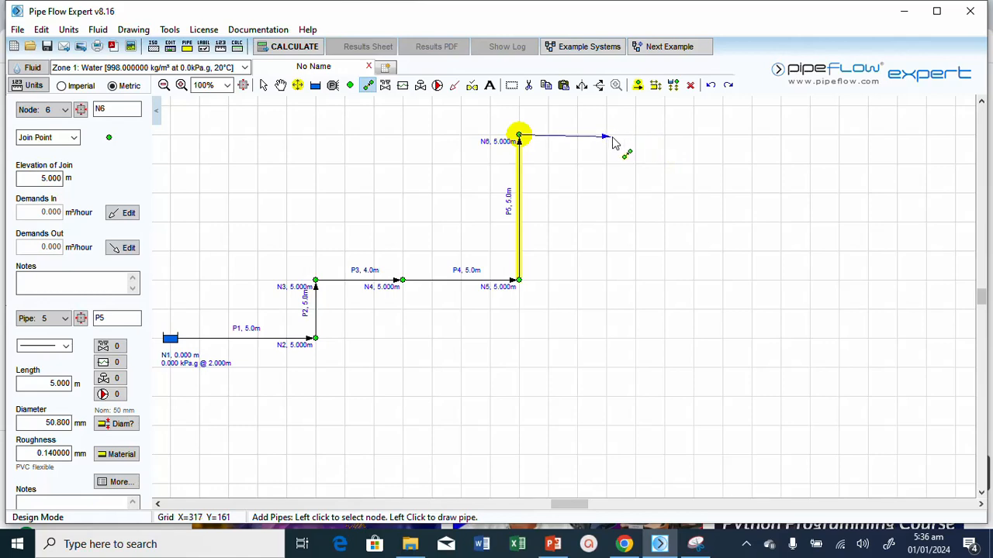
click(660, 136)
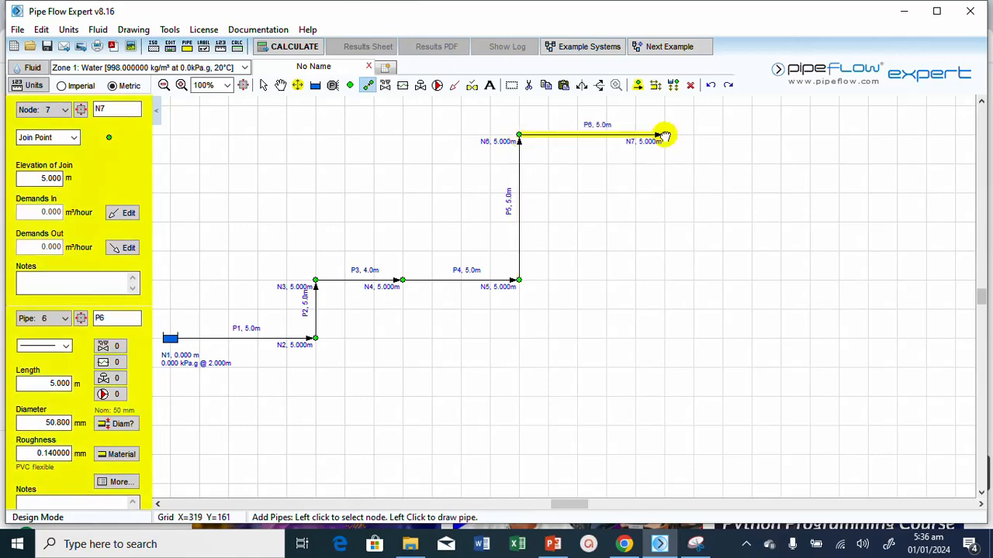
Draw a vertical pipe up from N7 about three grid squares and set its length to 3 m
scroll(667, 139, down, 4)
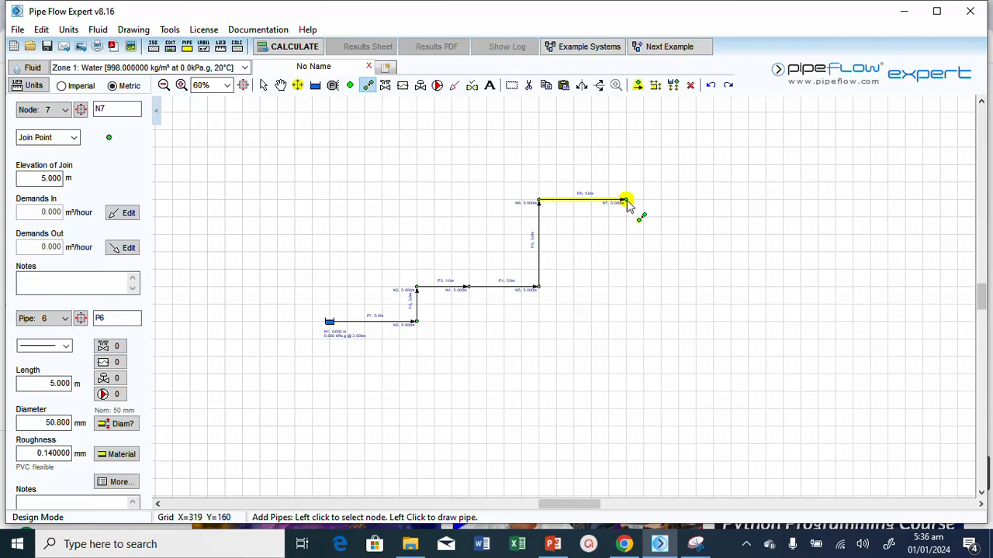
click(625, 201)
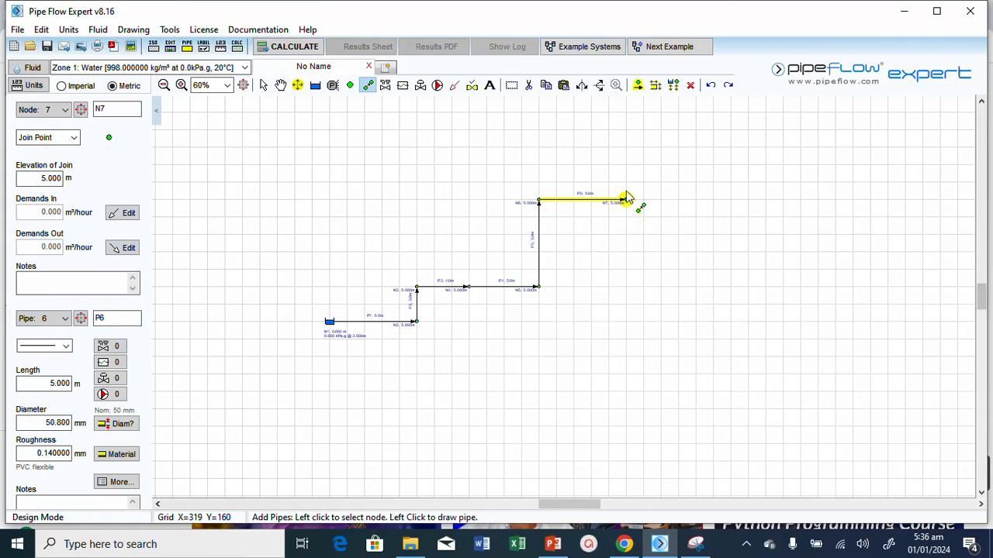
click(626, 149)
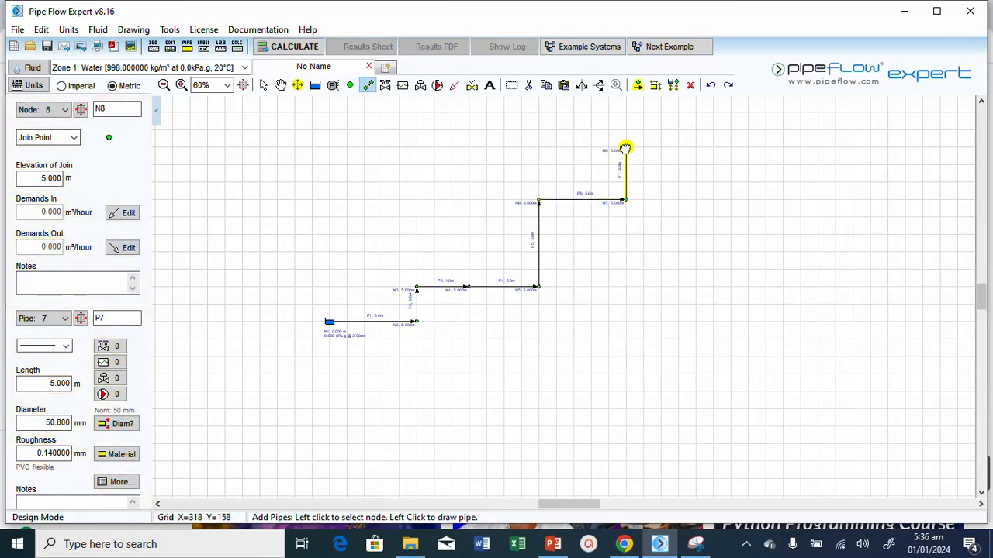
double_click(54, 383)
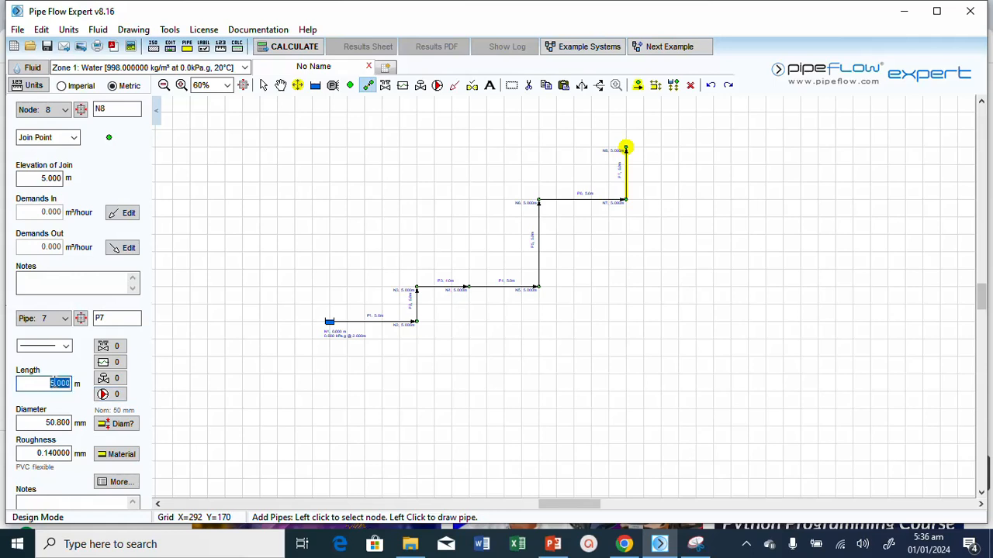
text(3)
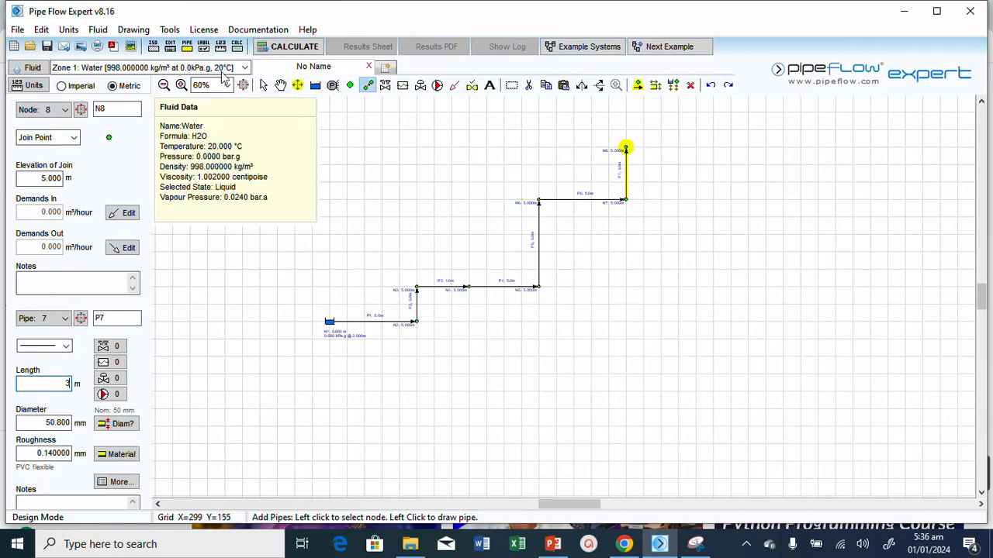
Set the default pipe material to Steel (ANSI) Sch. 40 with the 25 mm nominal size and save the pipe data
click(187, 47)
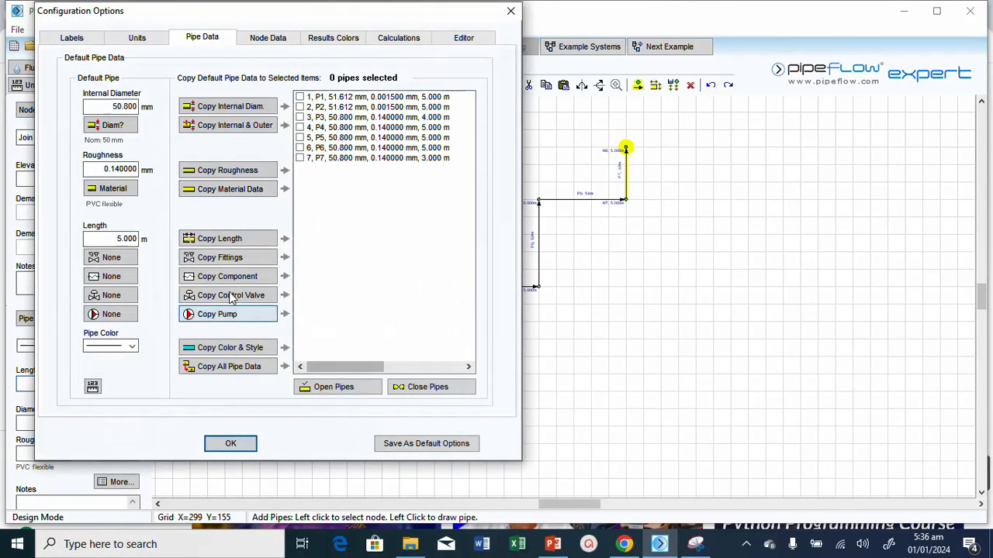
click(113, 188)
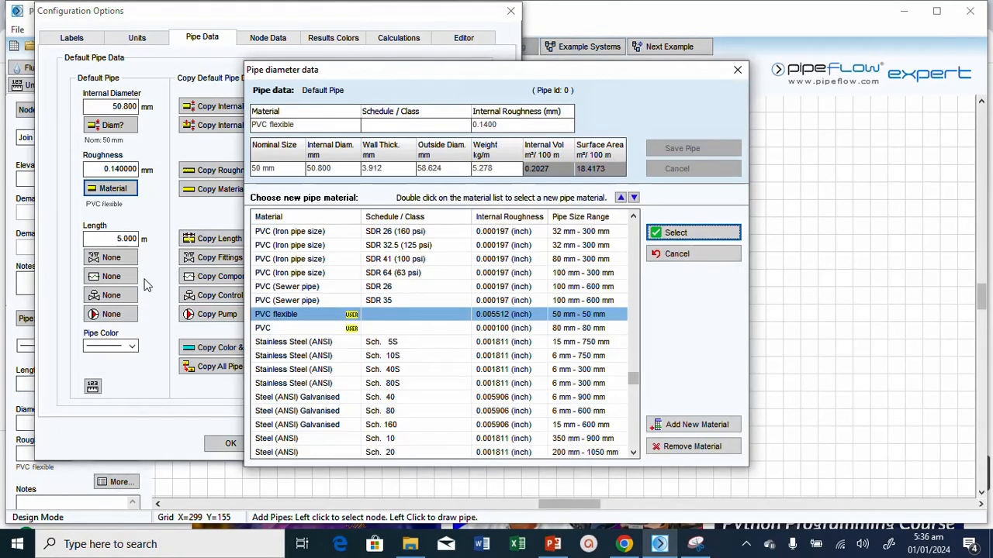
click(296, 369)
scroll(299, 366, down, 2)
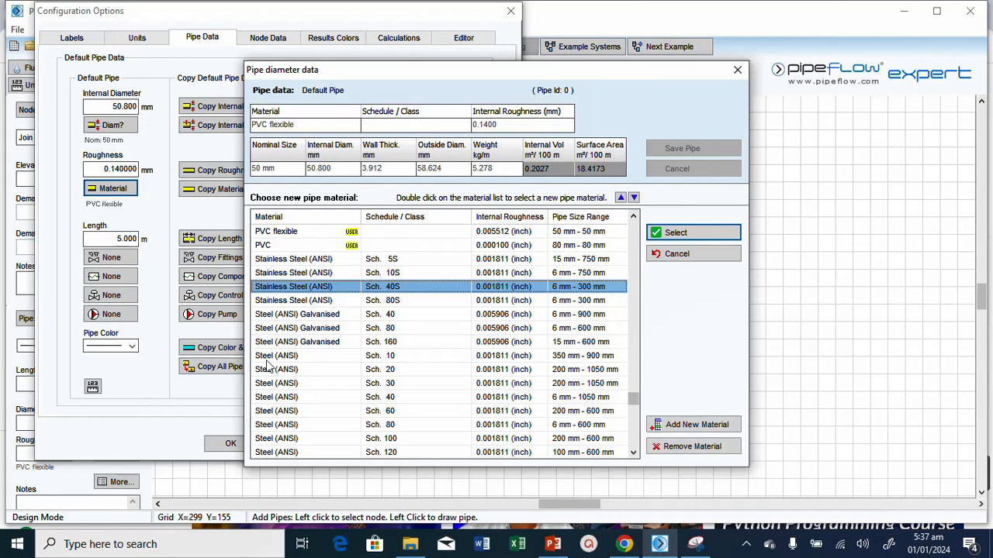
double_click(394, 398)
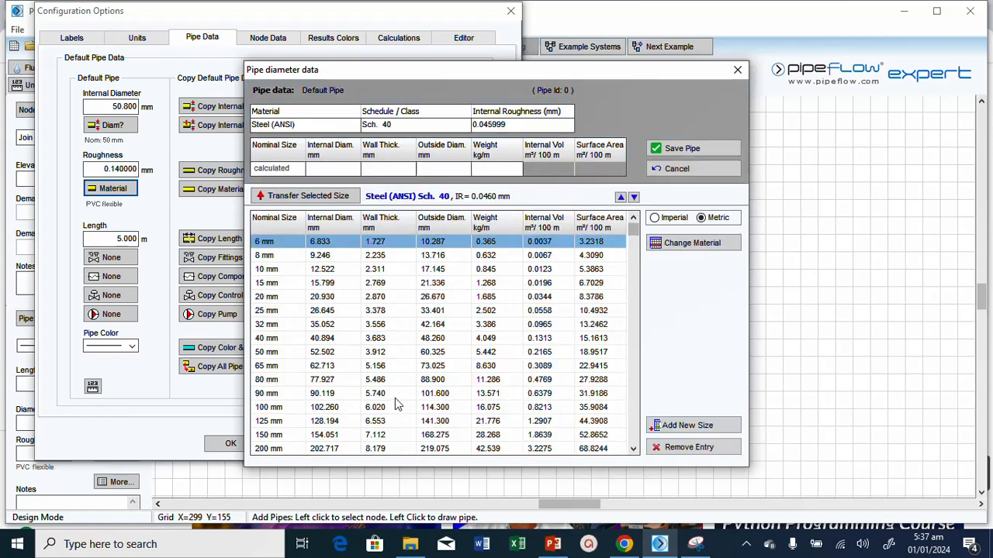
double_click(283, 312)
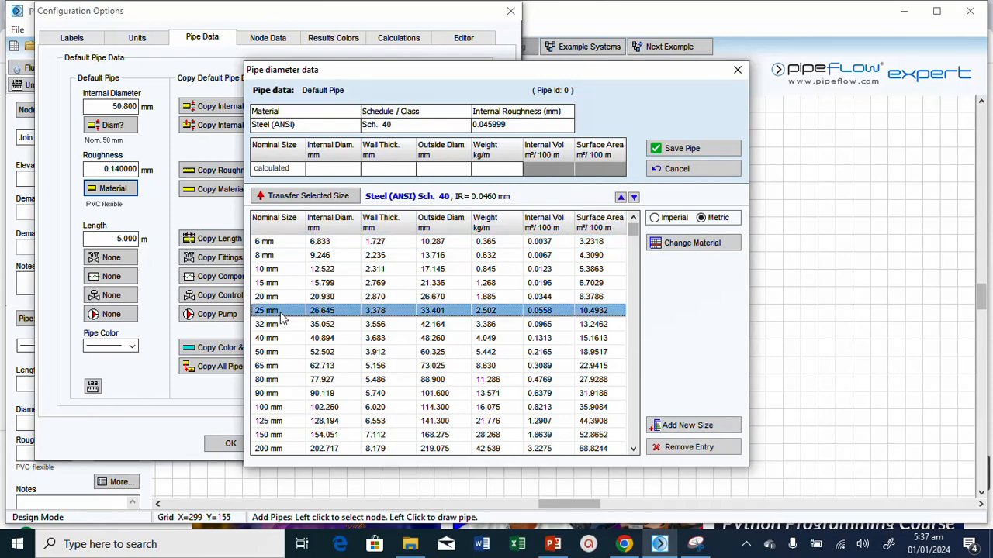
click(681, 150)
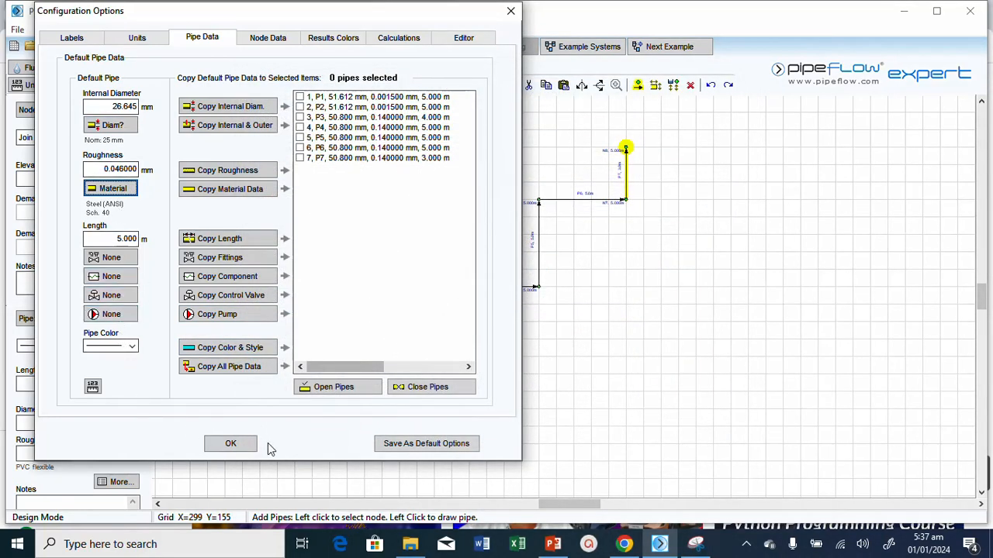
Save the current configuration as the default options, confirm it and accept the configuration
click(426, 443)
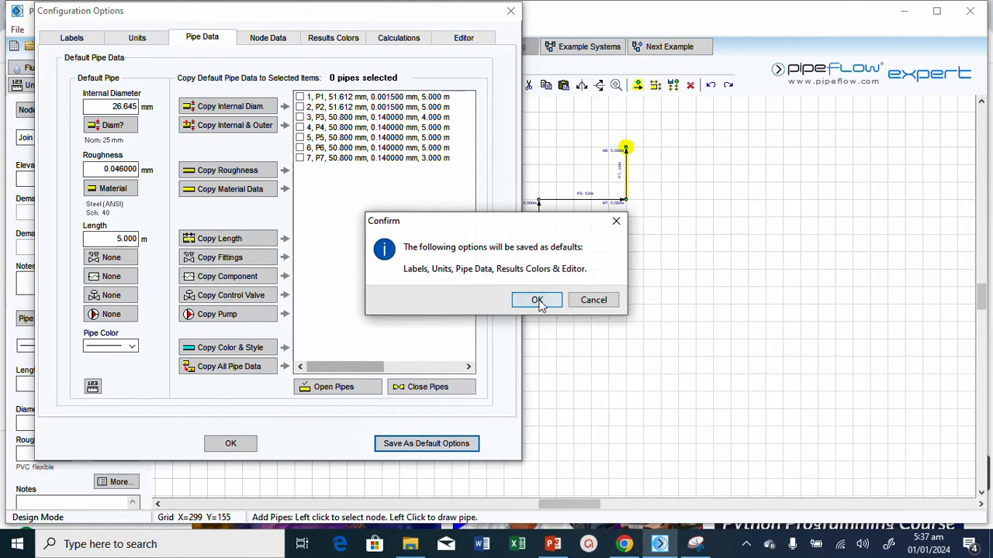
click(537, 303)
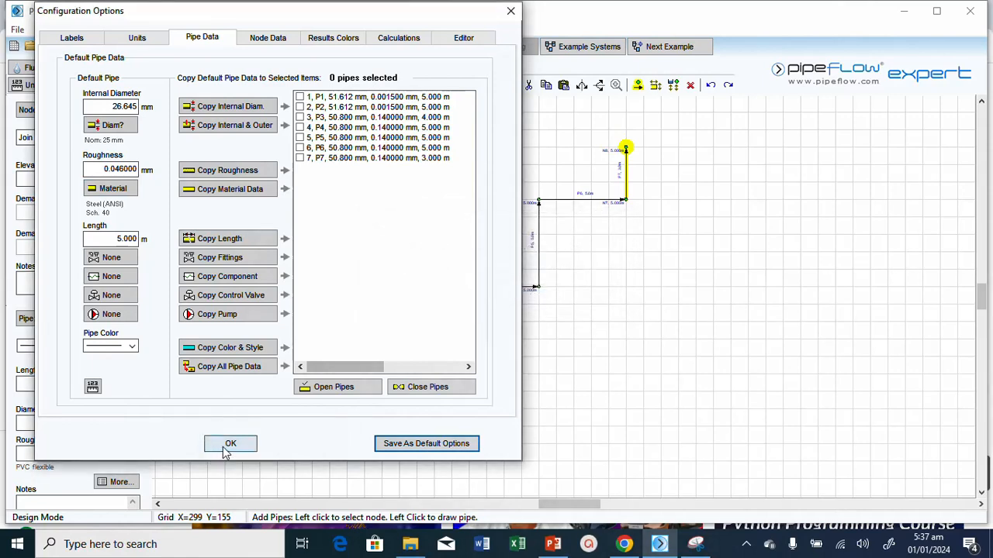
click(230, 444)
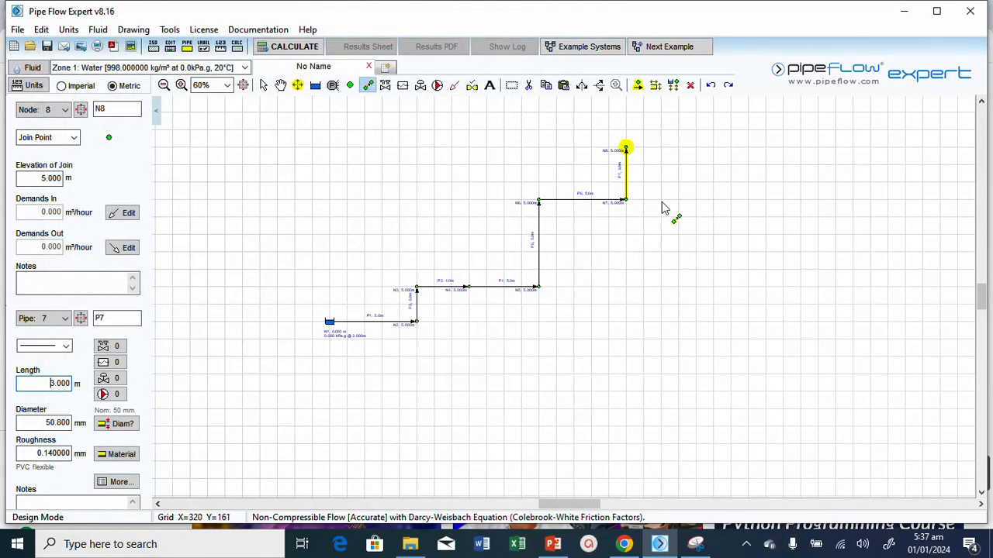
Select pipes P5, P6 and P7 and copy the default pipe's material data and roughness to them
click(638, 85)
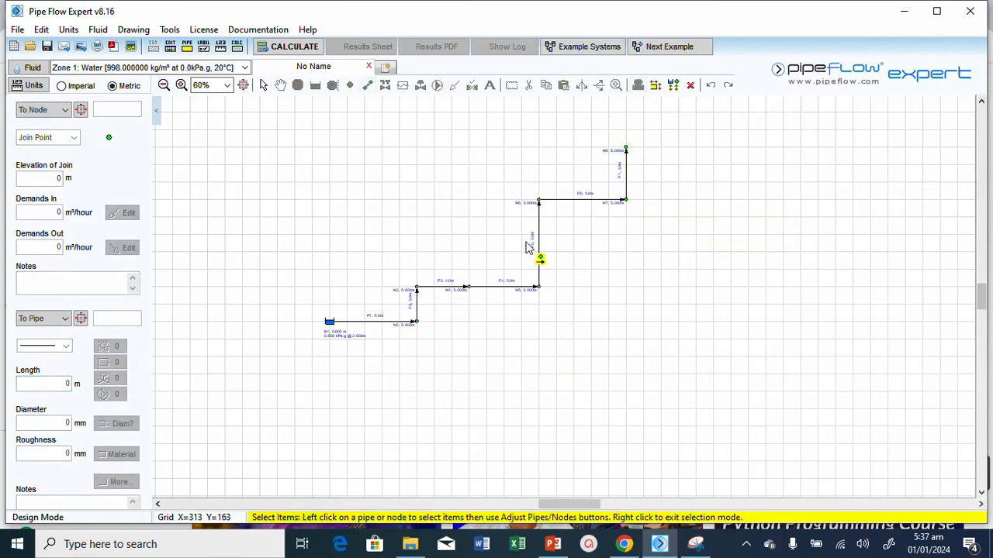
click(543, 260)
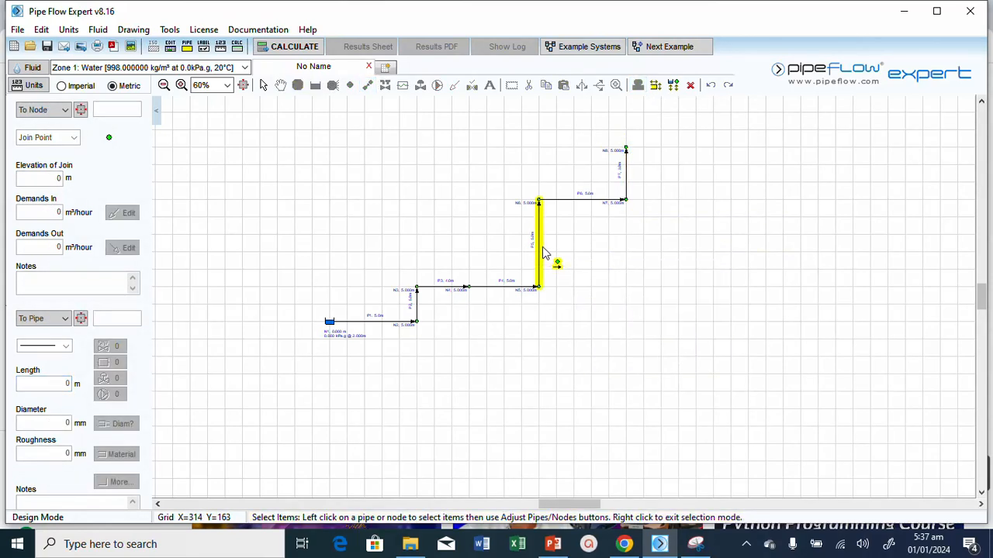
click(587, 203)
click(625, 183)
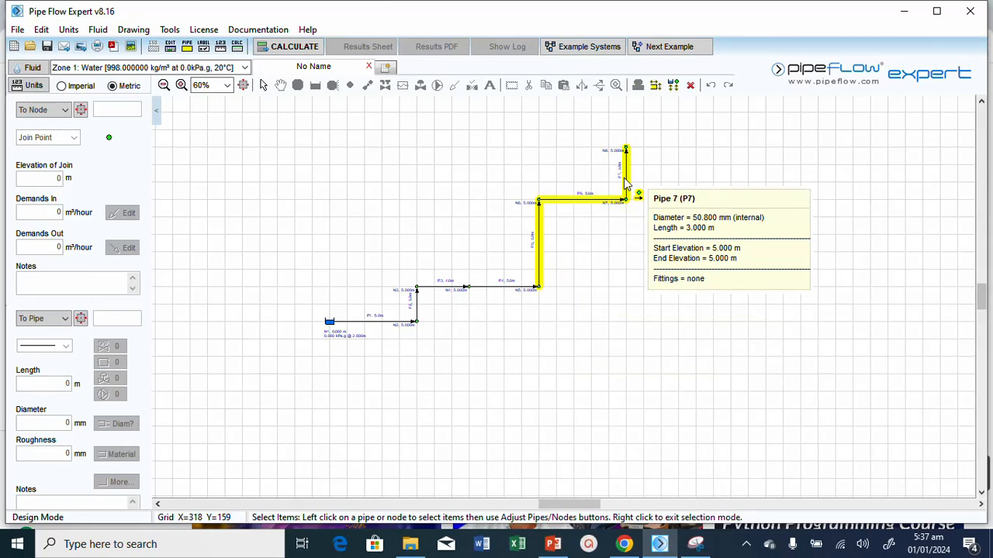
click(188, 48)
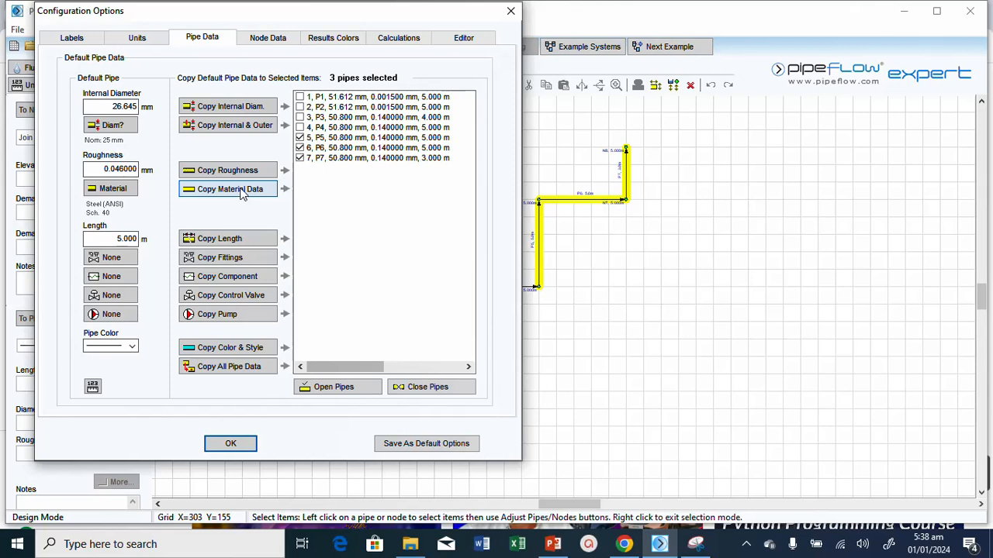
click(241, 194)
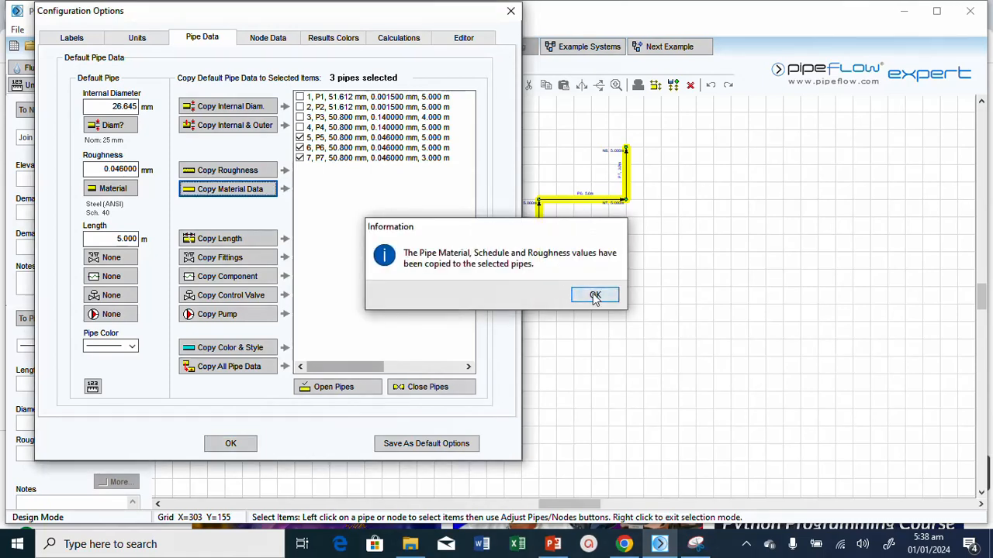
click(594, 293)
click(236, 175)
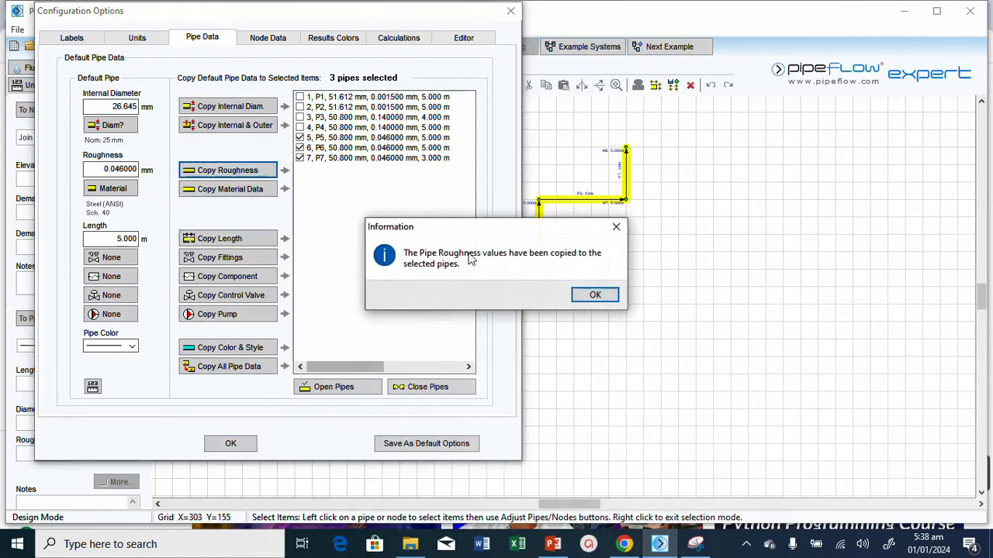
click(593, 295)
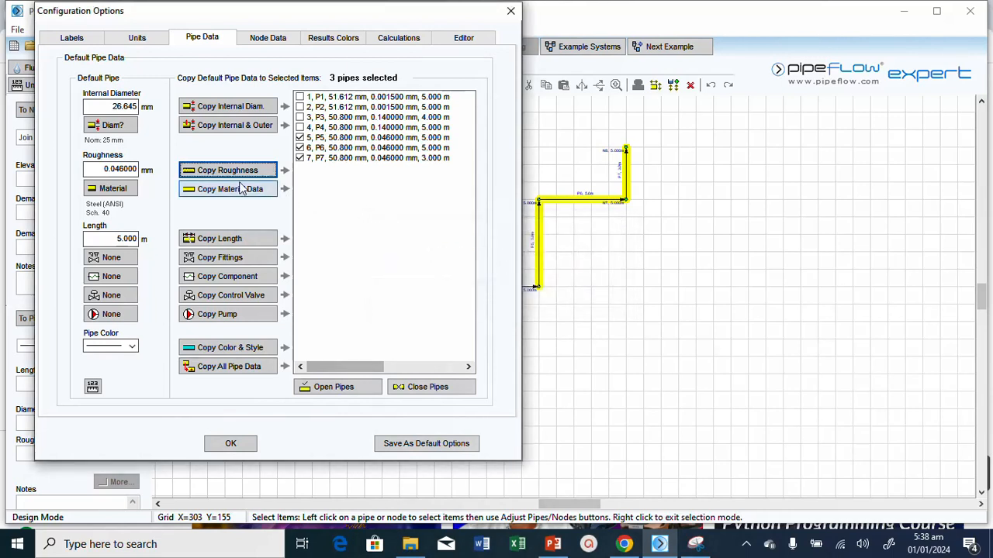
Copy the default internal and outer diameters to the selected pipes and accept the configuration
click(239, 132)
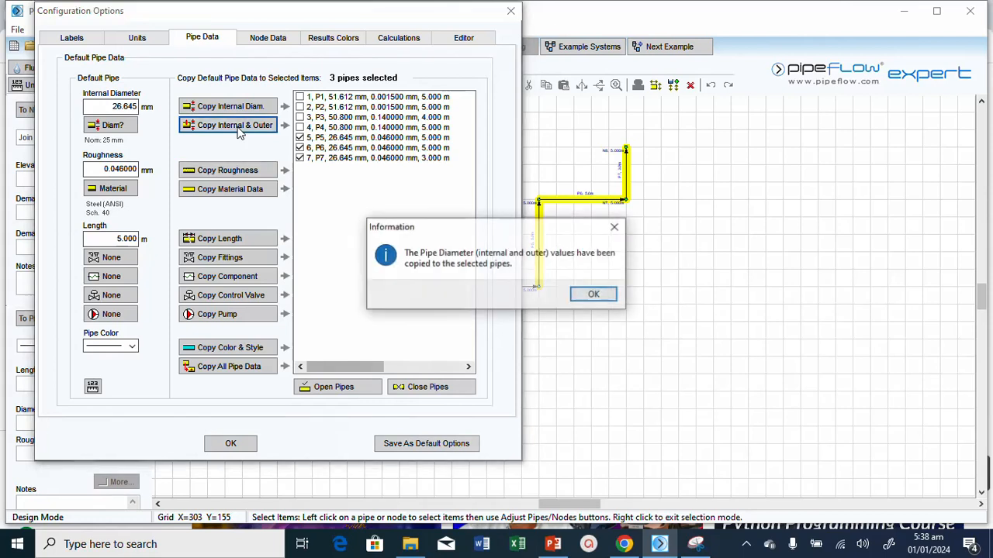
click(595, 295)
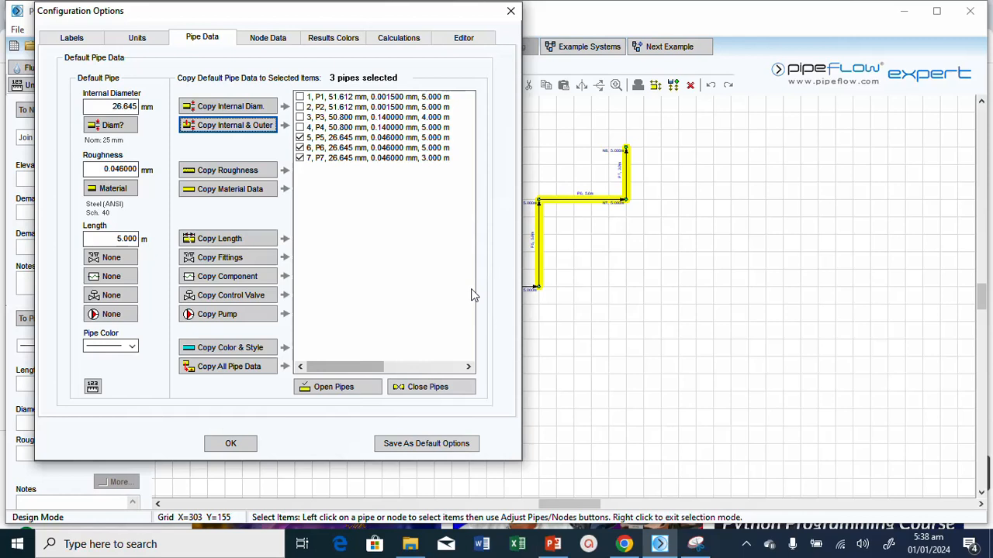
click(232, 446)
click(594, 302)
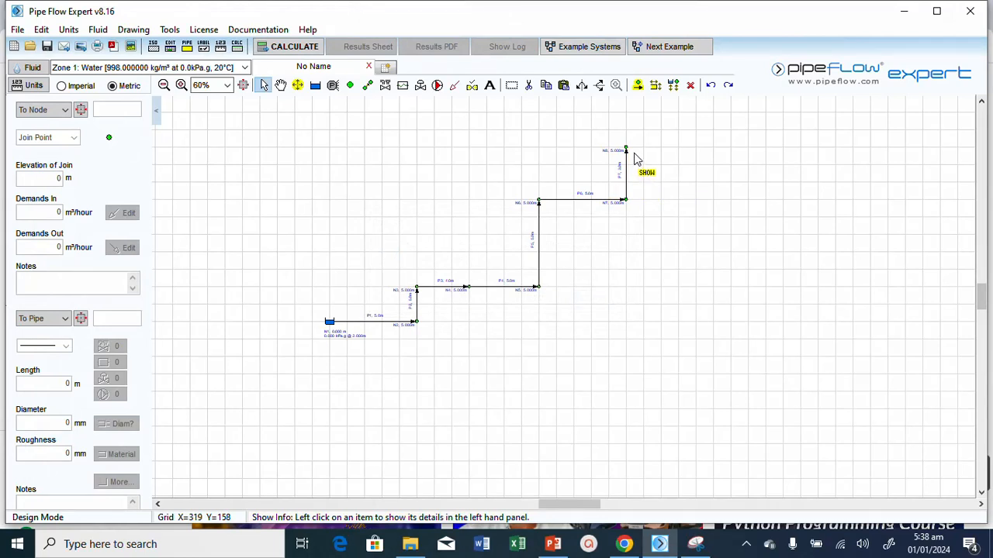
Draw a horizontal pipe from N8 about five grid squares rightward
mouse_move(632, 154)
click(369, 86)
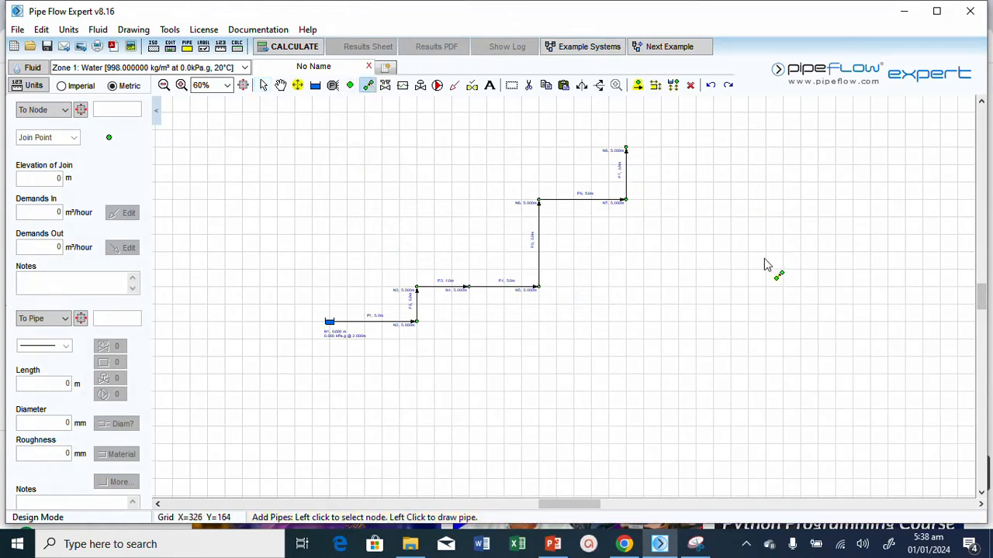
click(626, 149)
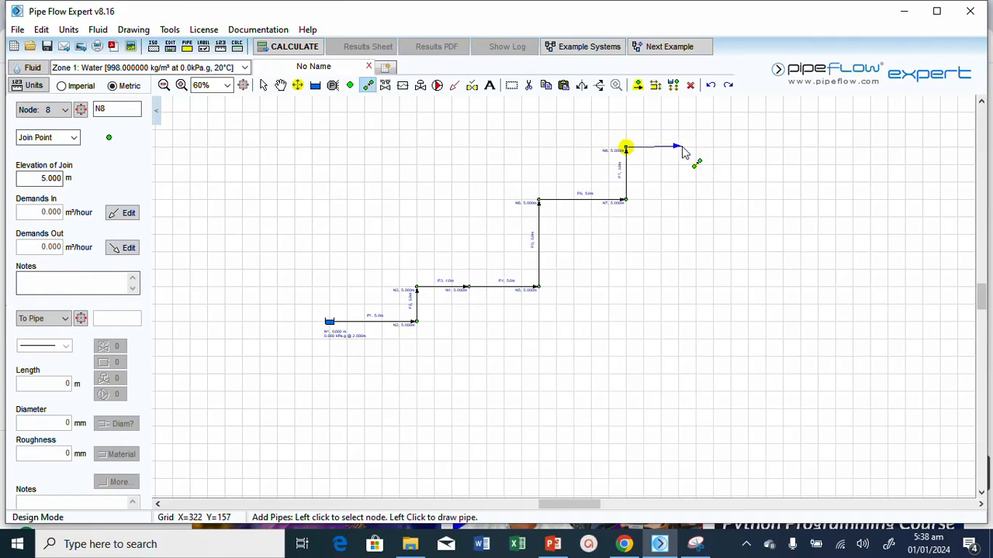
click(714, 148)
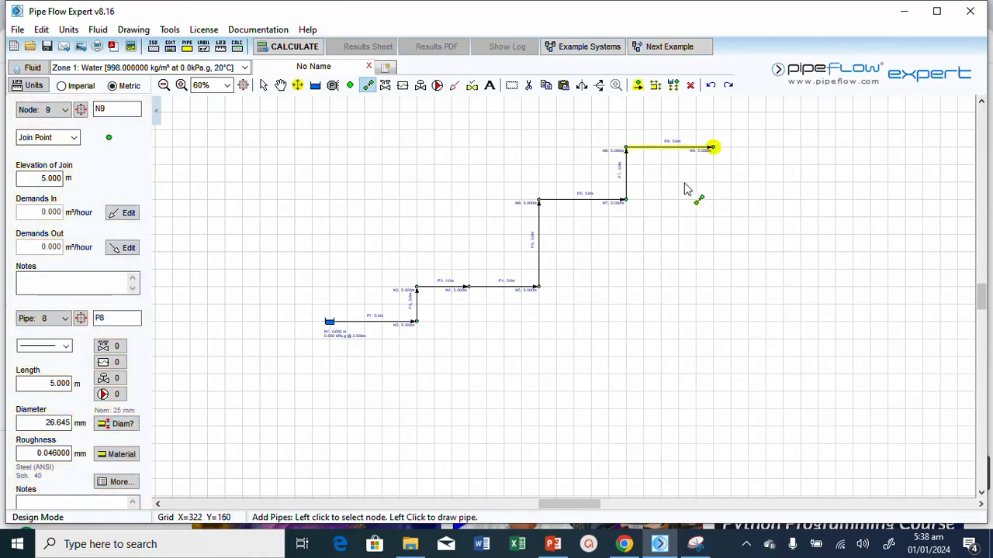
Change node N9 to a tank with a liquid level of 1 m and an elevation of 8 m
click(69, 113)
click(68, 113)
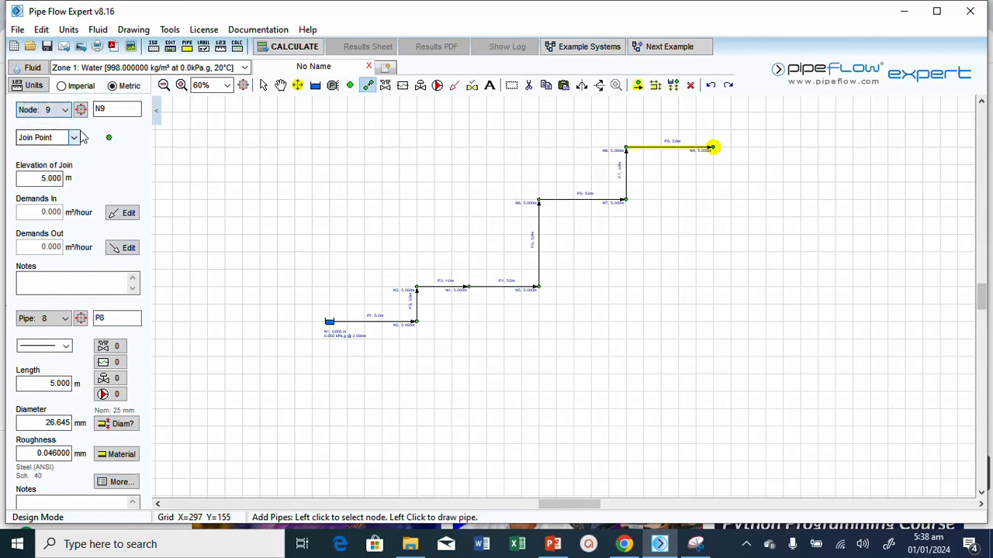
click(75, 138)
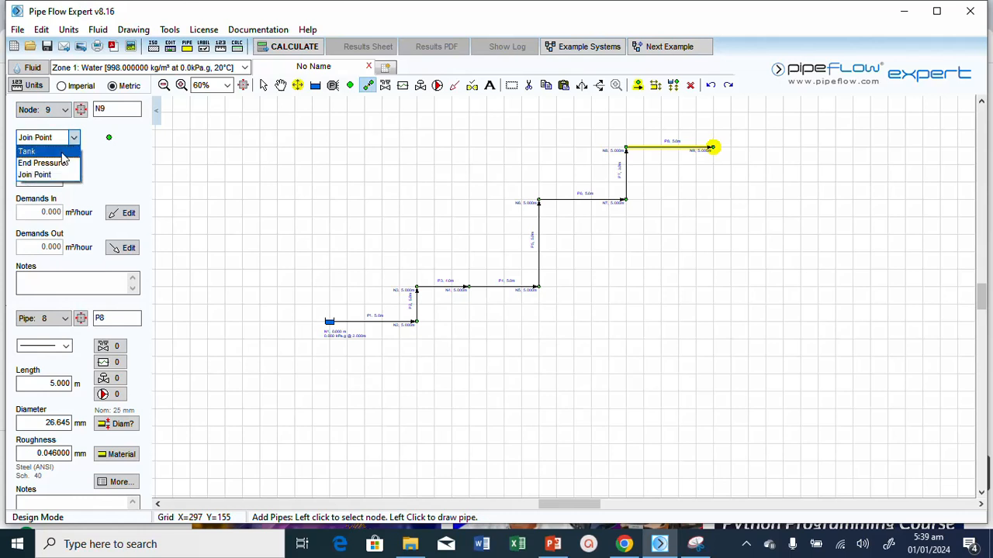
click(63, 153)
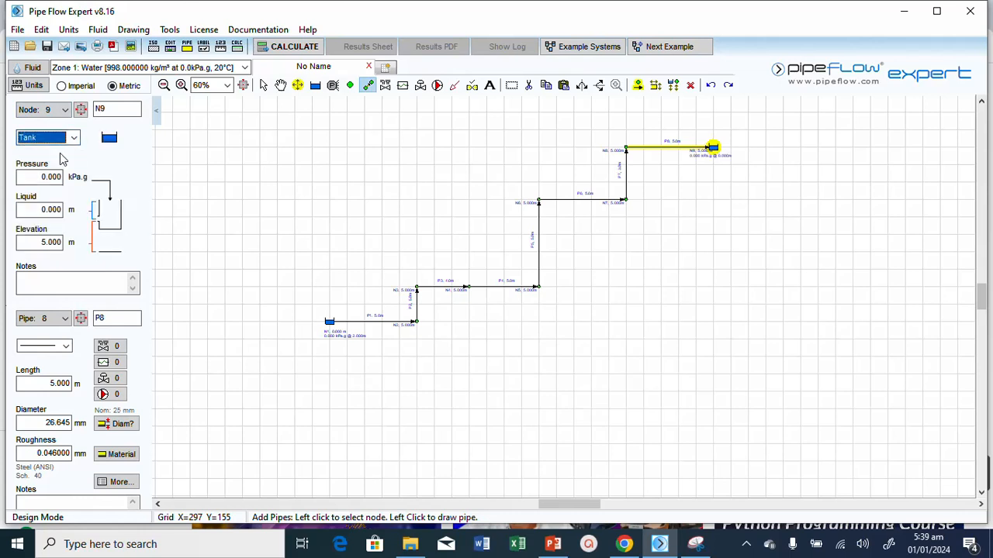
click(59, 211)
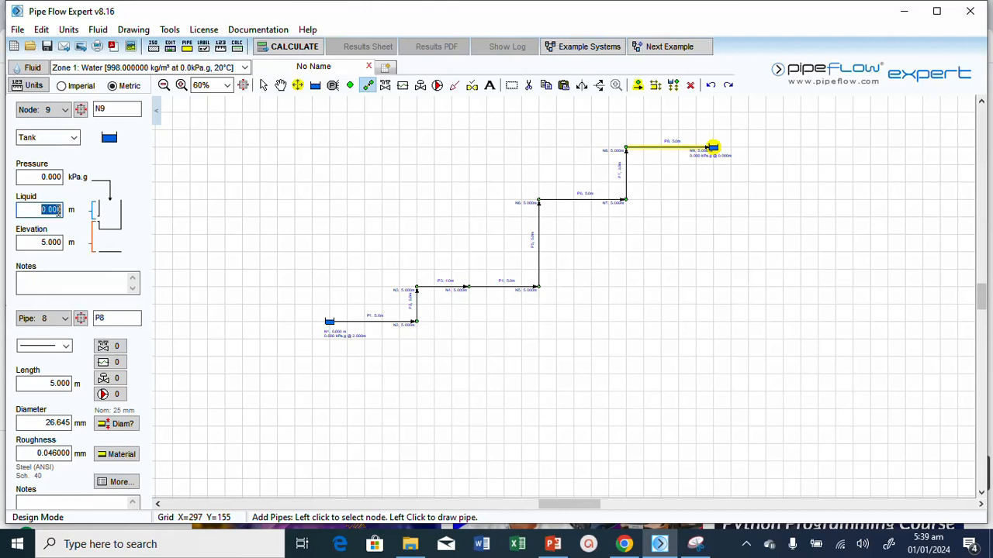
text(1)
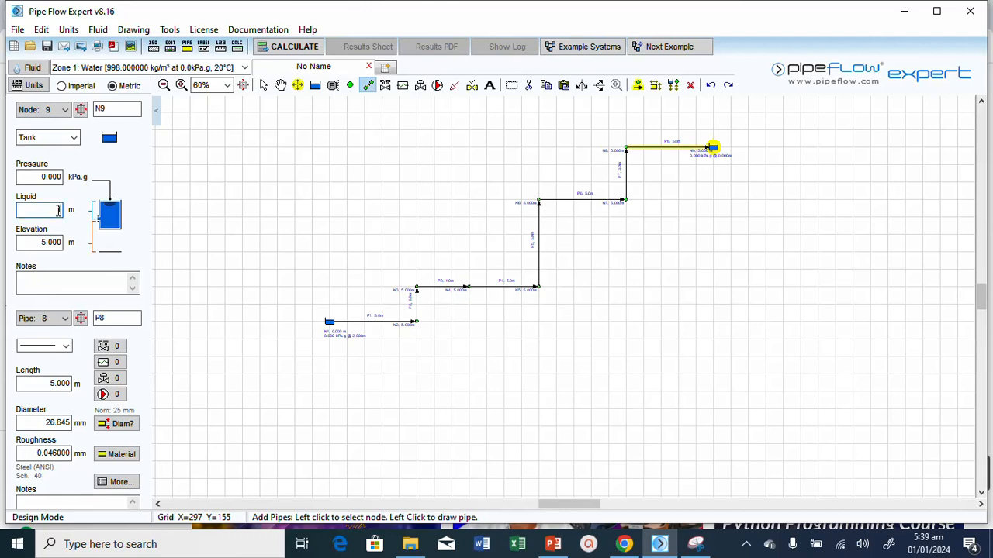
click(58, 242)
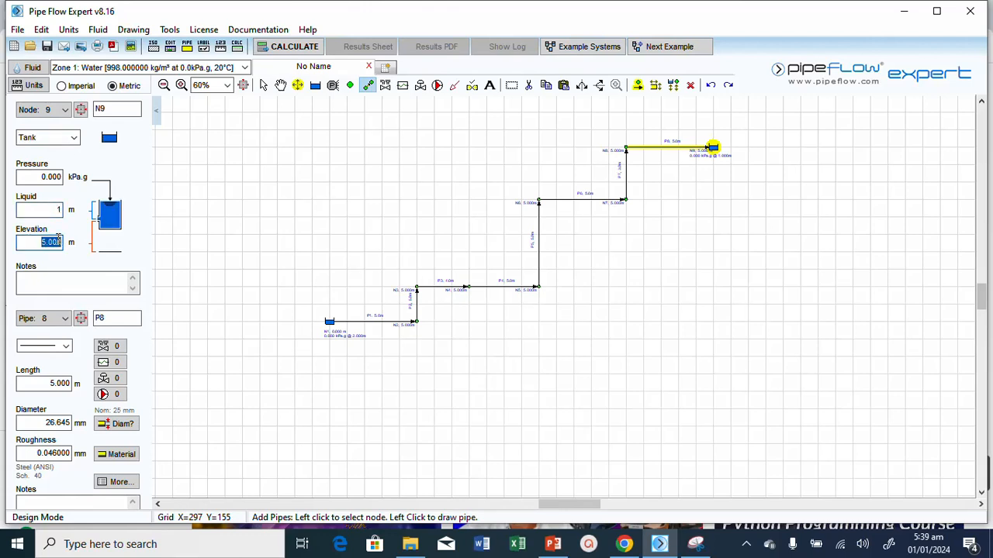
text(8)
click(51, 176)
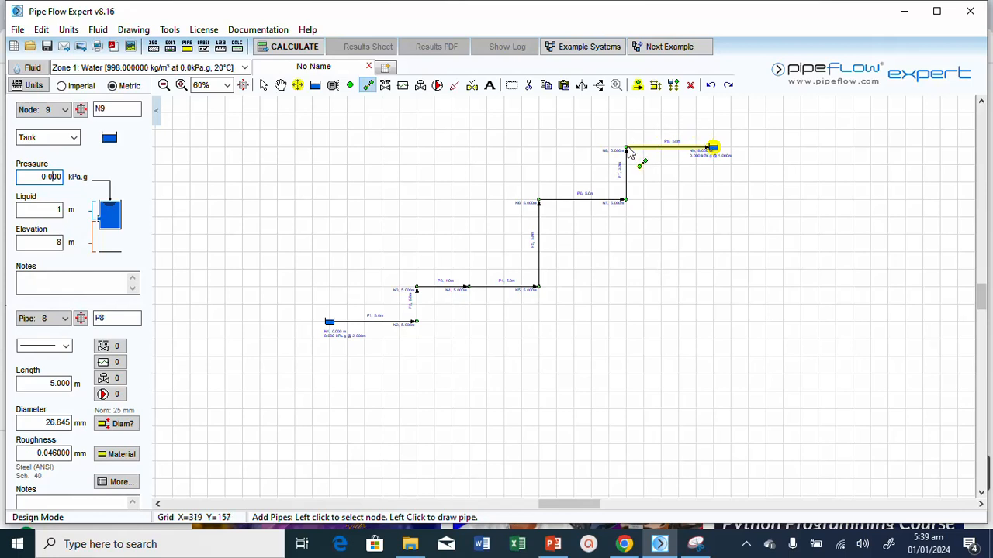
Set the elevation of join point N8 to 8 m
click(263, 85)
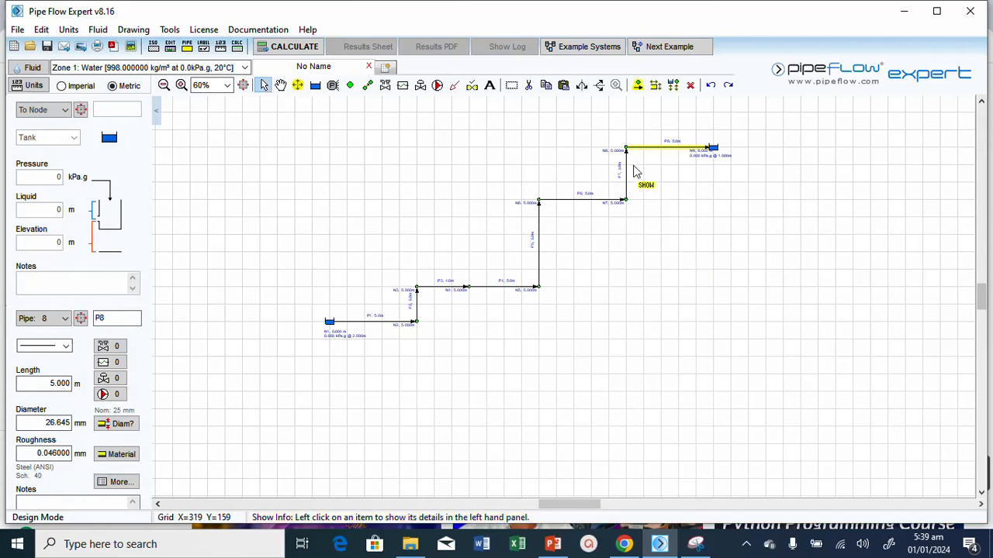
click(628, 149)
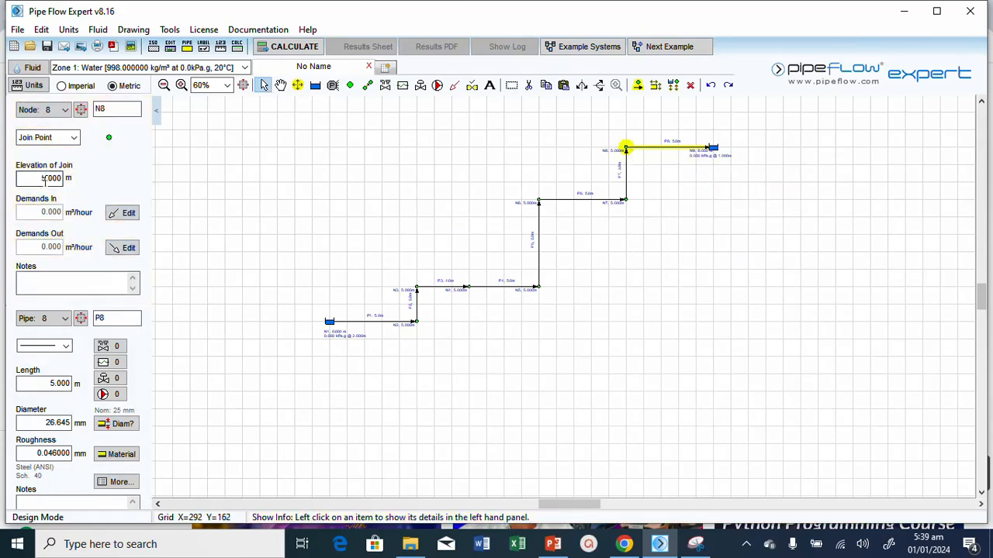
double_click(45, 180)
text(8)
Draw a pipe about seven grid squares down from N5 with a length of 8 m, and another about five squares rightward from its end
click(367, 85)
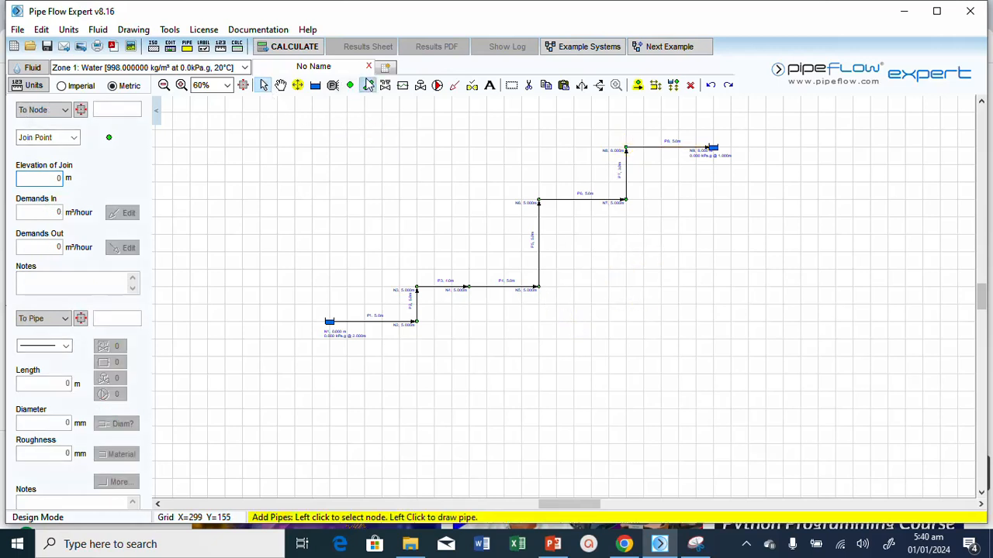
click(540, 295)
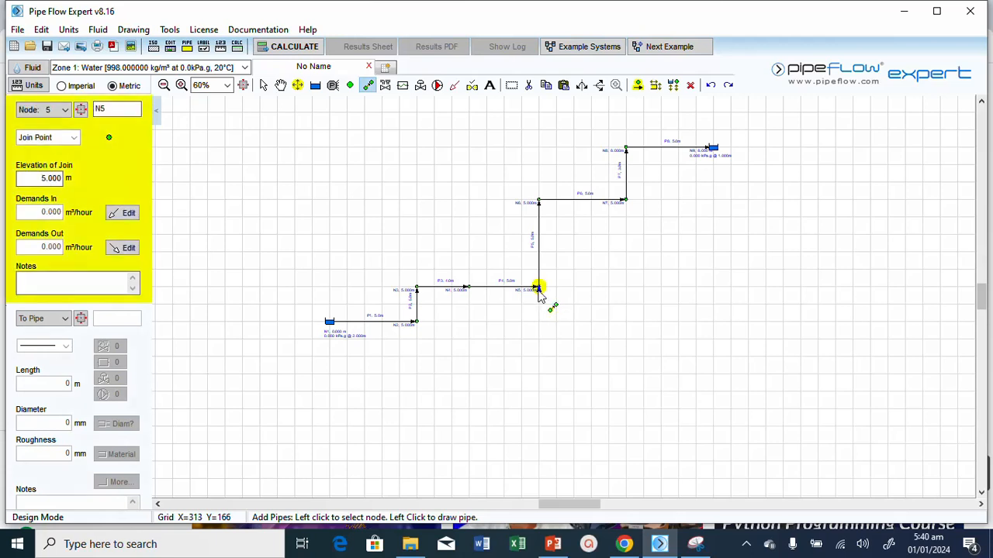
click(538, 408)
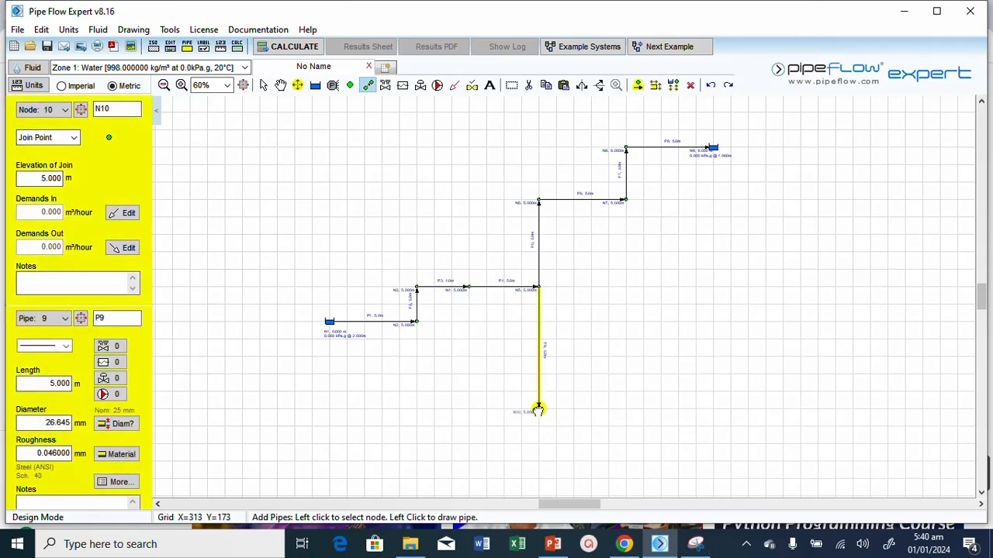
double_click(59, 382)
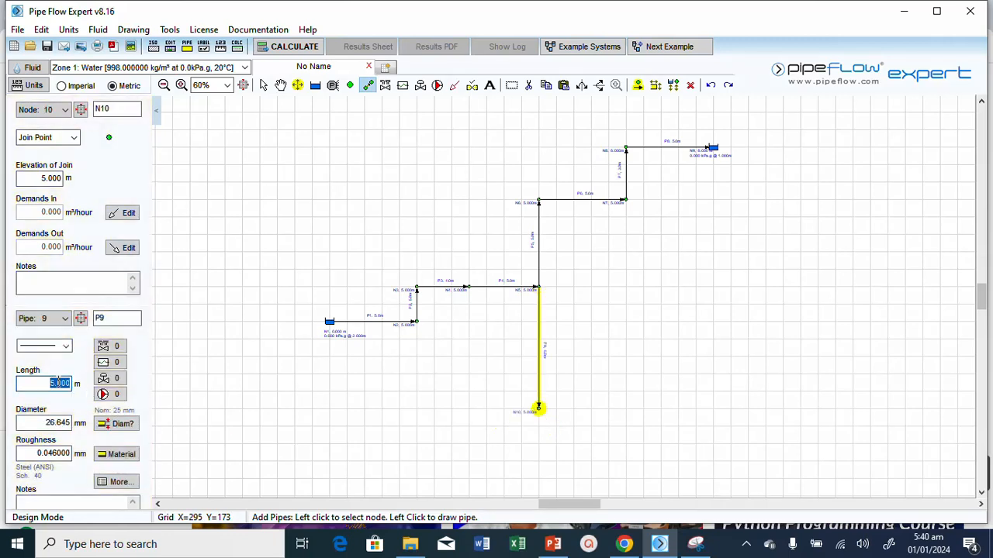
text(8)
click(539, 410)
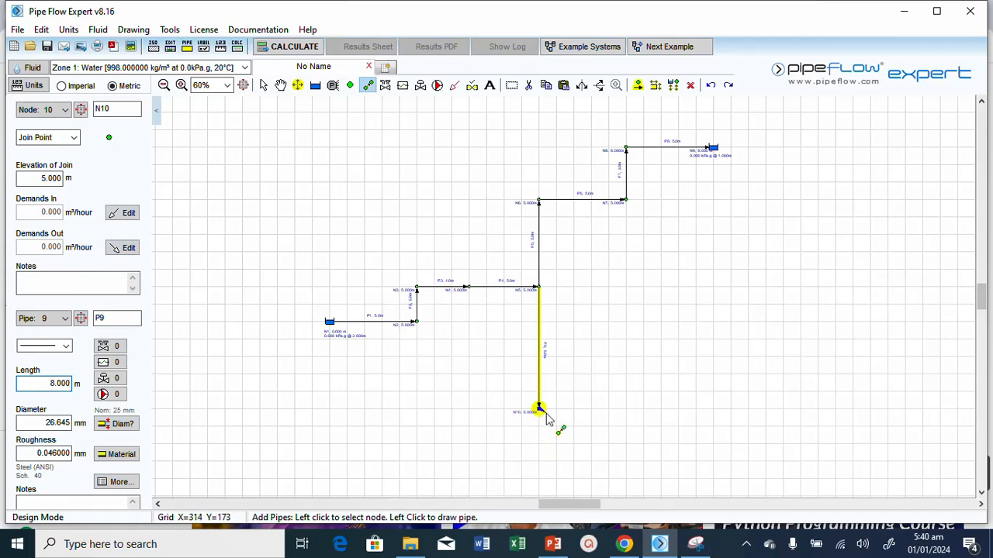
click(625, 411)
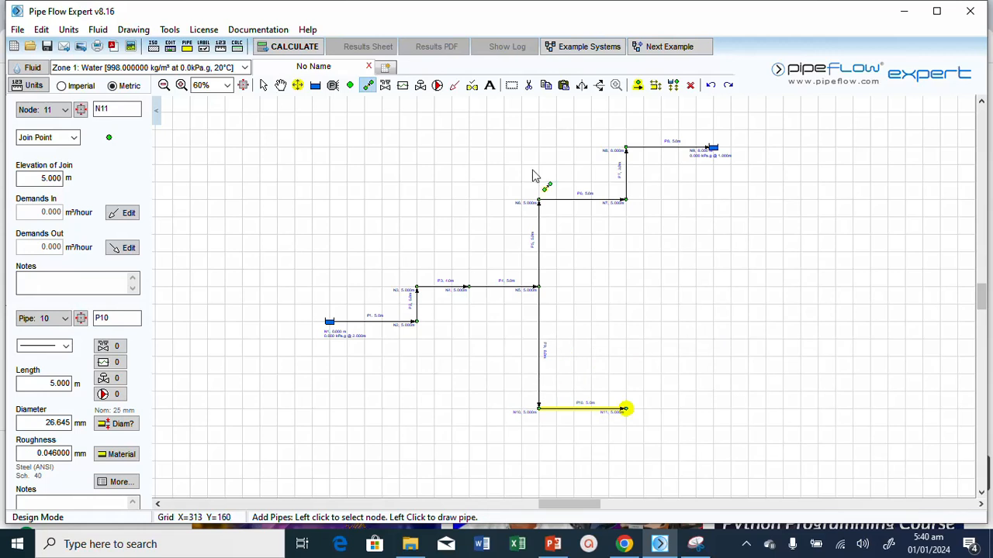
Select pipes P9 and P10 and set the default pipe to the 32 mm nominal size of Steel (ANSI) Sch. 40, saving the pipe data
click(638, 84)
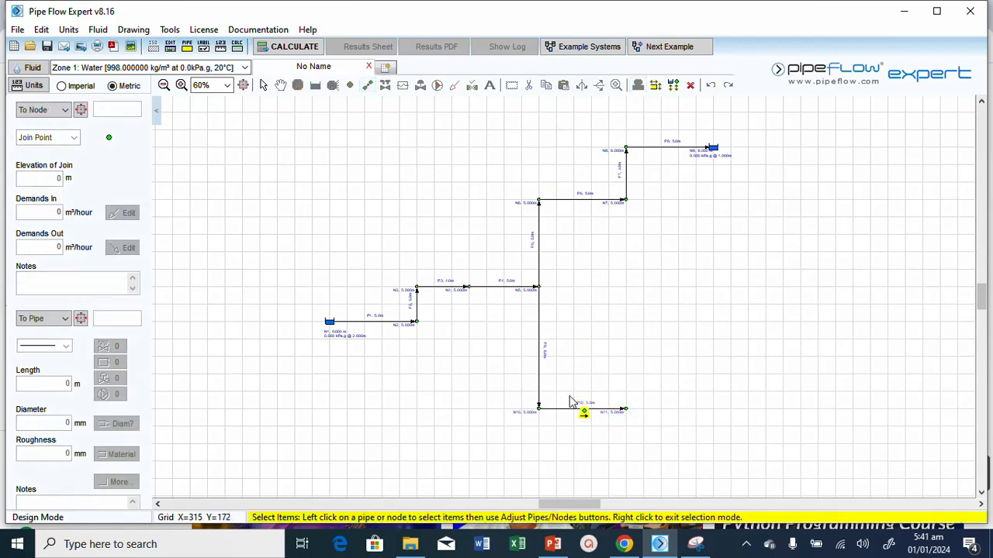
mouse_move(541, 382)
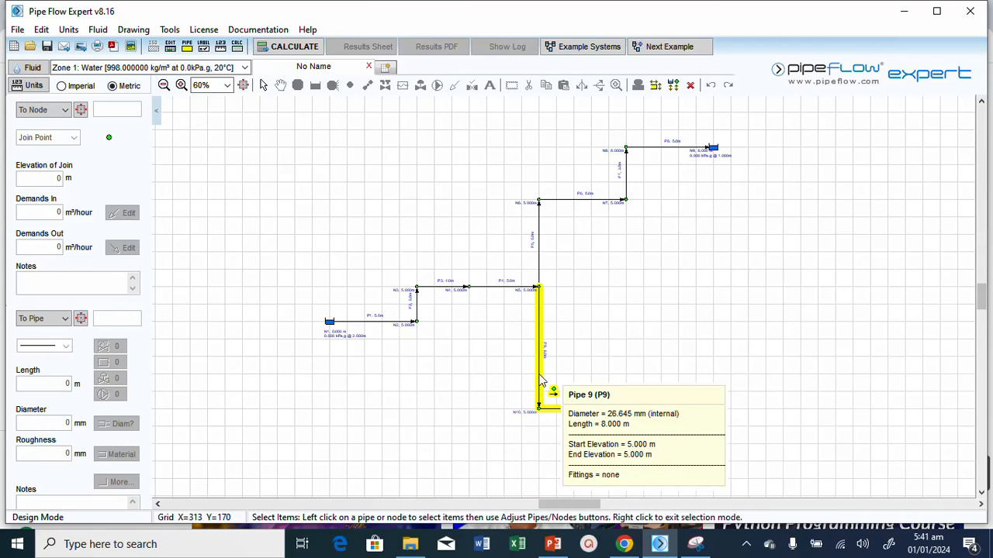
click(656, 85)
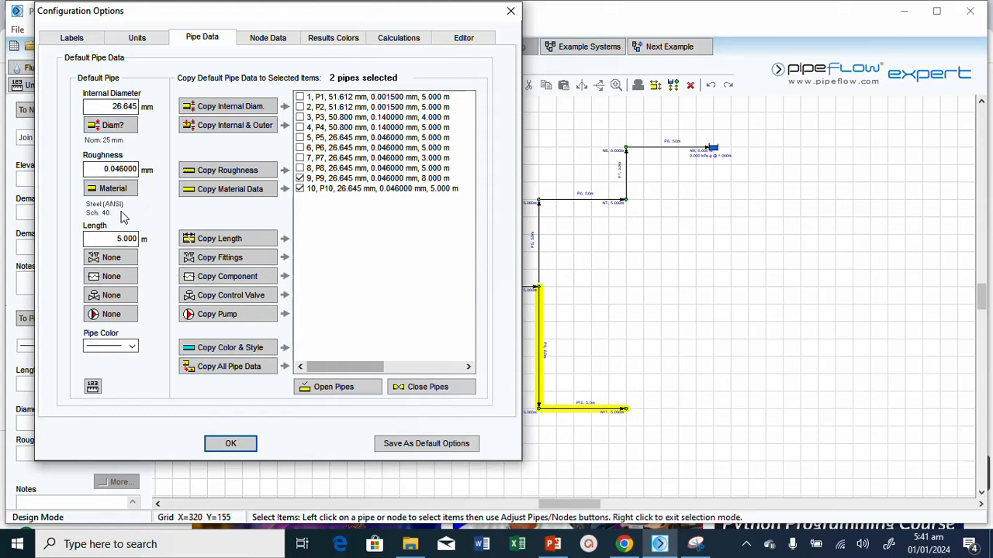
click(109, 126)
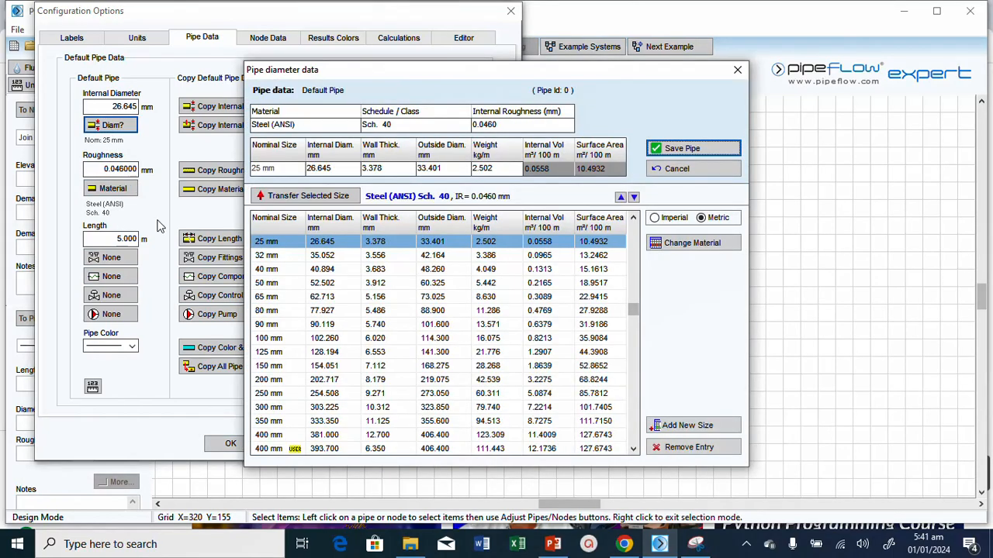
click(267, 257)
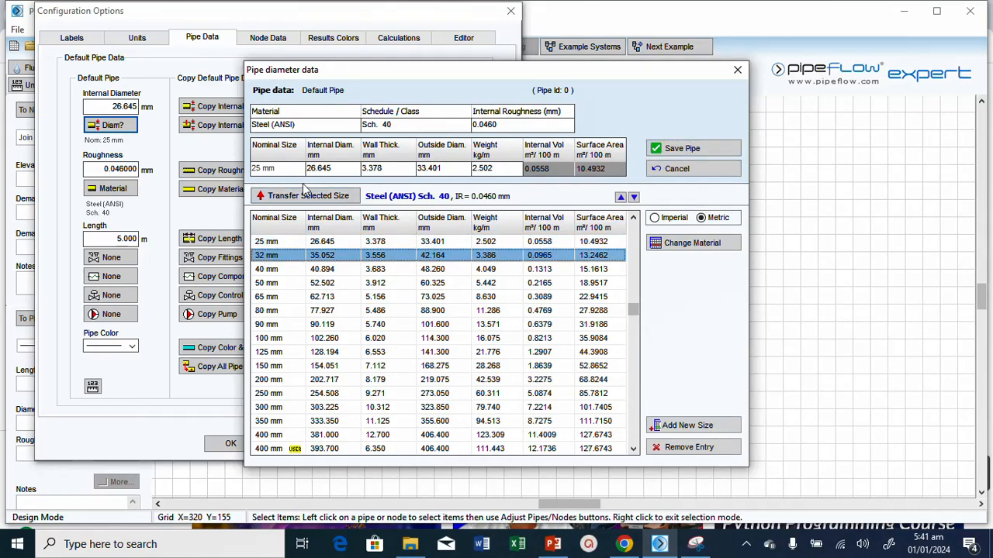
click(322, 198)
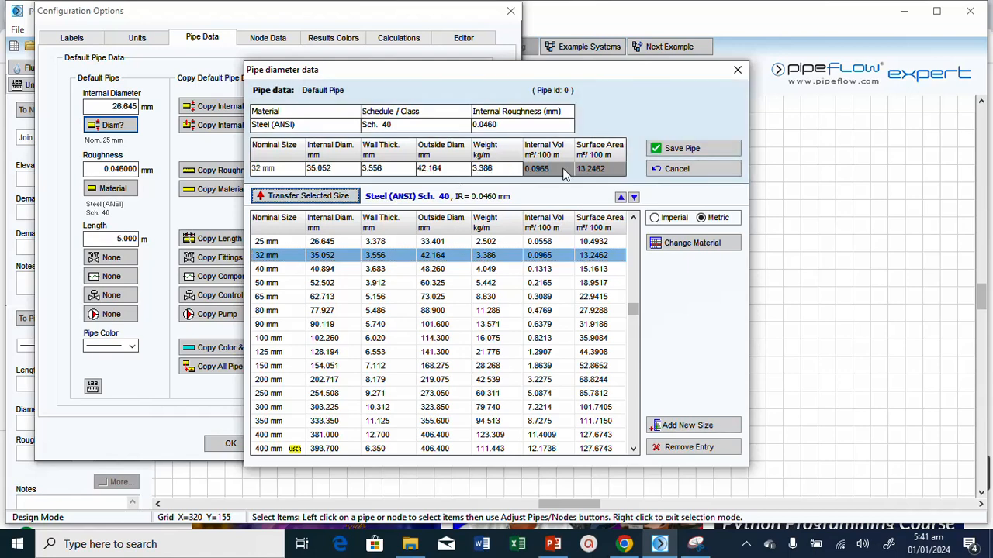
click(676, 149)
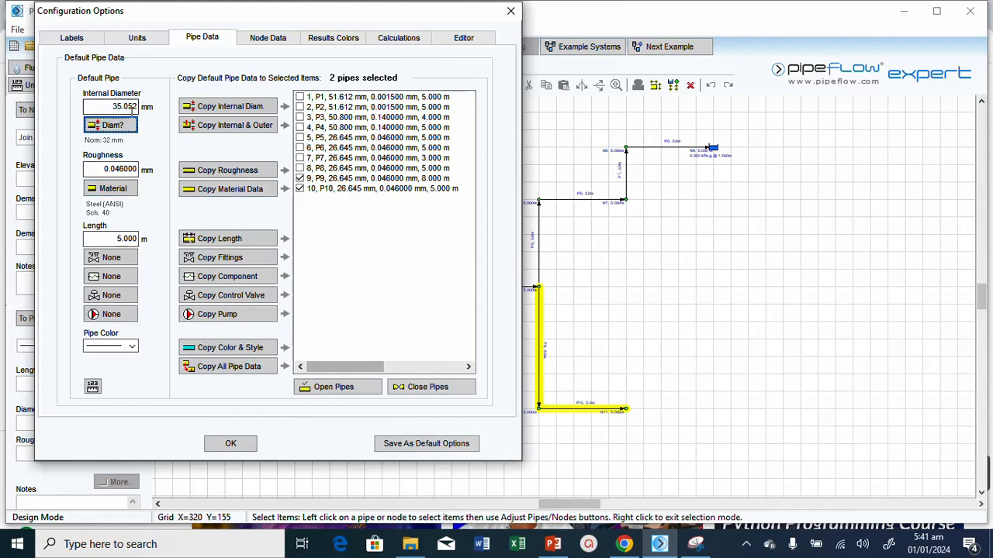
Copy the default internal and outer diameters to pipes P9 and P10, clear the selection and check both pipes' data
click(216, 132)
click(593, 297)
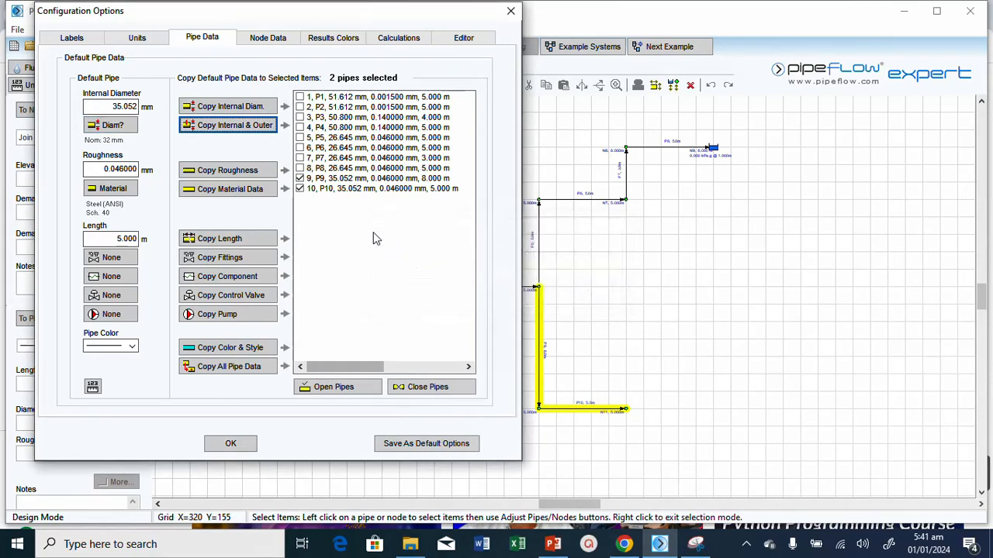
click(242, 451)
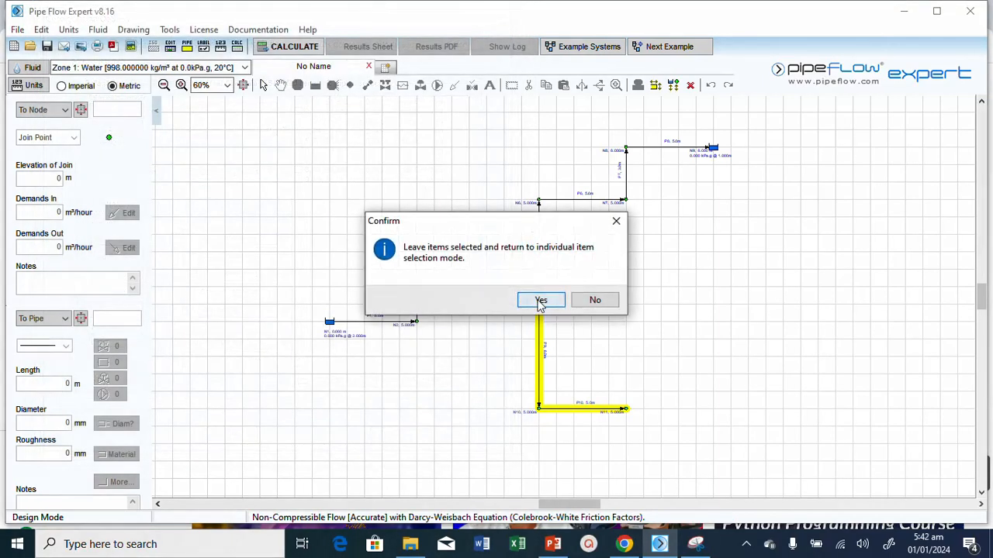
click(594, 298)
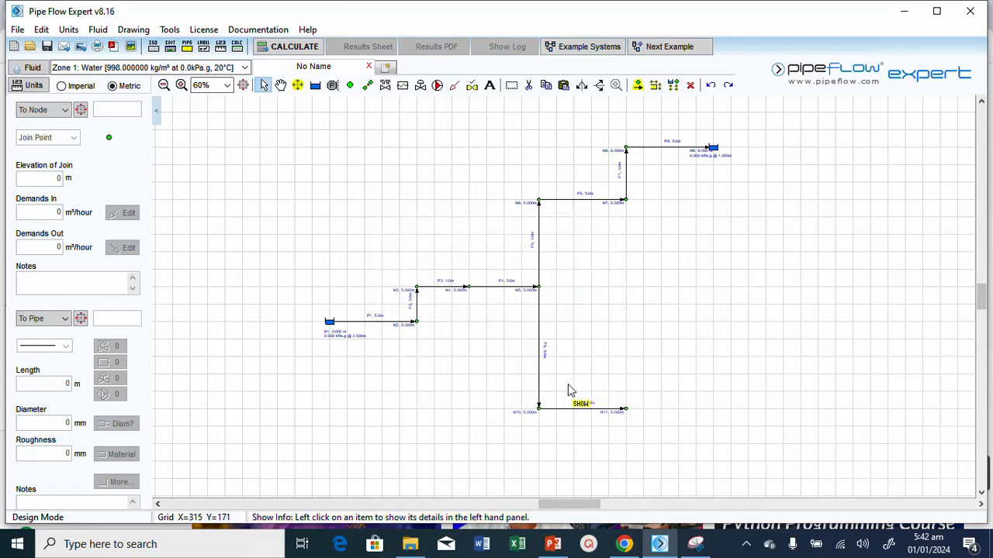
click(539, 386)
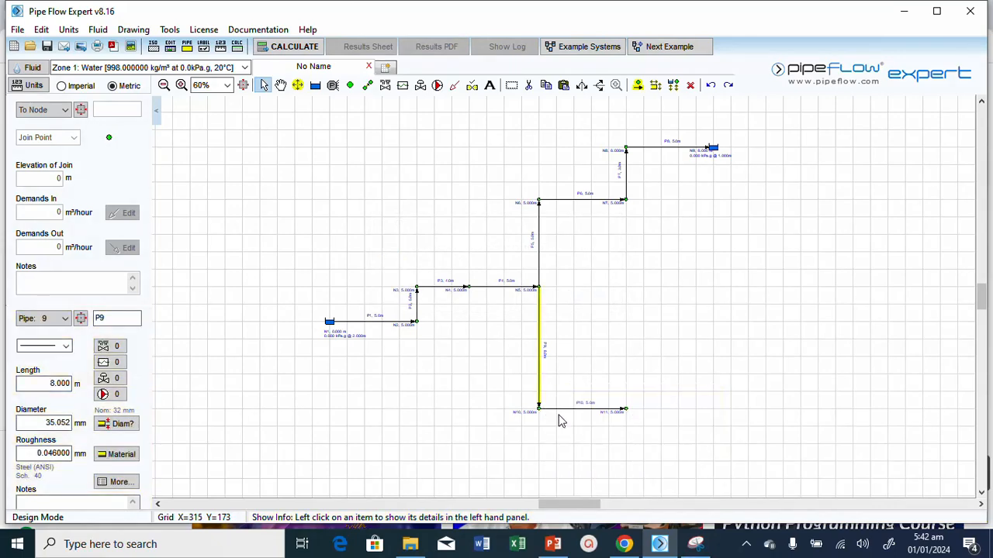
click(560, 411)
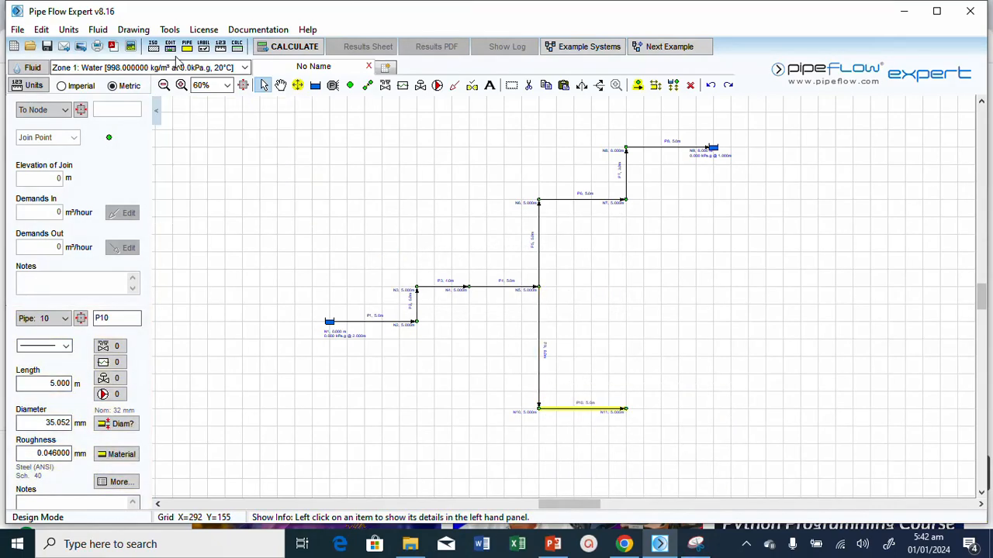
Set the default pipe to the 25 mm nominal size of Steel (ANSI) Sch. 40 and save the configuration as default options
click(186, 46)
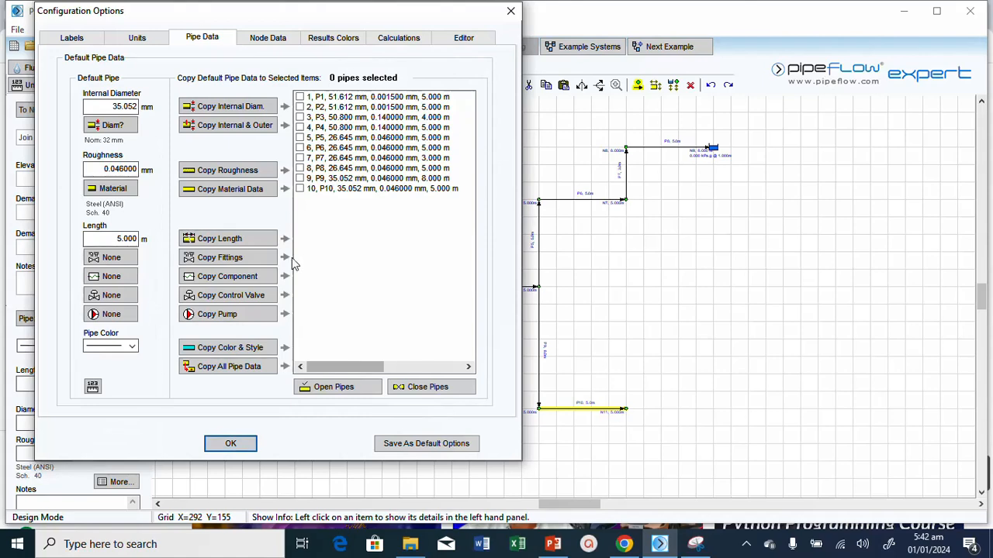
click(116, 129)
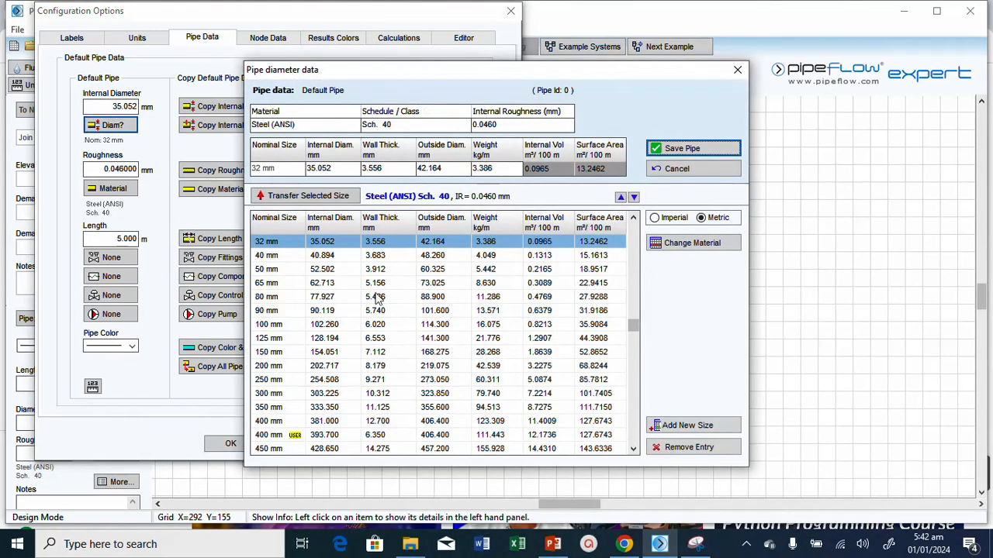
scroll(287, 309, up, 2)
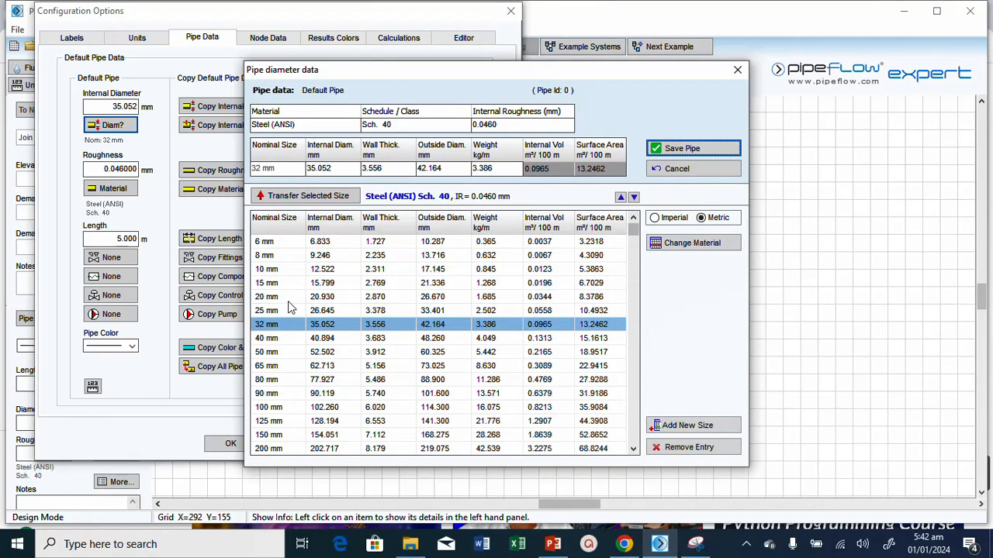
click(287, 310)
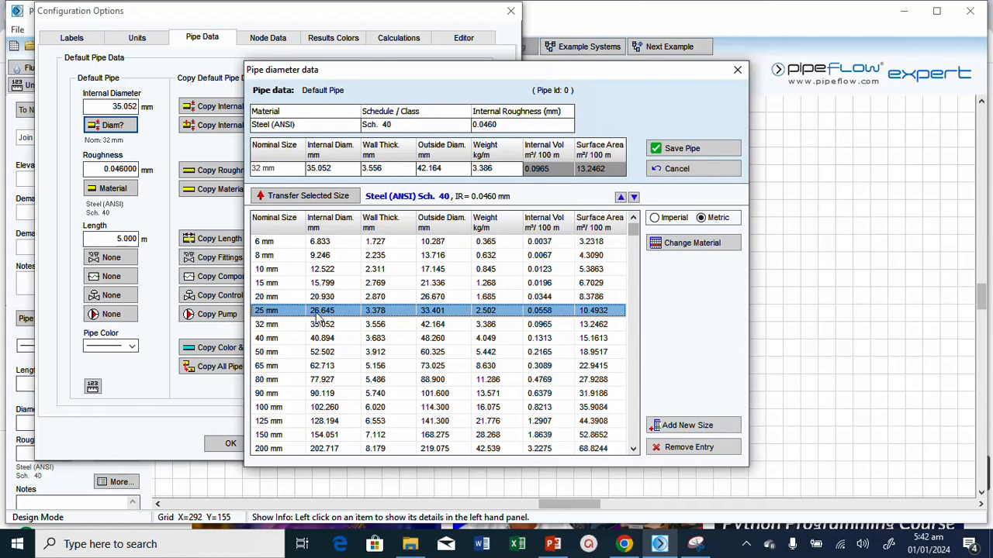
click(308, 197)
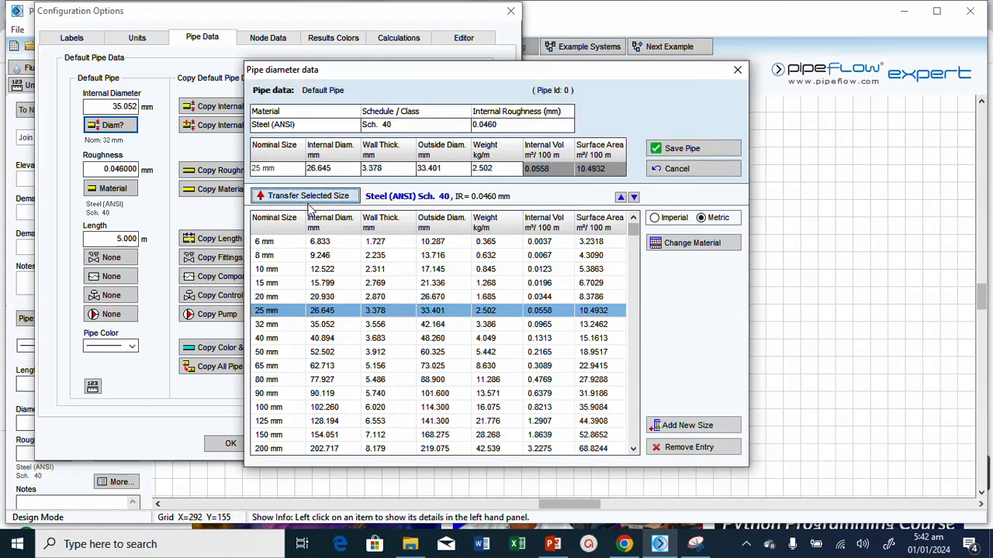
click(681, 149)
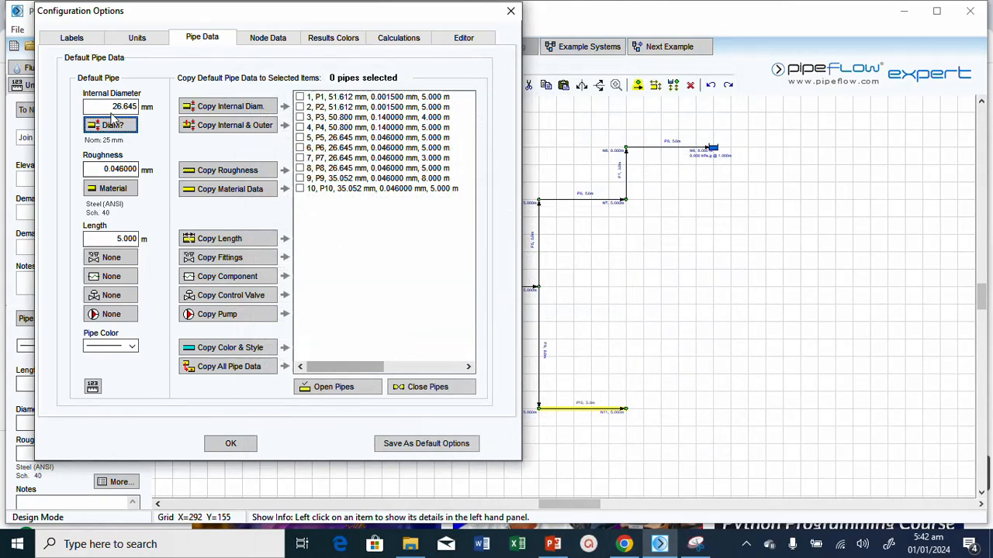
click(419, 445)
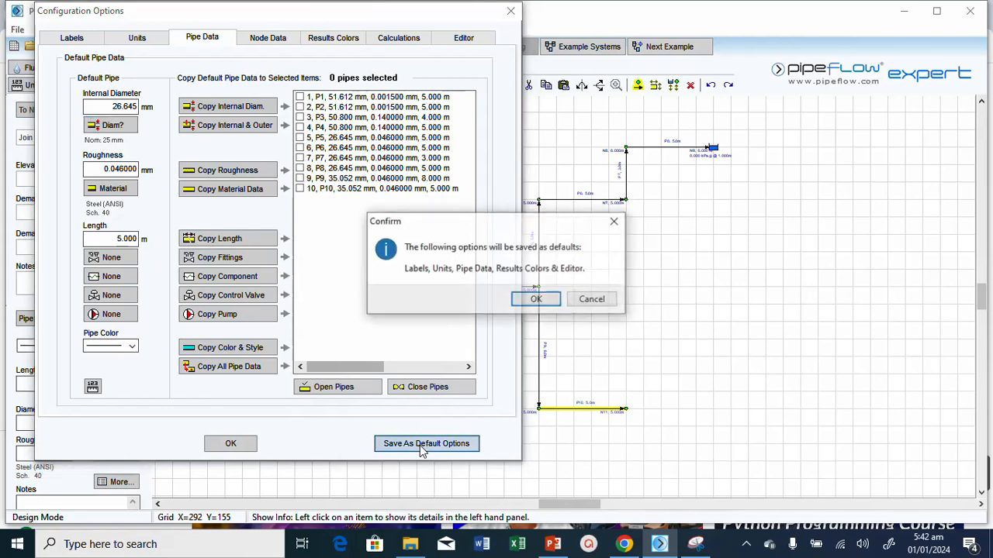
click(535, 302)
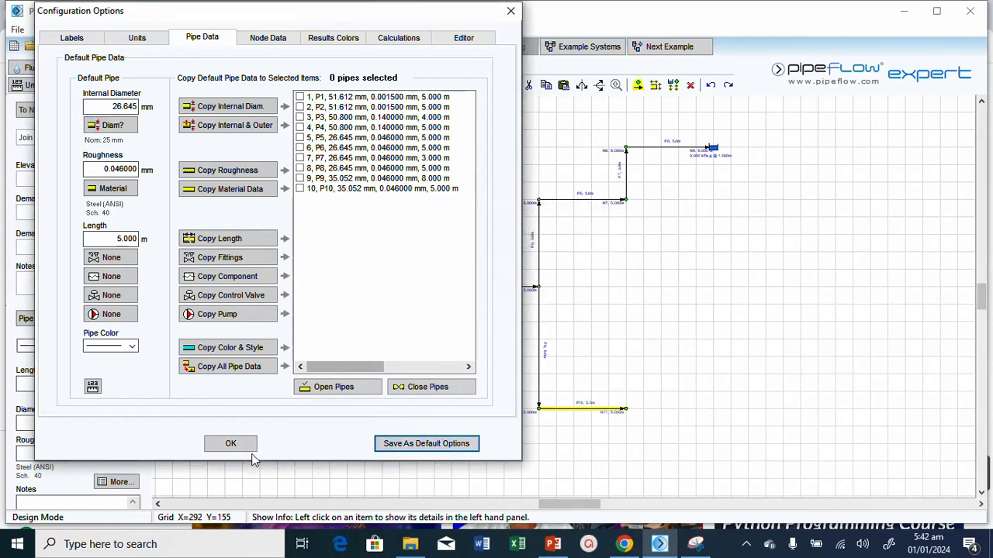
click(230, 444)
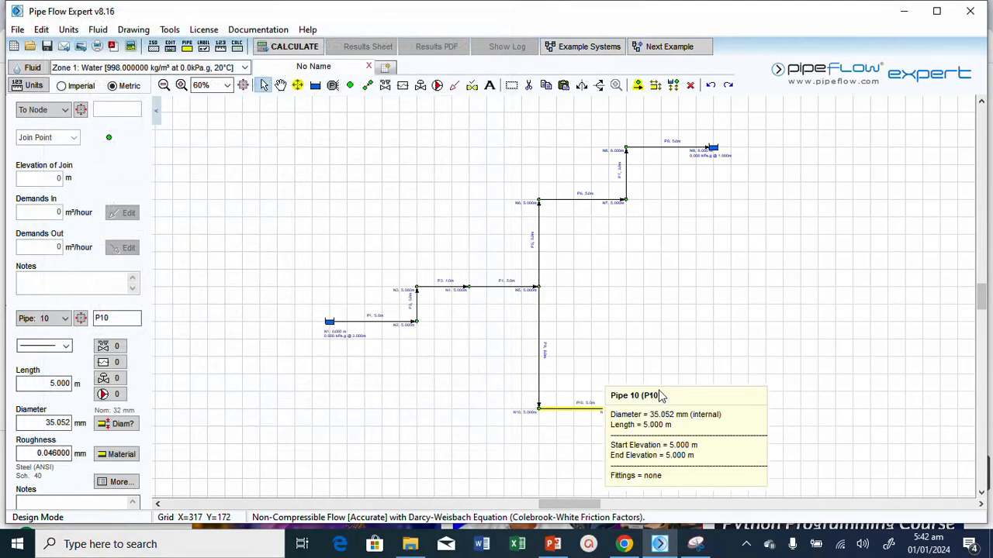
Draw a pipe about seven grid squares rightward from N11 and set its length to 6 m
mouse_move(623, 417)
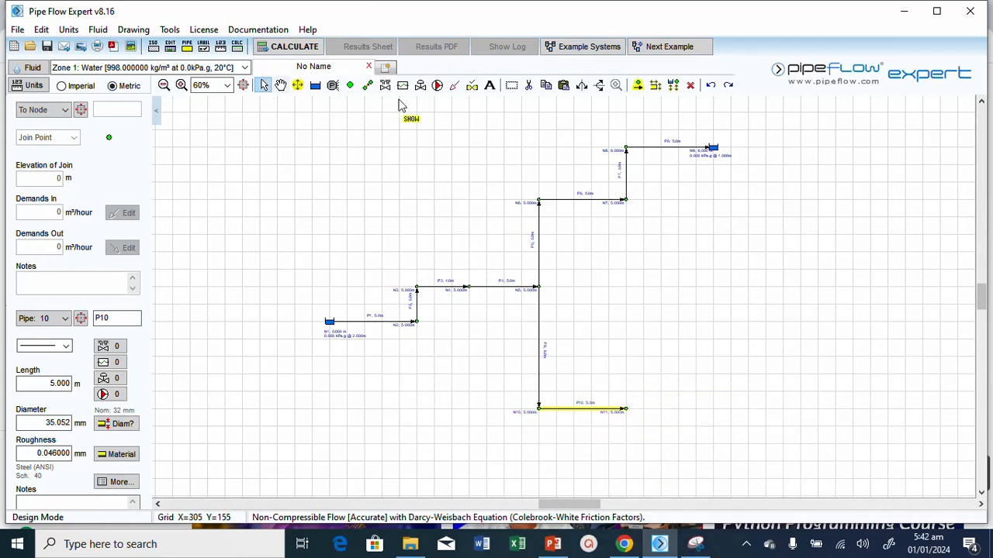
click(367, 87)
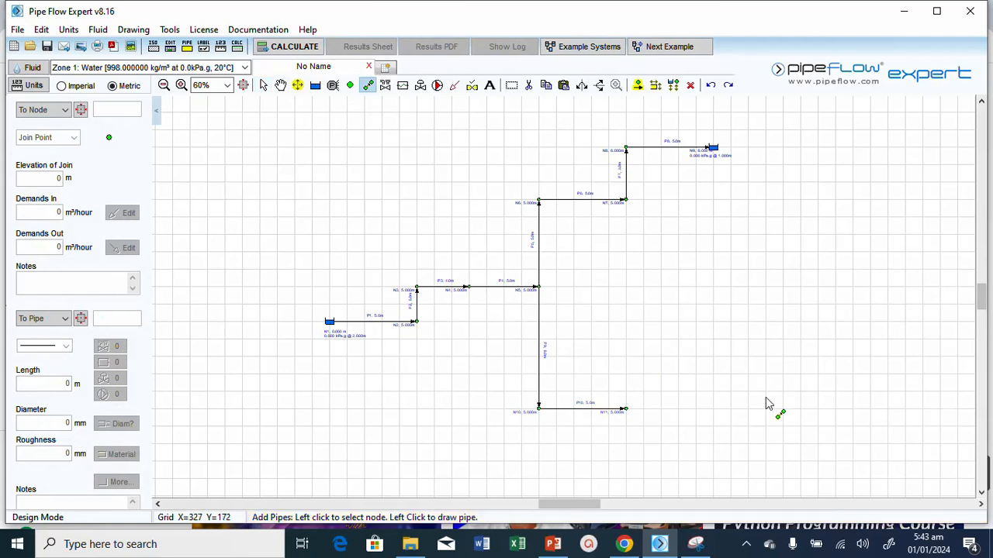
click(628, 413)
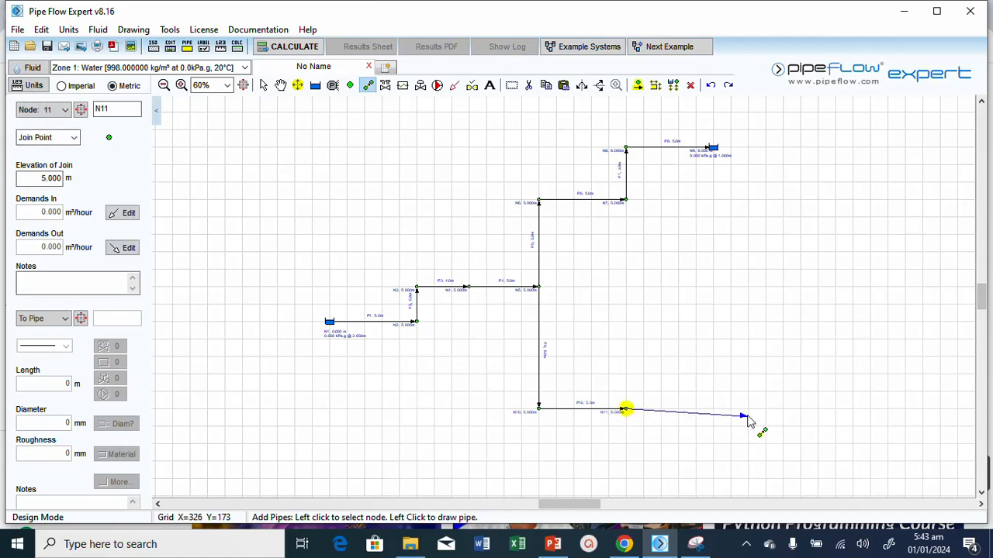
click(748, 411)
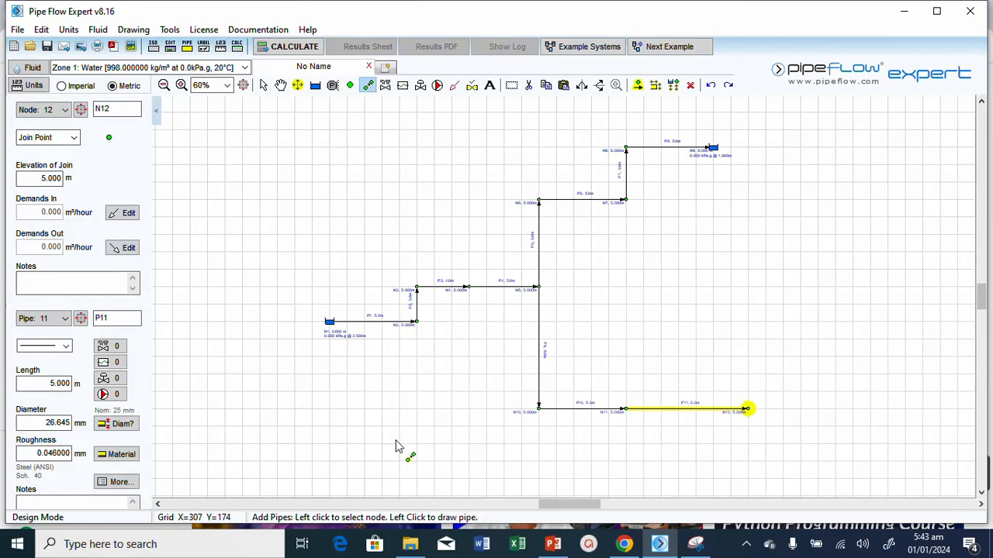
double_click(60, 382)
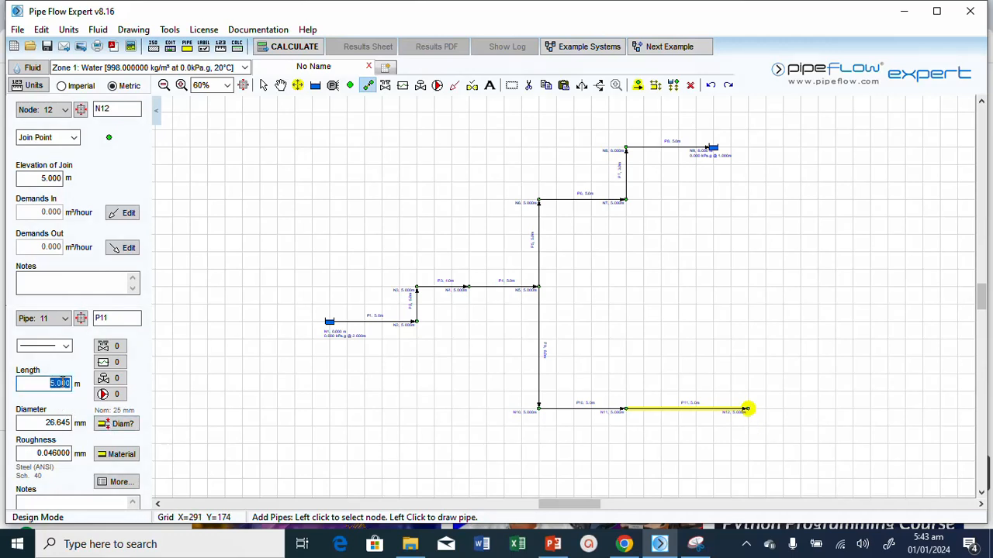
text(6)
Draw a pipe about four grid squares upward from N12 and set its length to 3 m
click(747, 411)
click(748, 341)
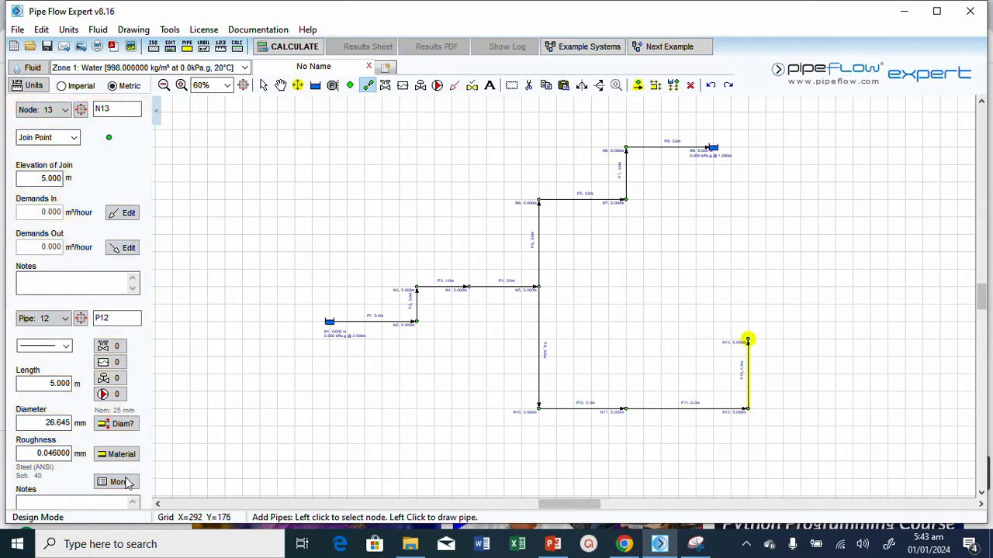
double_click(52, 383)
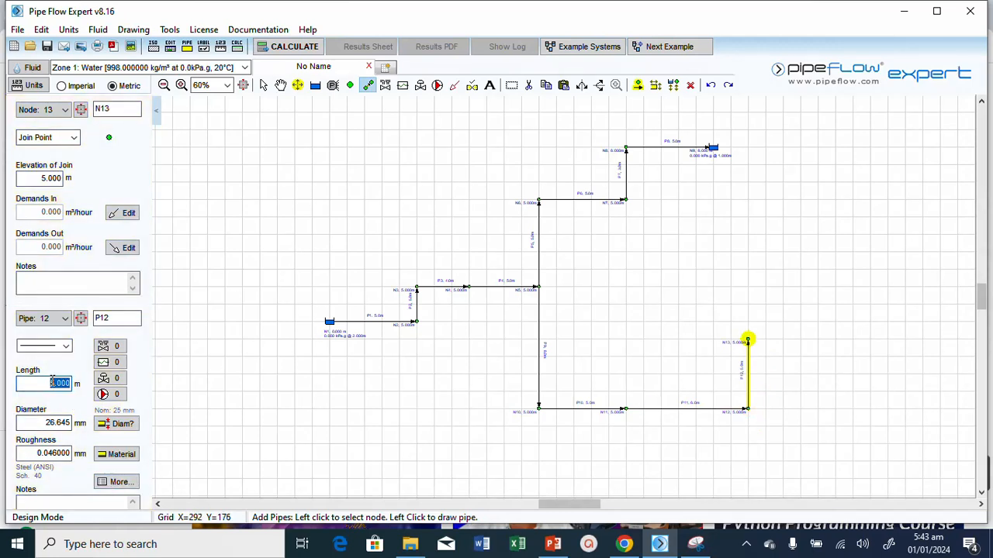
text(3)
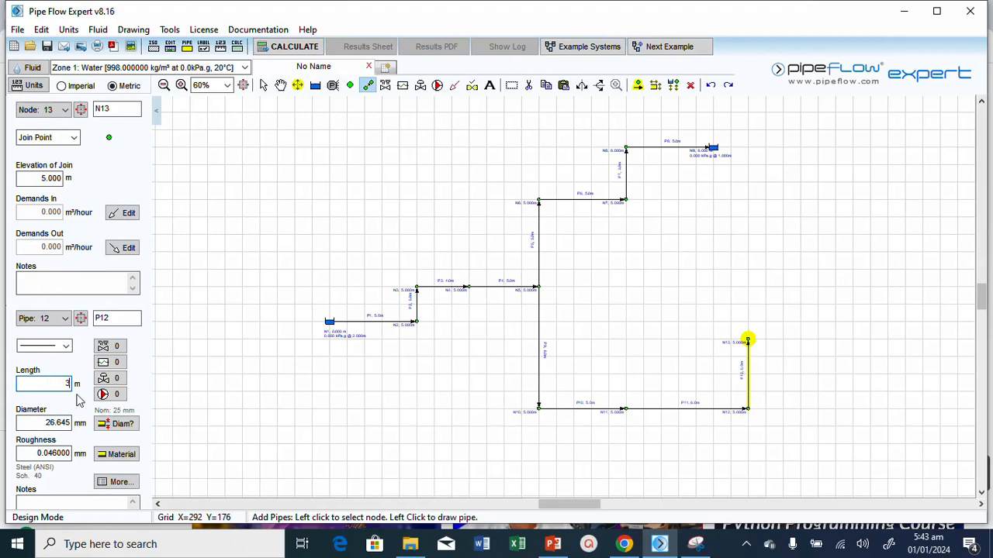
Draw a pipe about five grid squares rightward from N13 and set its length to 4 m
click(748, 342)
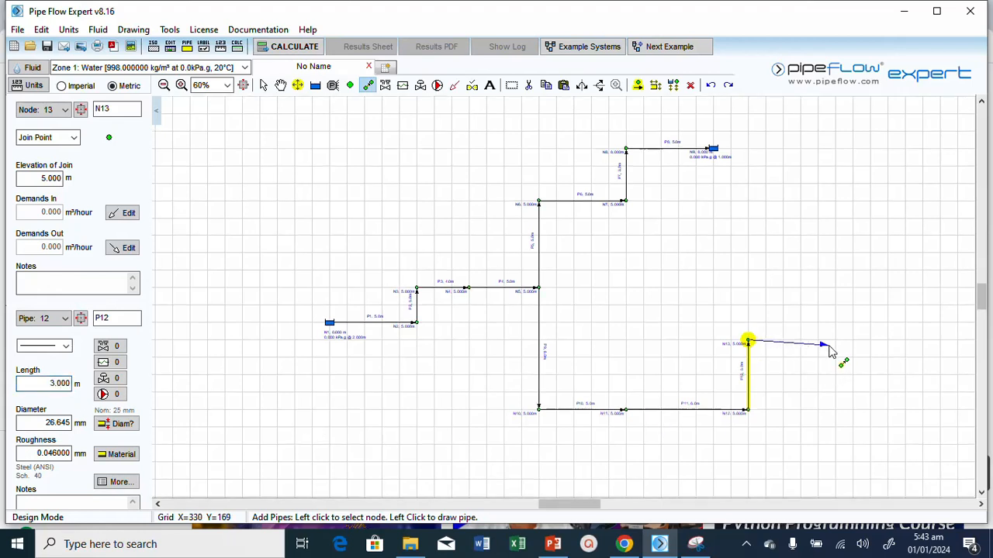
click(835, 340)
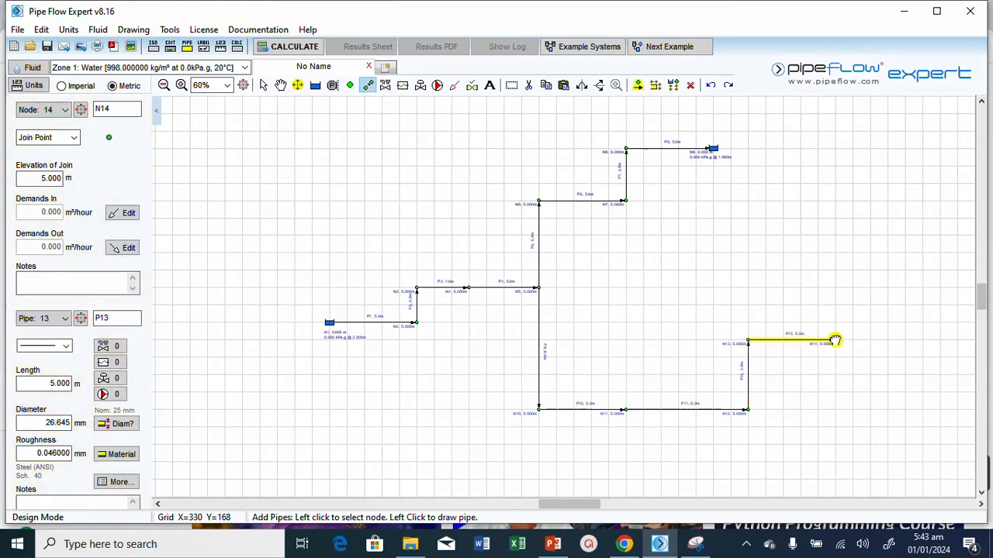
double_click(70, 383)
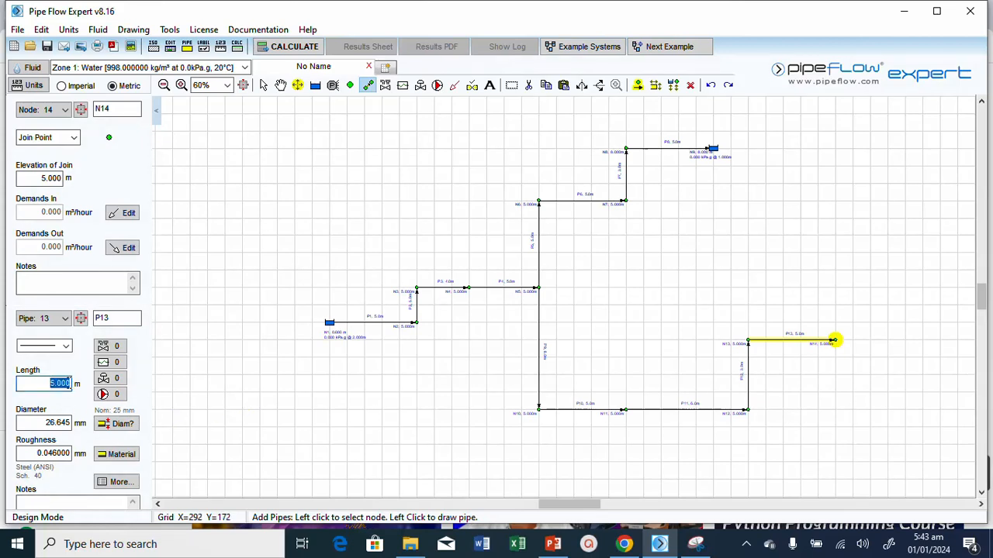
text(4)
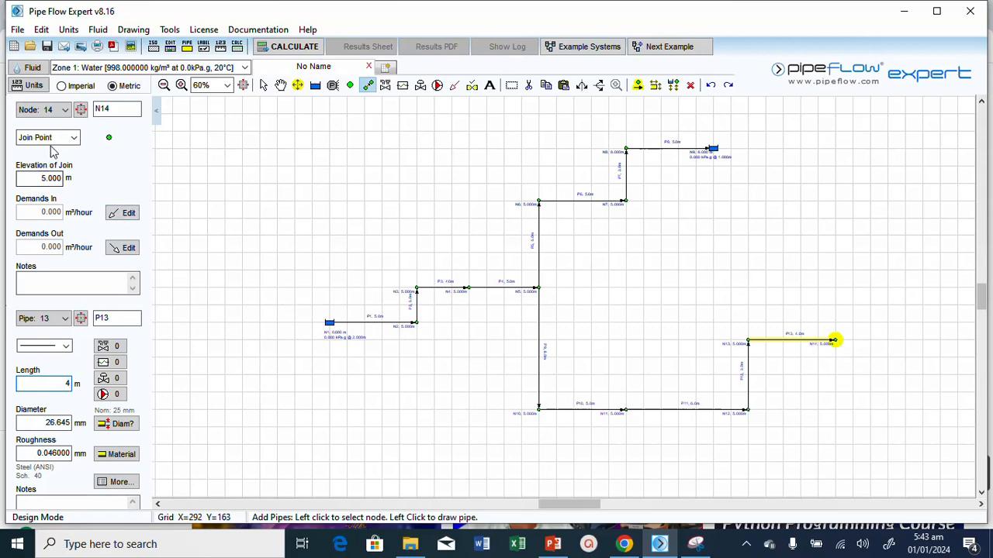
Change node N14 to a tank with a liquid level of 1 m and an elevation of 7 m
click(77, 139)
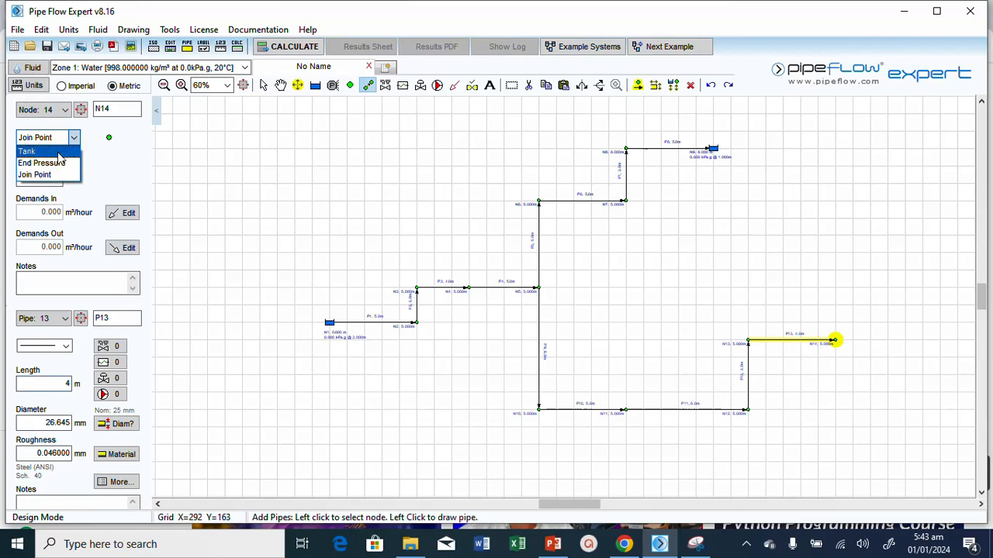
click(60, 152)
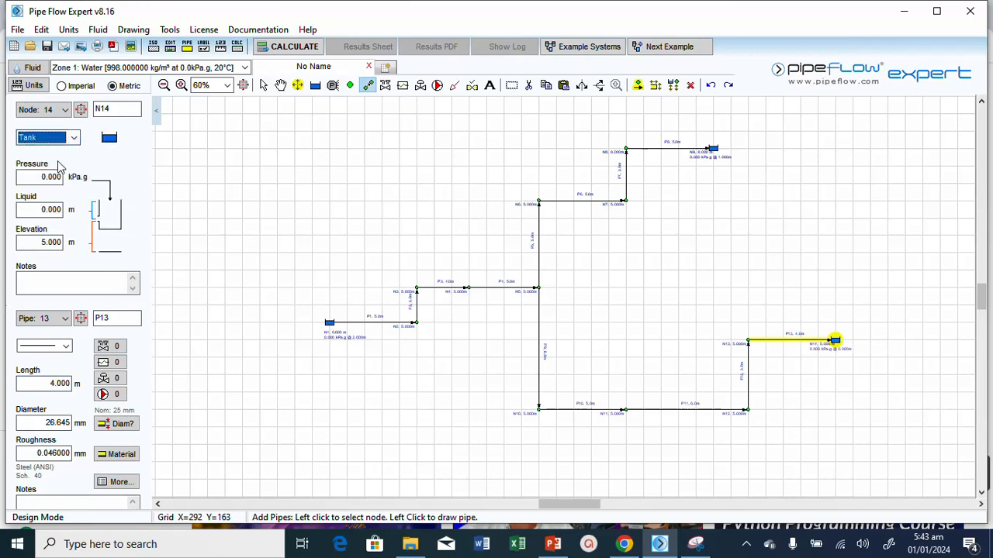
double_click(49, 209)
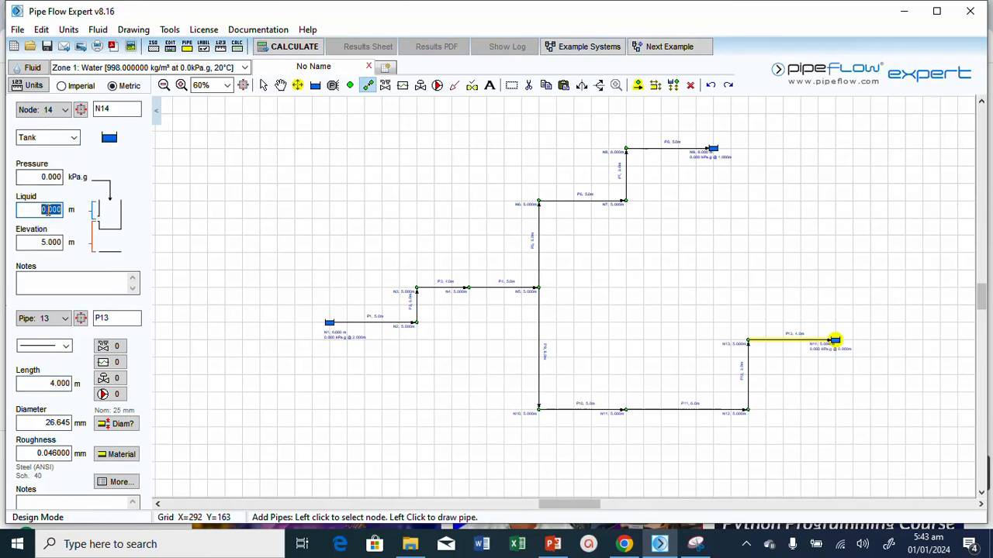
text(1)
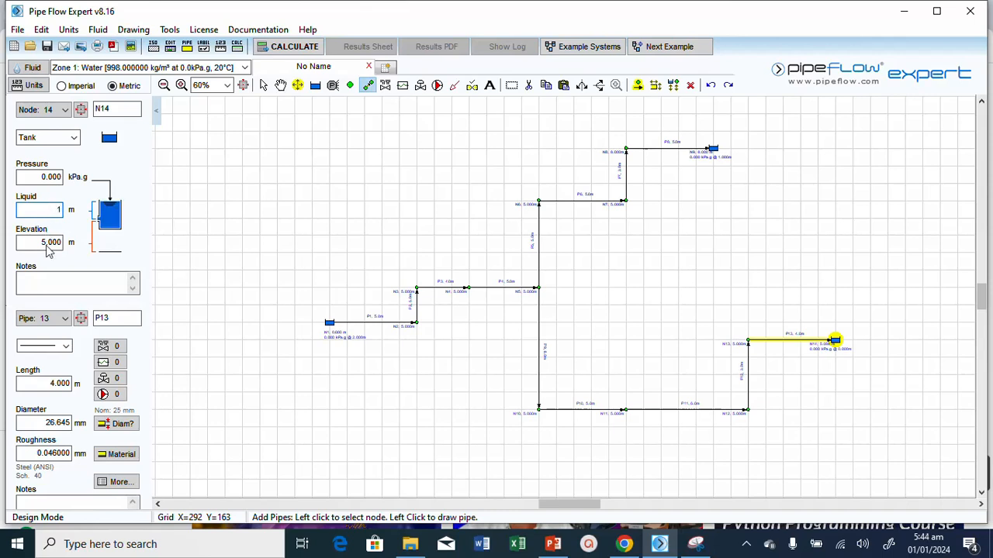
double_click(52, 242)
text(7)
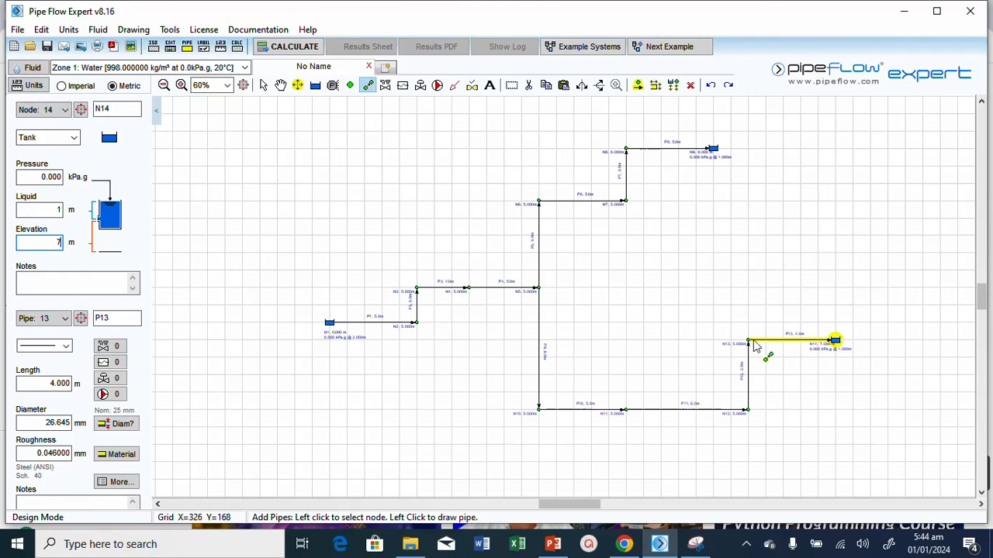
Set the elevation of join point N13 to 7 m
click(263, 85)
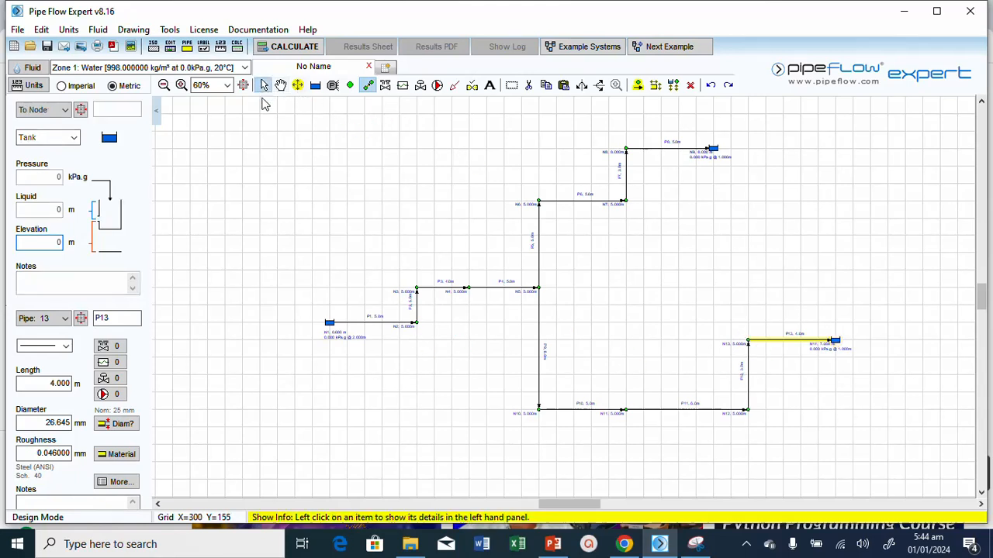
click(749, 347)
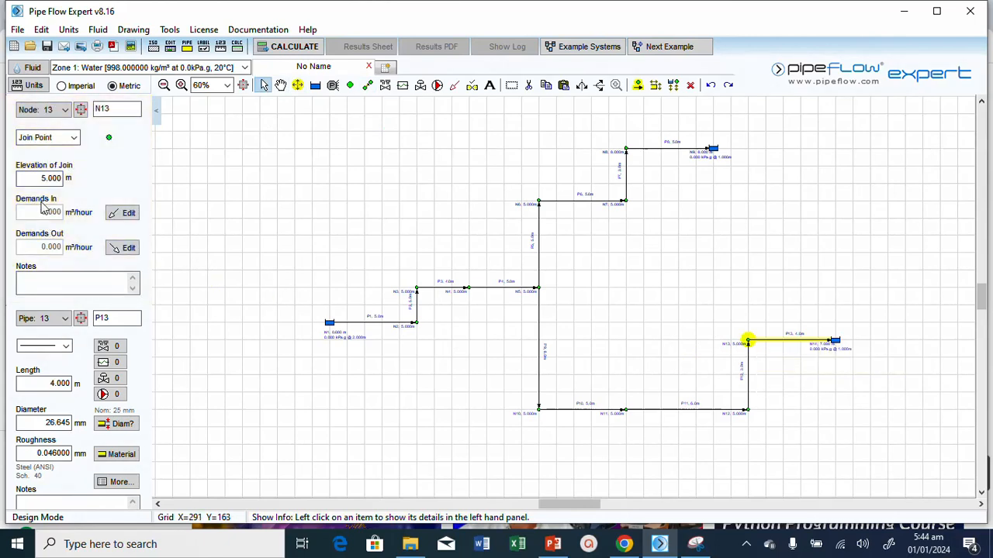
double_click(50, 178)
text(7)
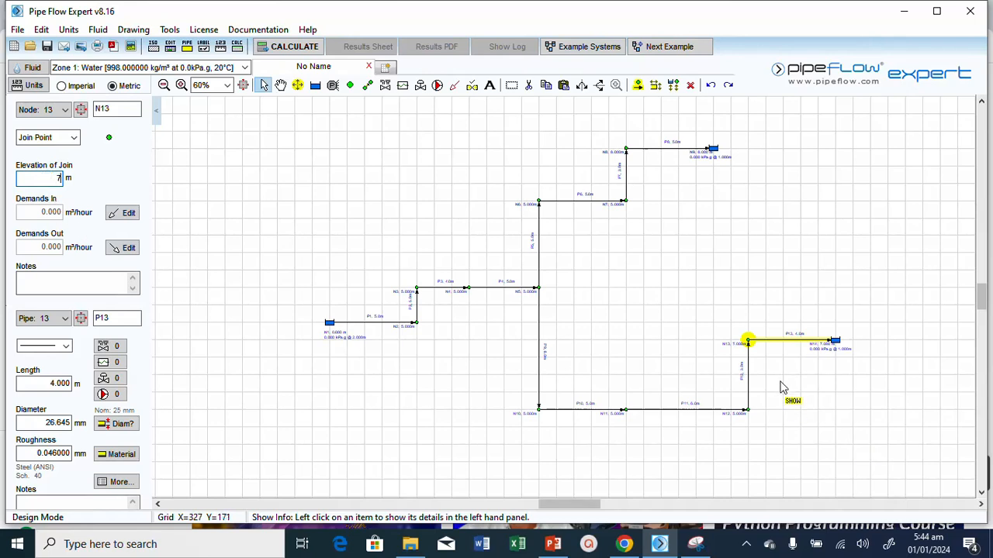
Draw a pipe about seven grid squares upward from N11, continued by another about six grid squares rightward
click(368, 85)
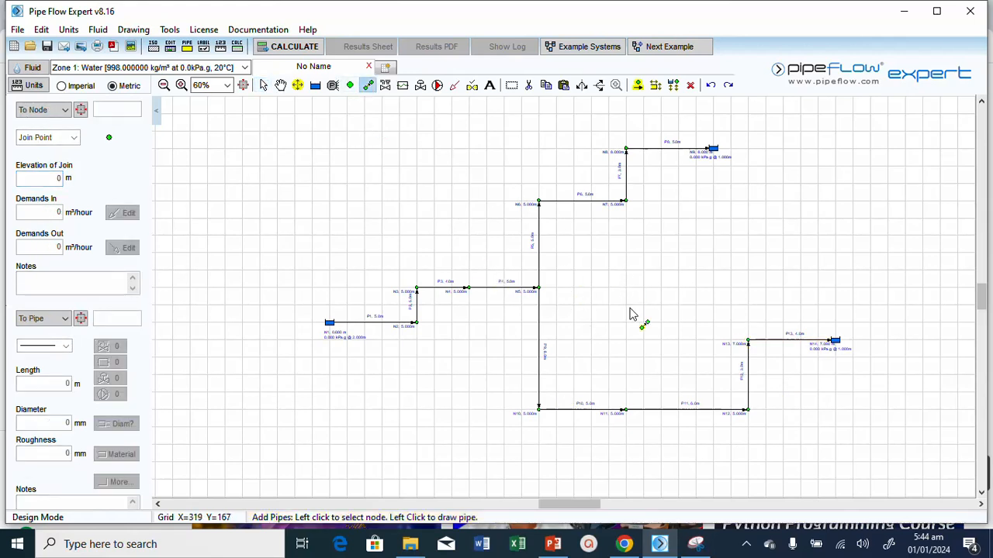
click(624, 410)
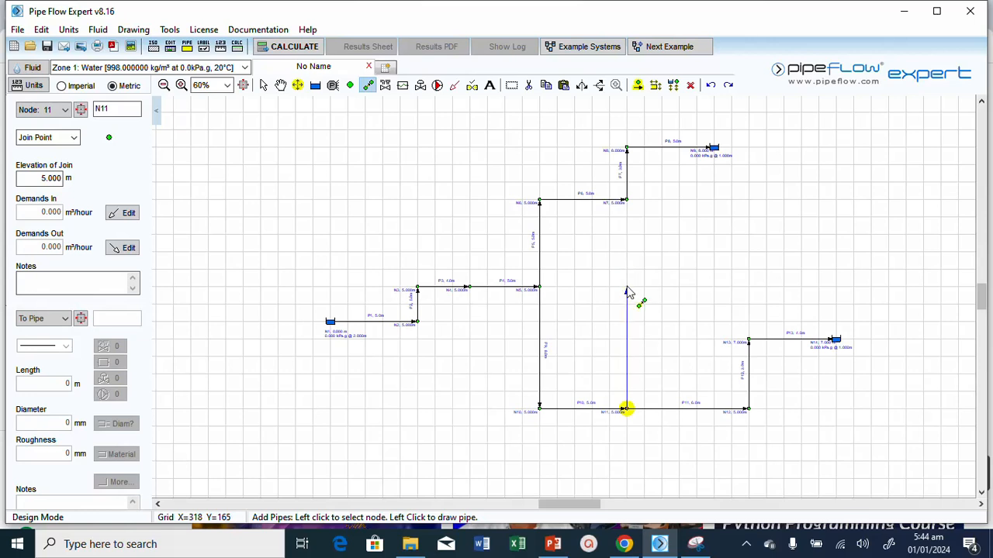
click(628, 292)
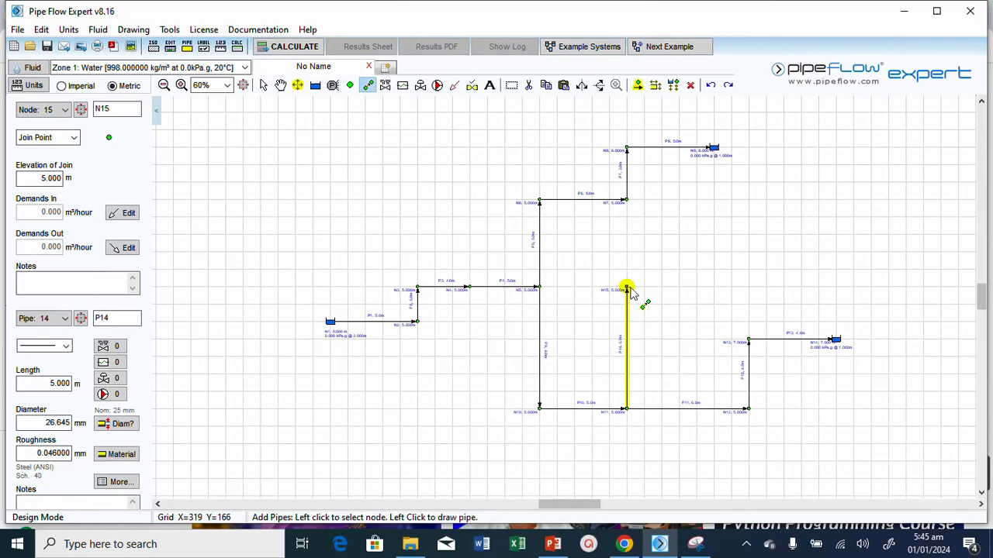
click(628, 288)
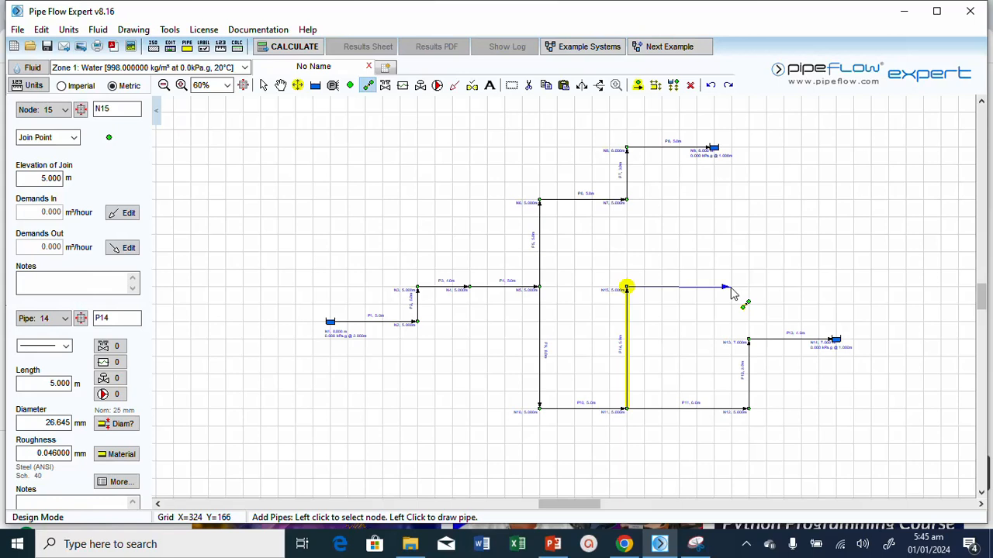
click(729, 288)
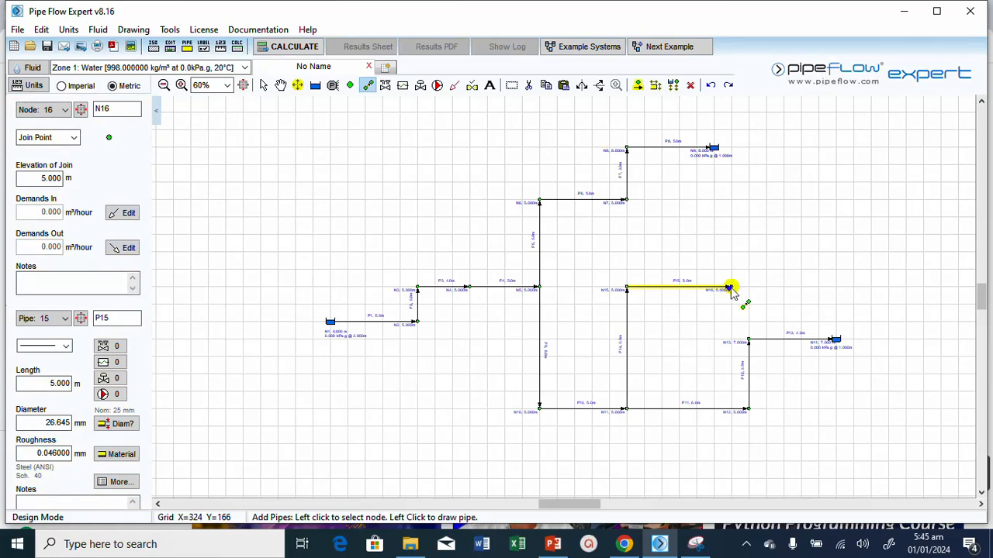
Draw a pipe about four grid squares upward from N16 and set its length to 3 m
click(731, 221)
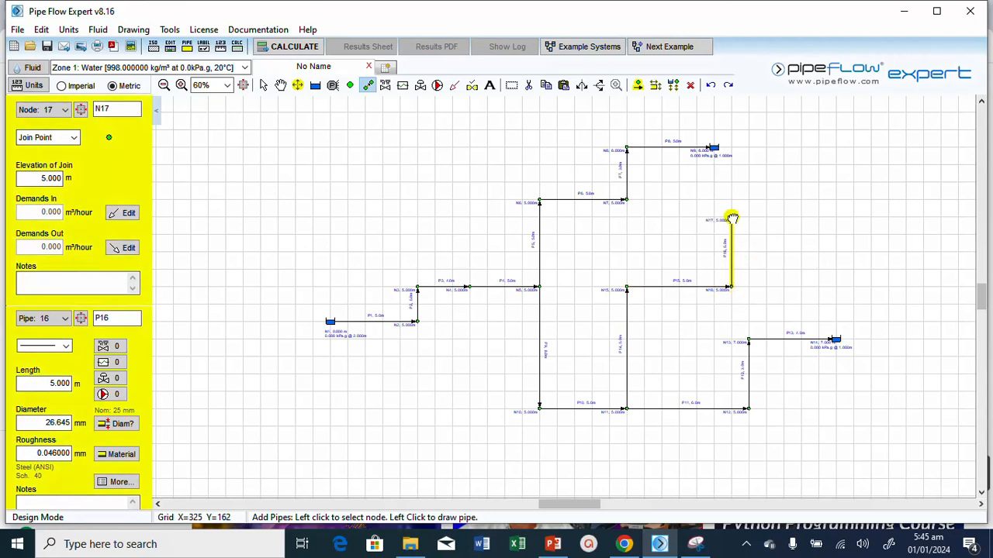
double_click(59, 383)
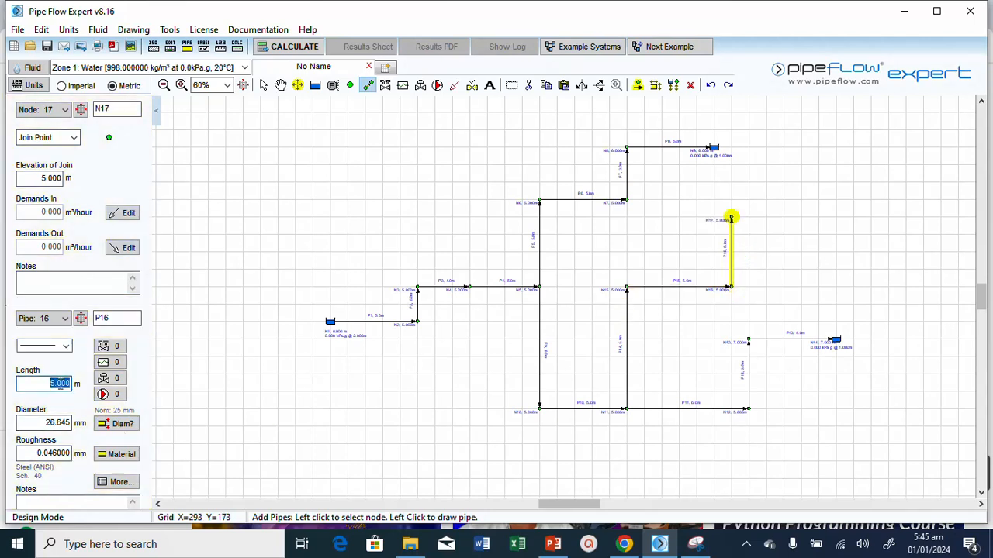
text(3)
Draw a pipe about five grid squares rightward from N17 and set its length to 4 m
click(731, 221)
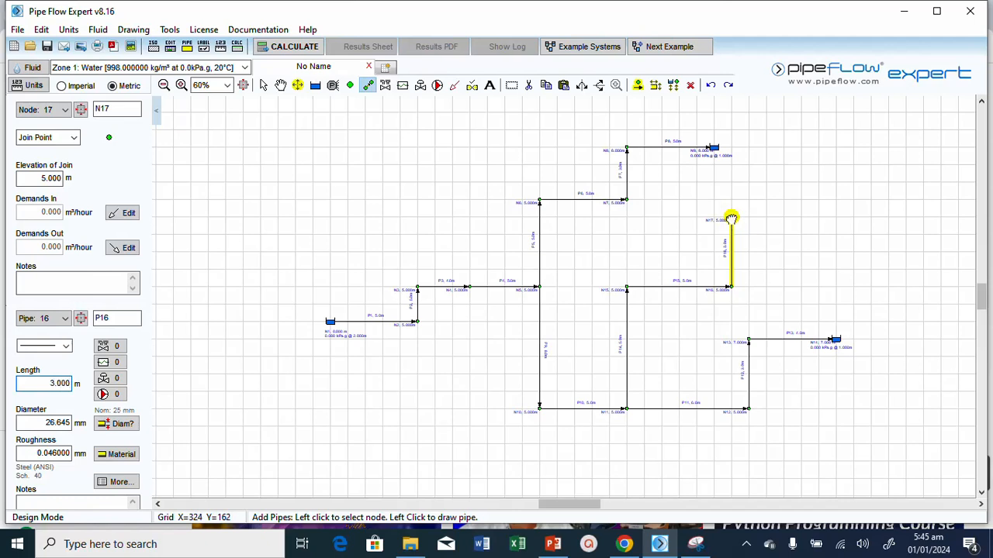
click(816, 220)
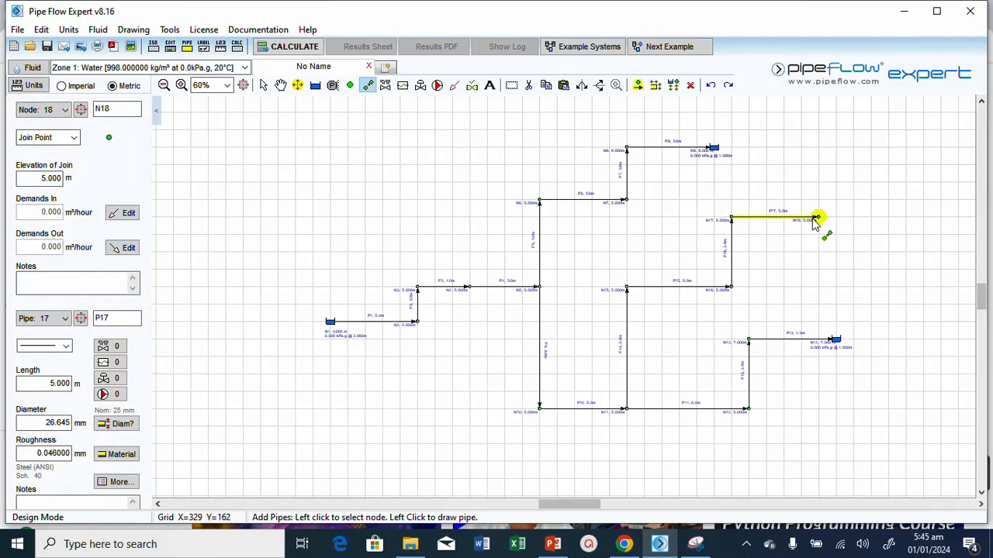
double_click(60, 384)
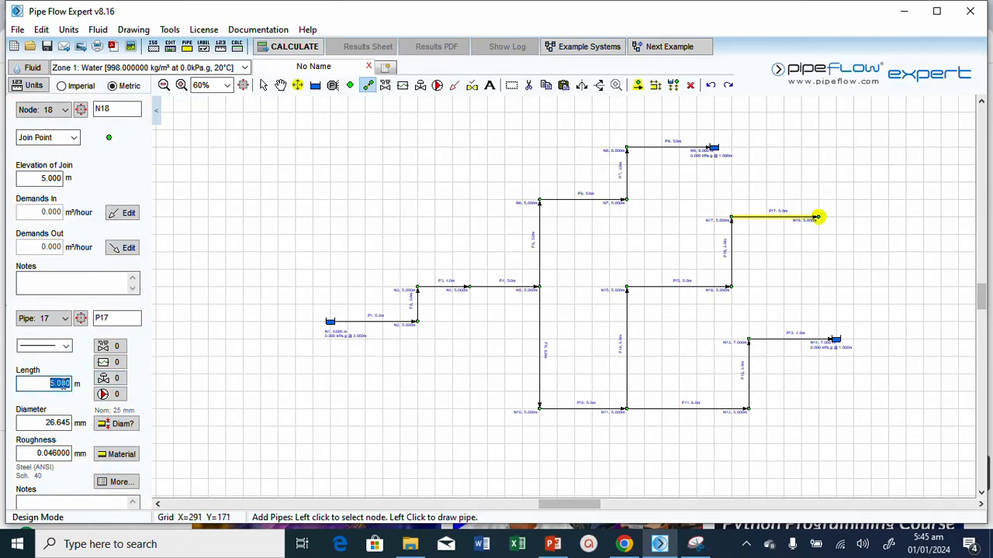
text(4)
Change node N18 to a tank with a liquid level of 1 m and an elevation of 7 m
click(52, 140)
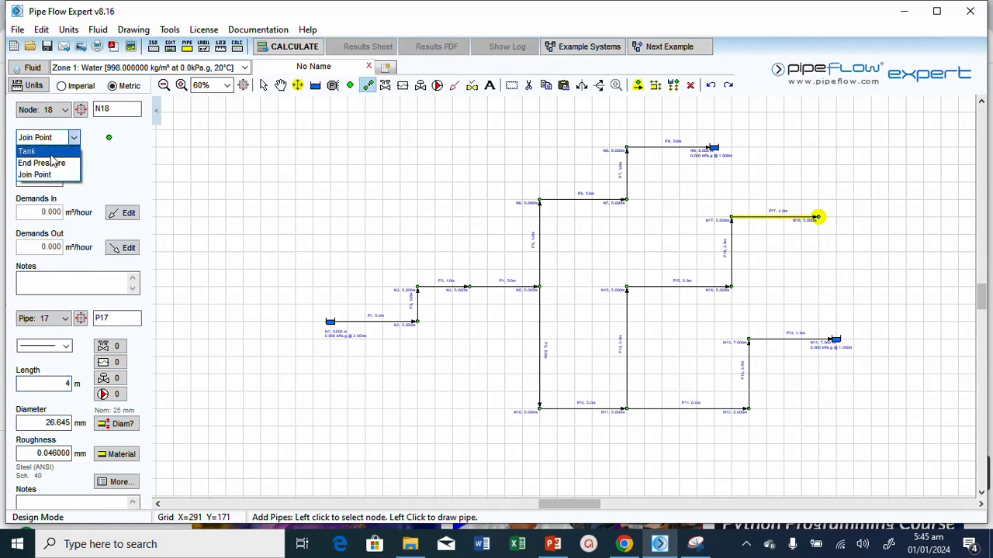
click(51, 151)
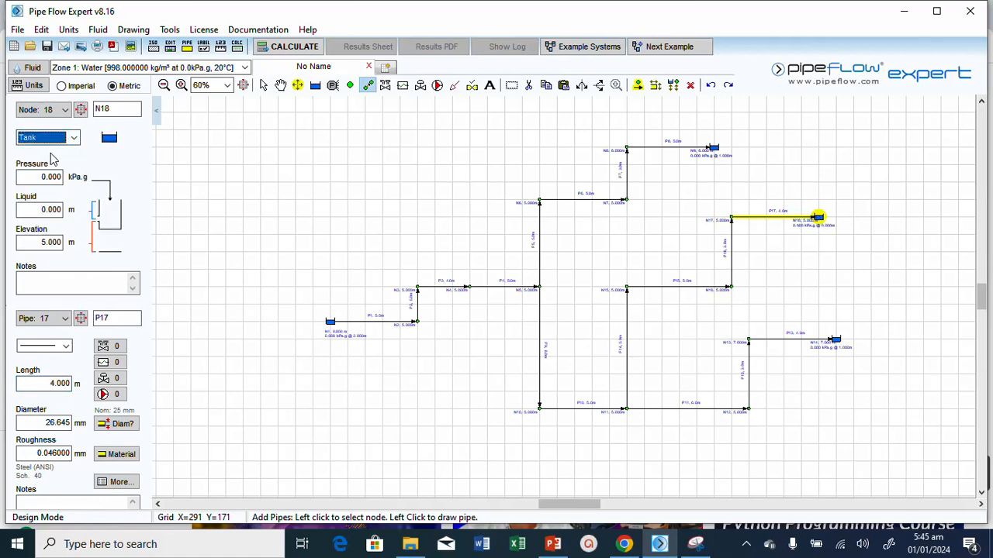
click(48, 211)
text(1)
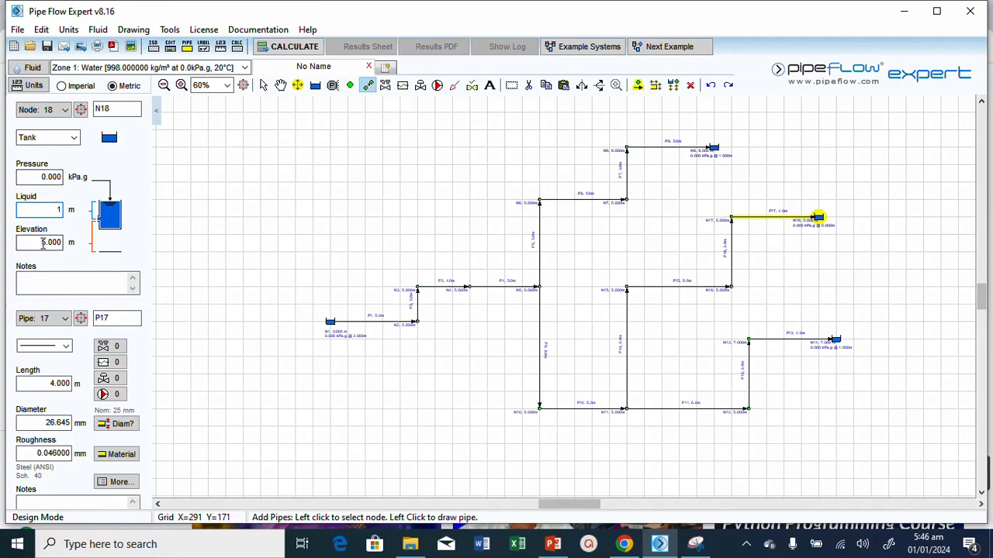
drag(61, 243, 43, 243)
text(7)
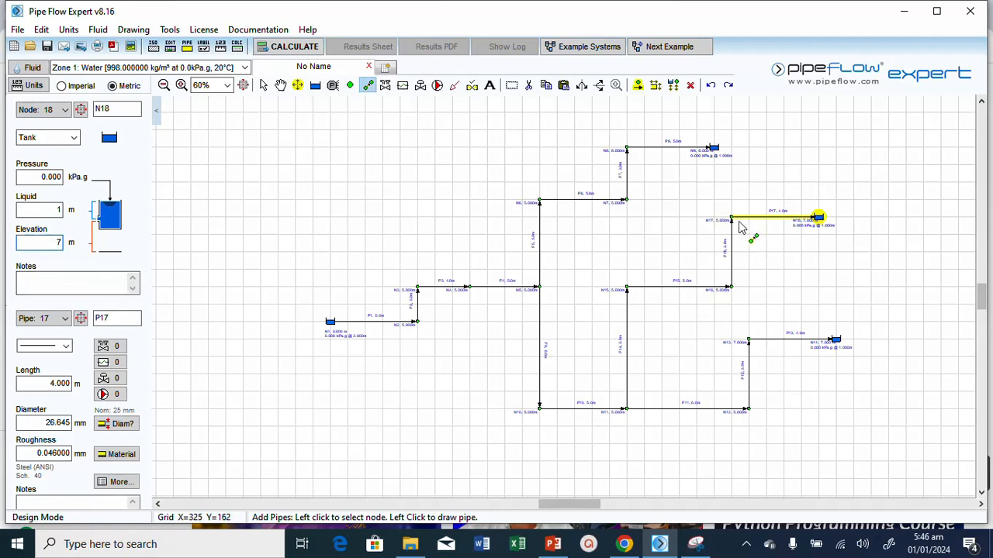
Set the elevation of join point N17 to 7 m
click(263, 84)
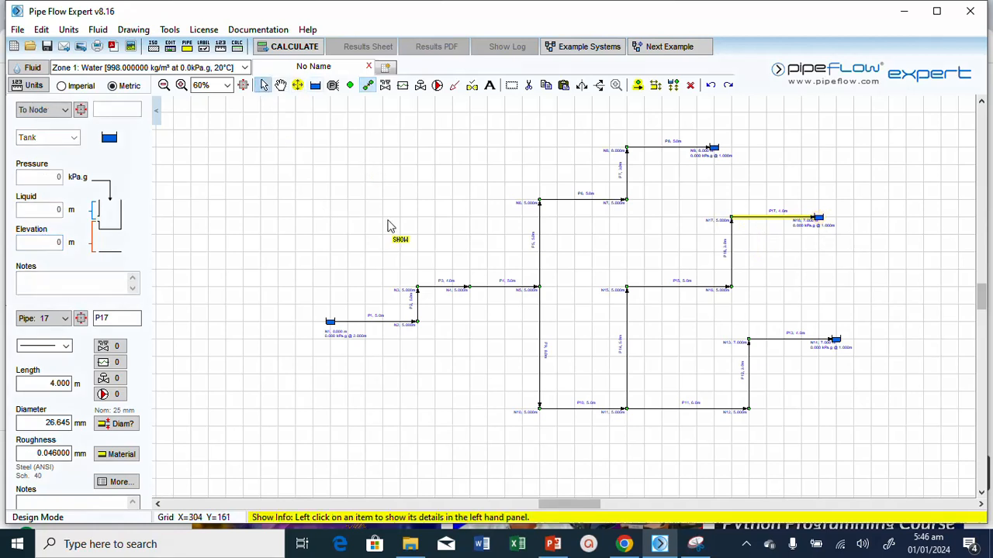
click(731, 220)
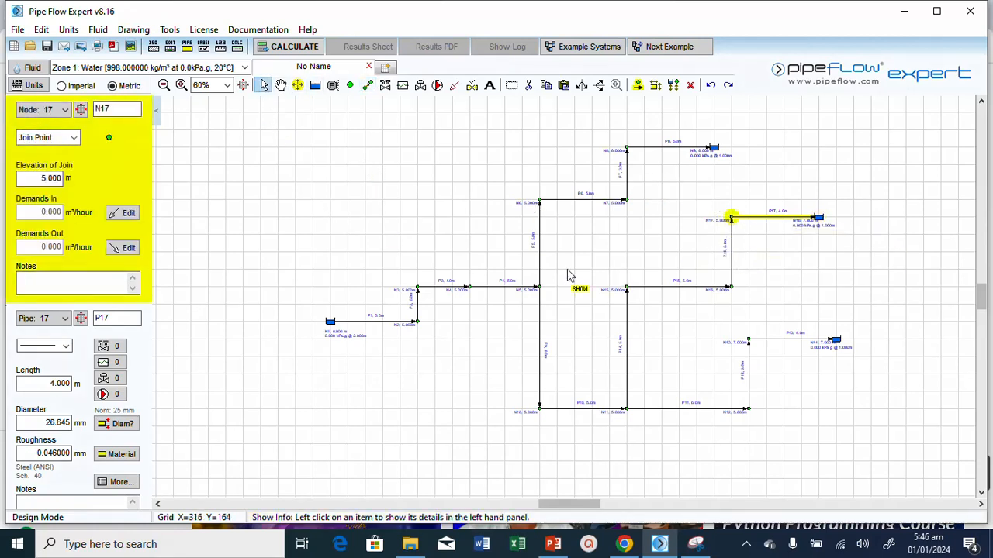
double_click(51, 175)
text(7)
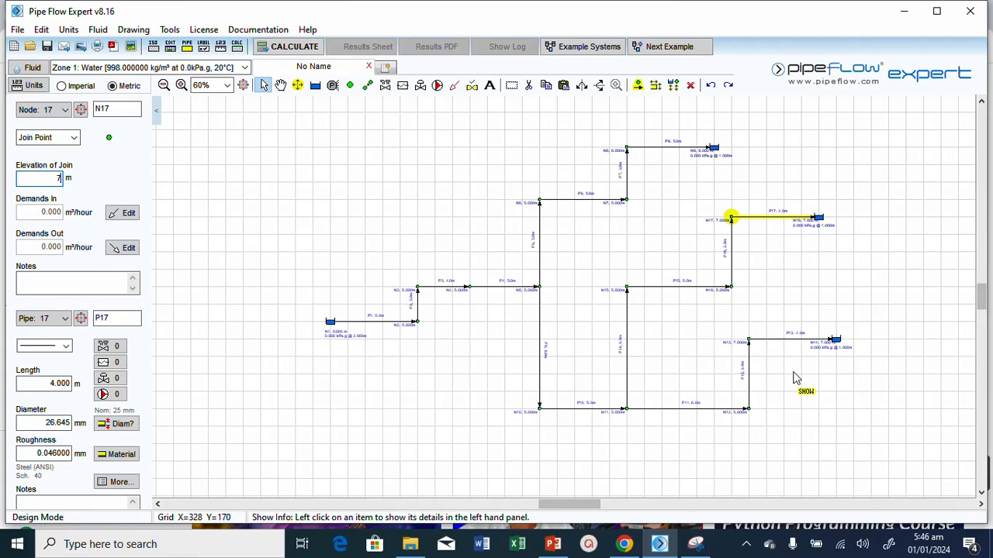
mouse_move(655, 155)
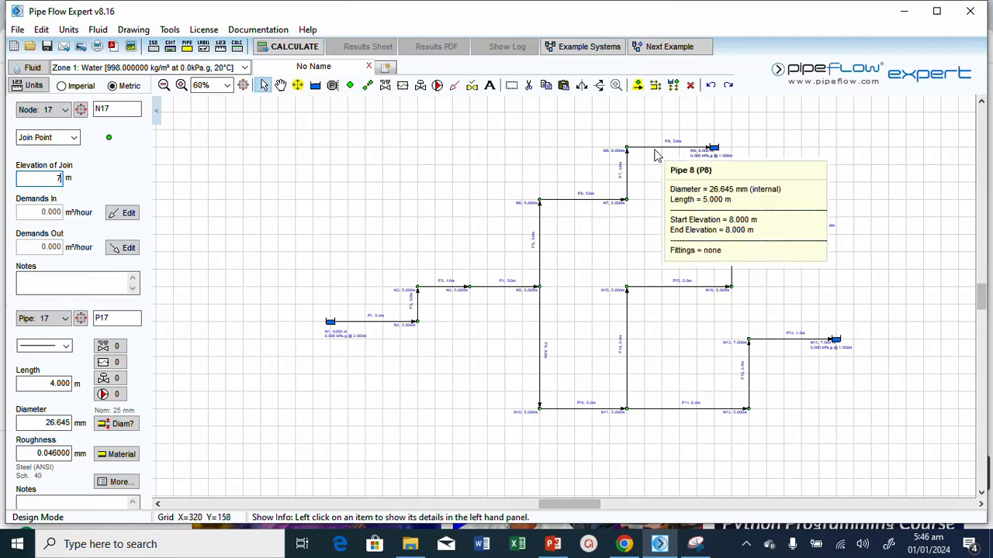
key(Return)
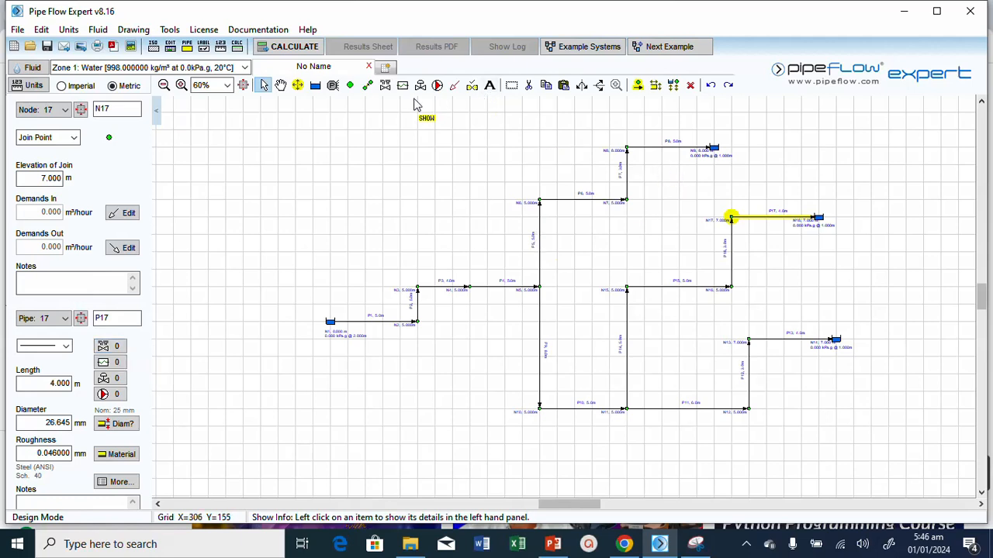
Add a 25 mm Standard Bend, Gate Valve and Pipe Exit to Container as fittings on pipe P8
click(386, 85)
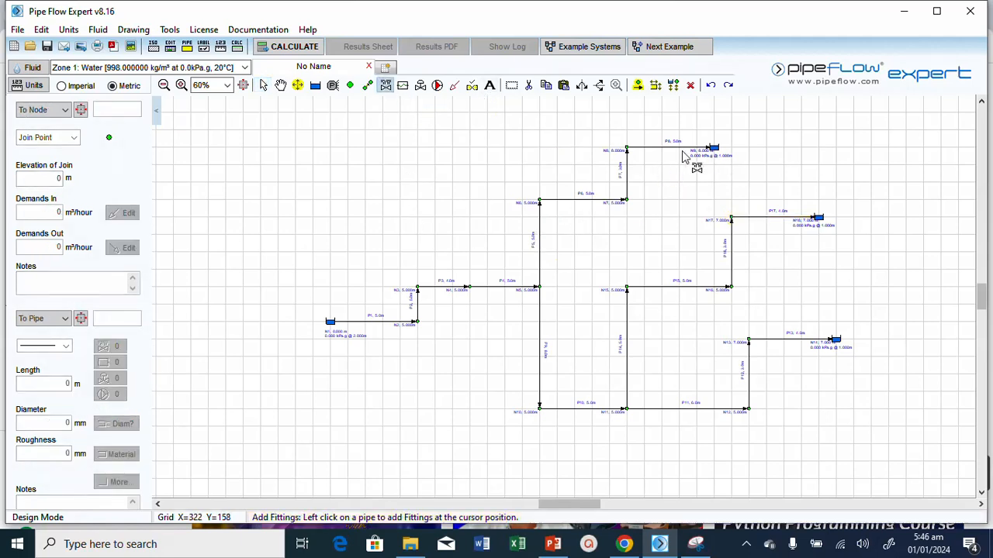
click(655, 149)
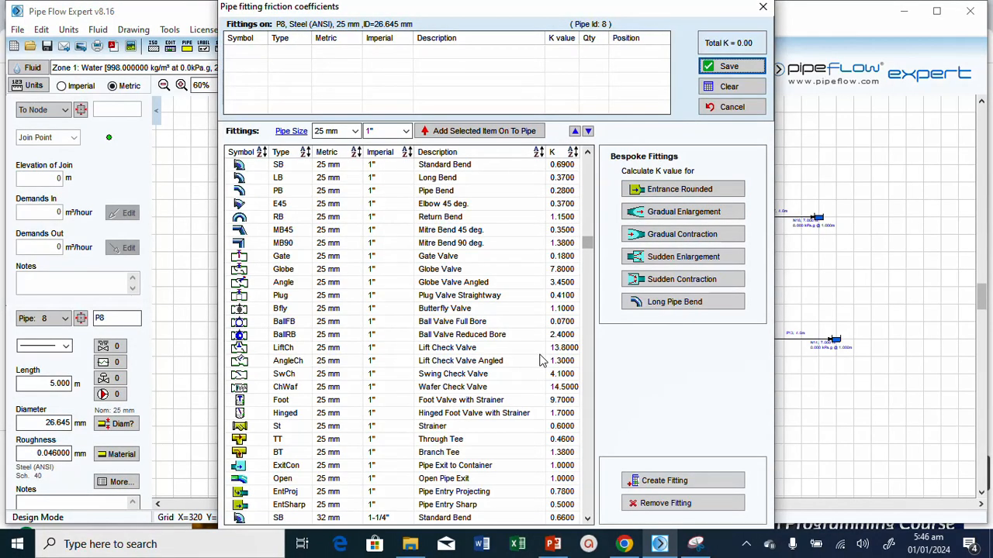
click(467, 166)
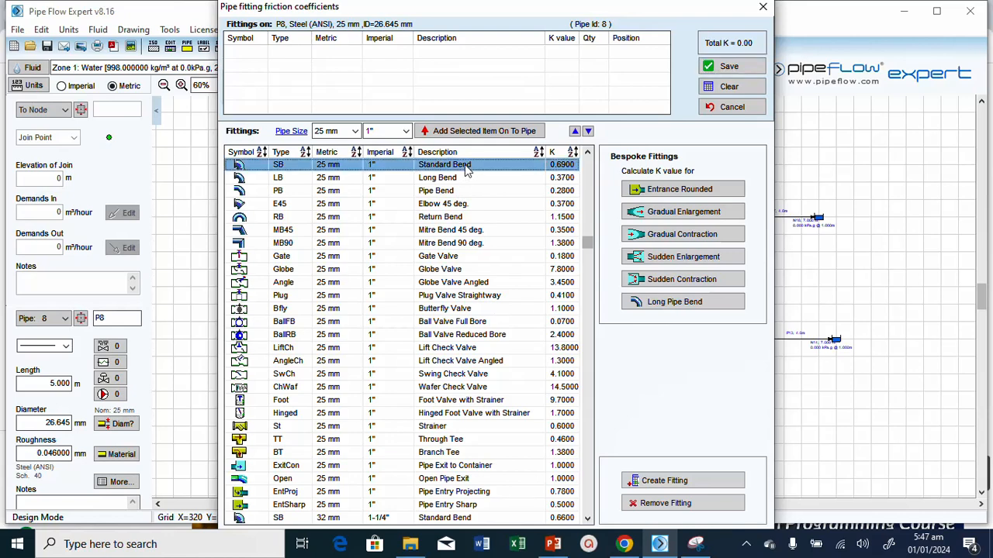
double_click(466, 166)
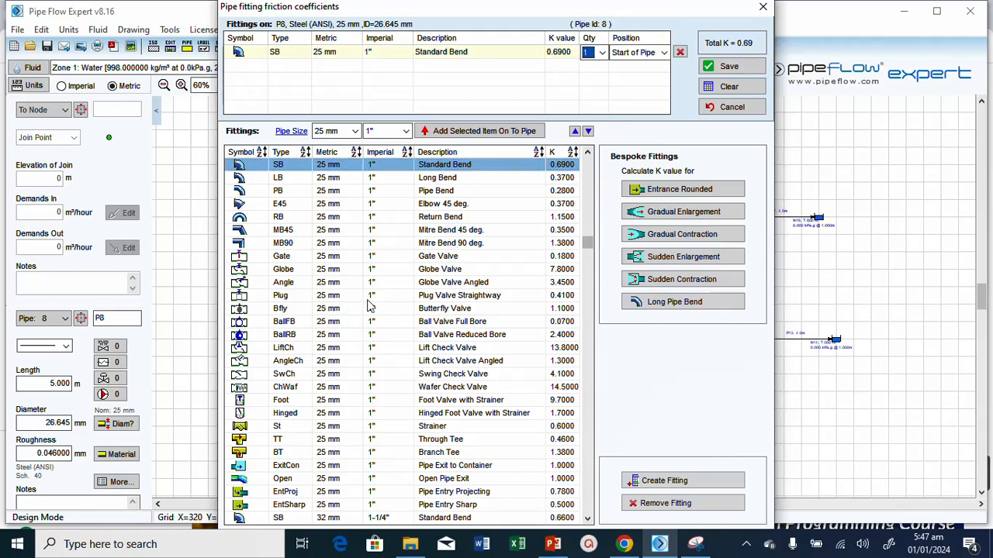
double_click(437, 258)
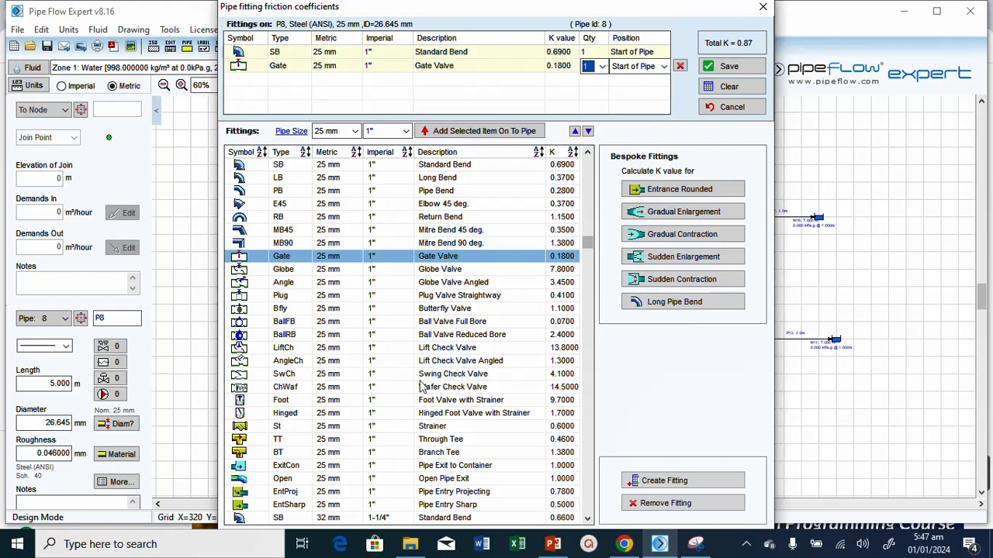
click(455, 468)
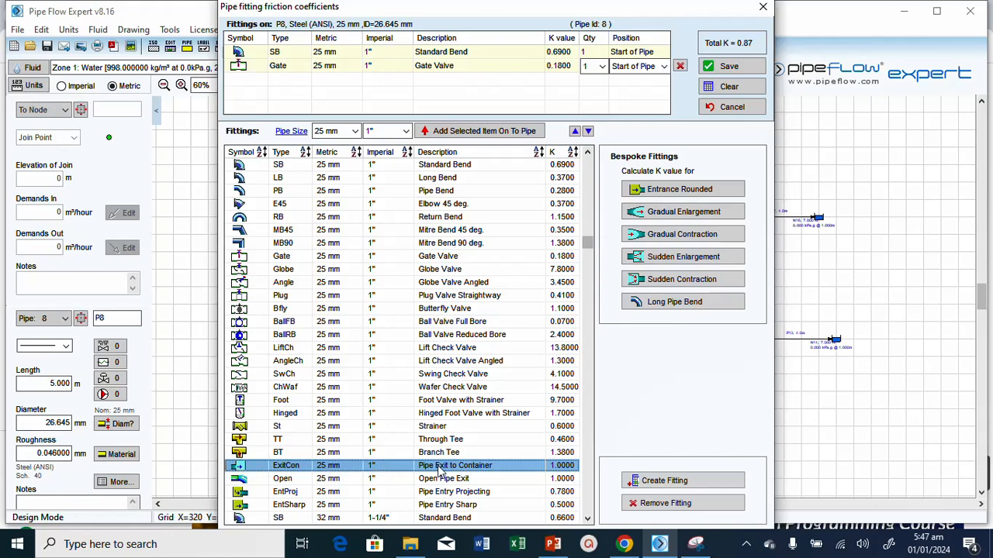
click(500, 140)
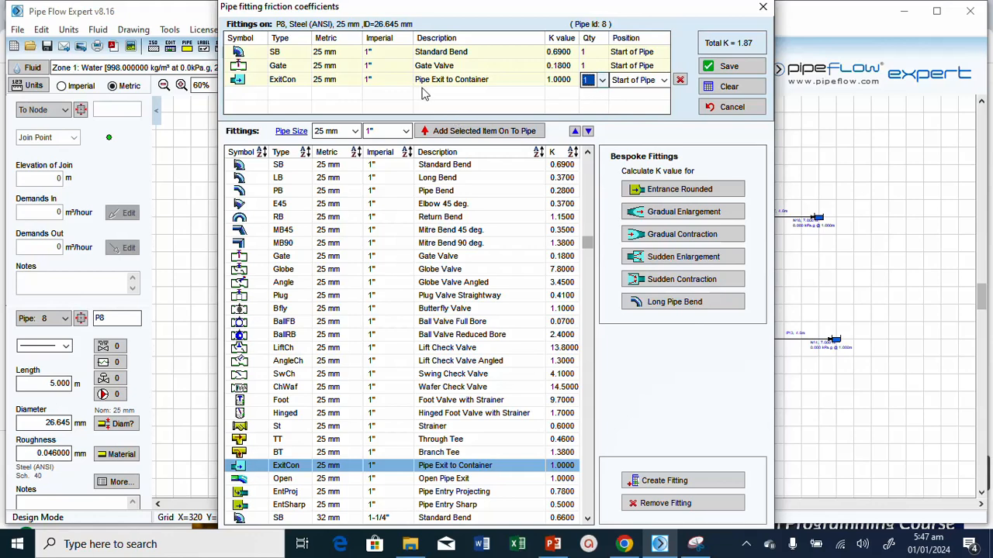
Position P8's Pipe Exit to Container and Gate Valve at End of Pipe and save the fittings
click(663, 80)
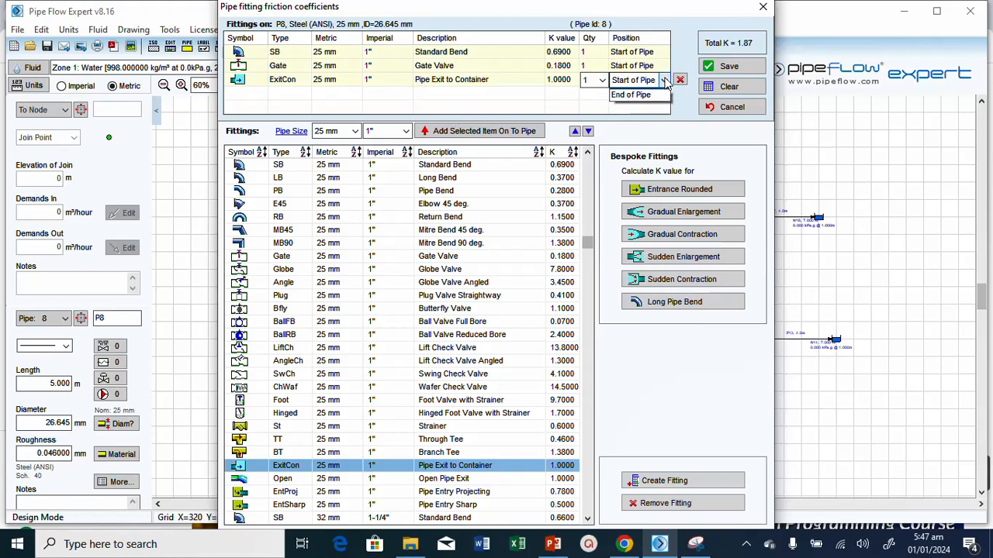
click(649, 107)
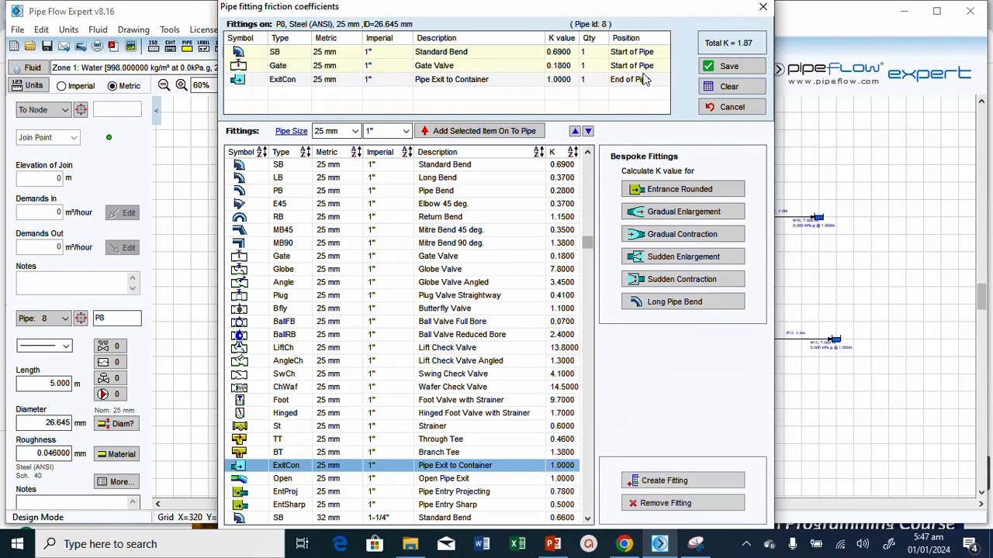
click(645, 66)
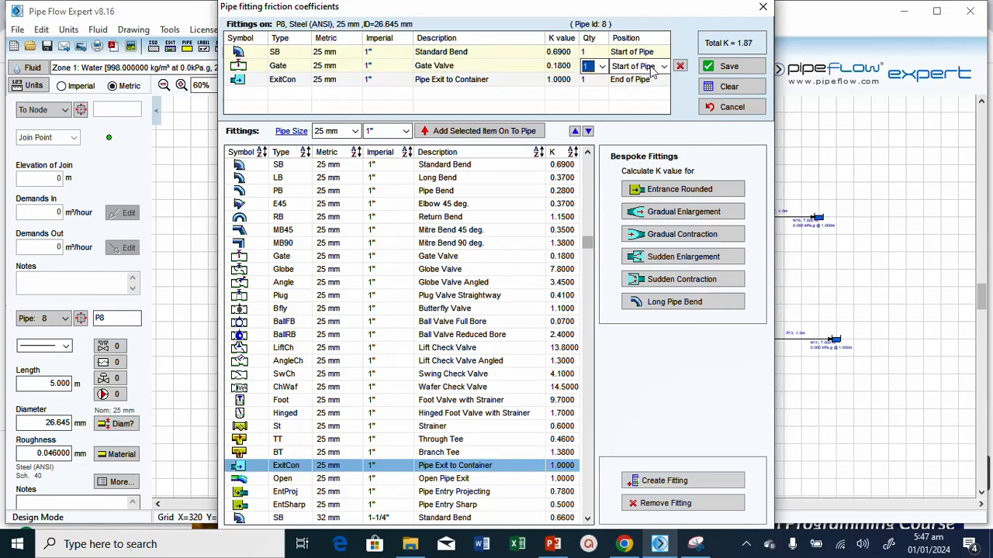
click(664, 67)
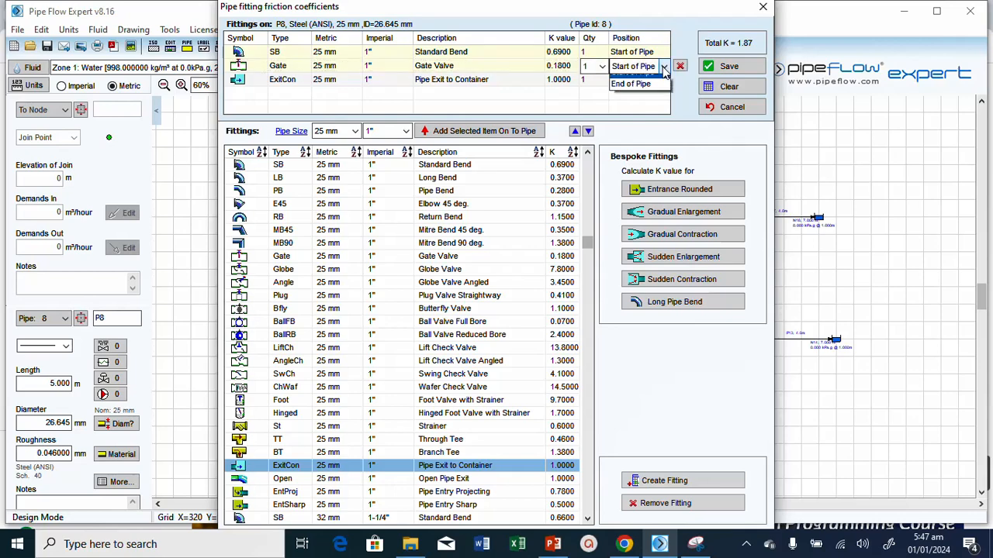
click(653, 93)
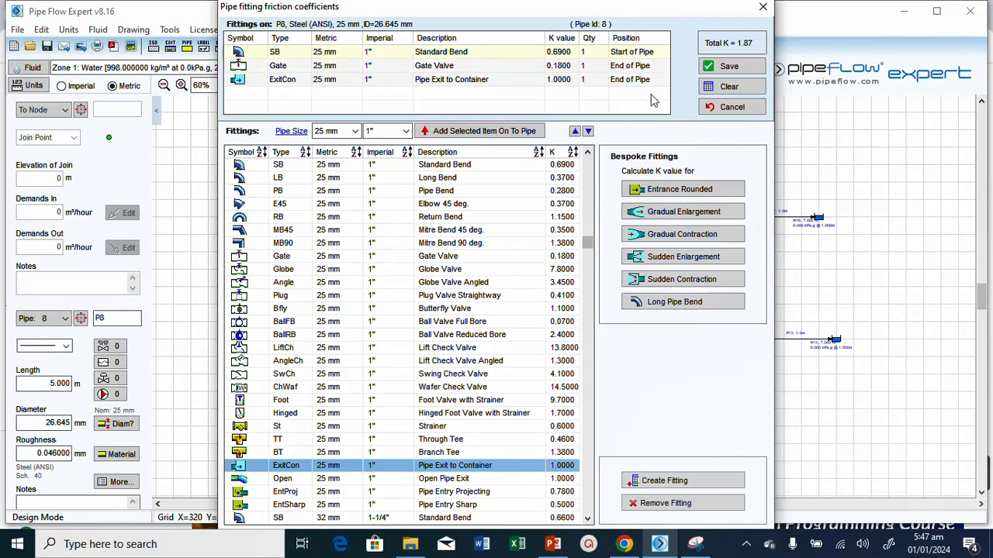
click(727, 68)
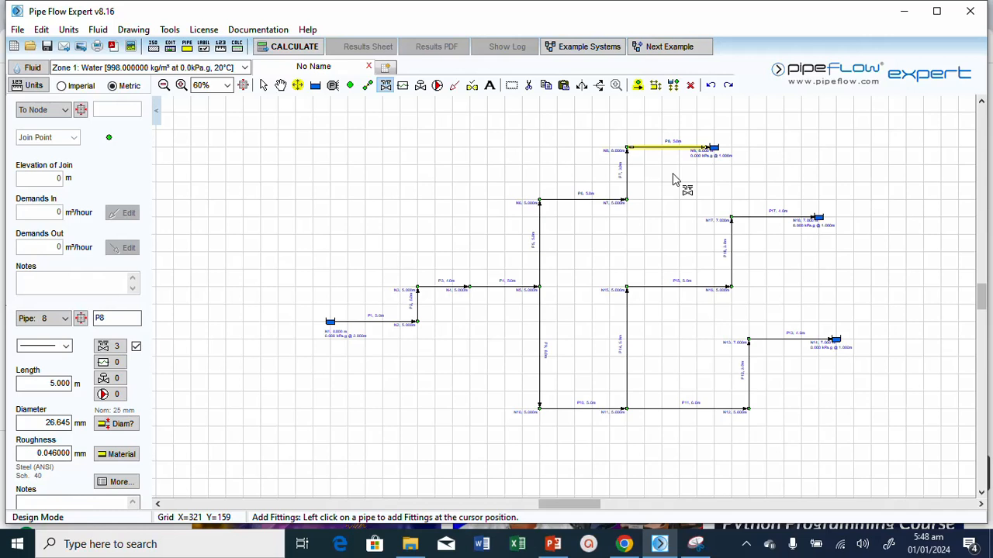
click(638, 86)
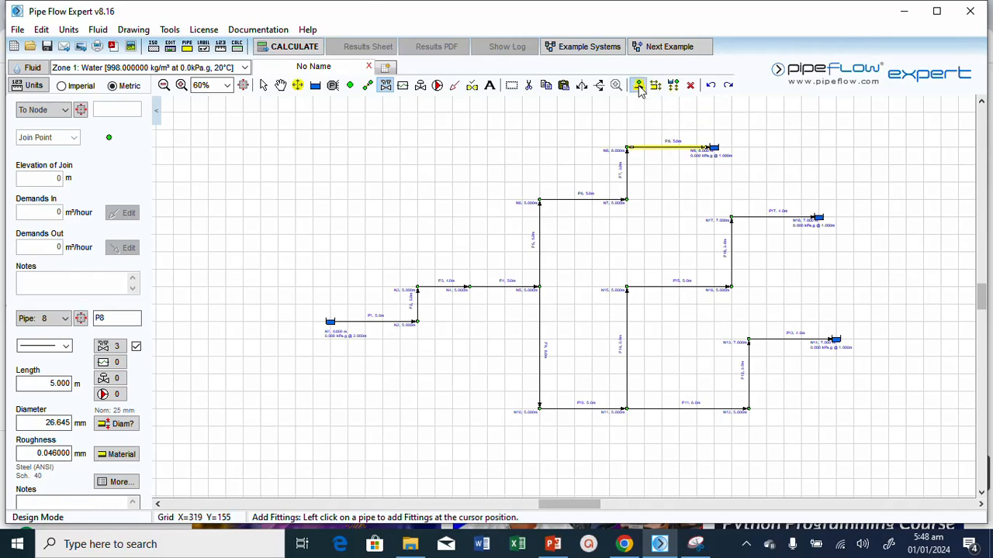
click(757, 223)
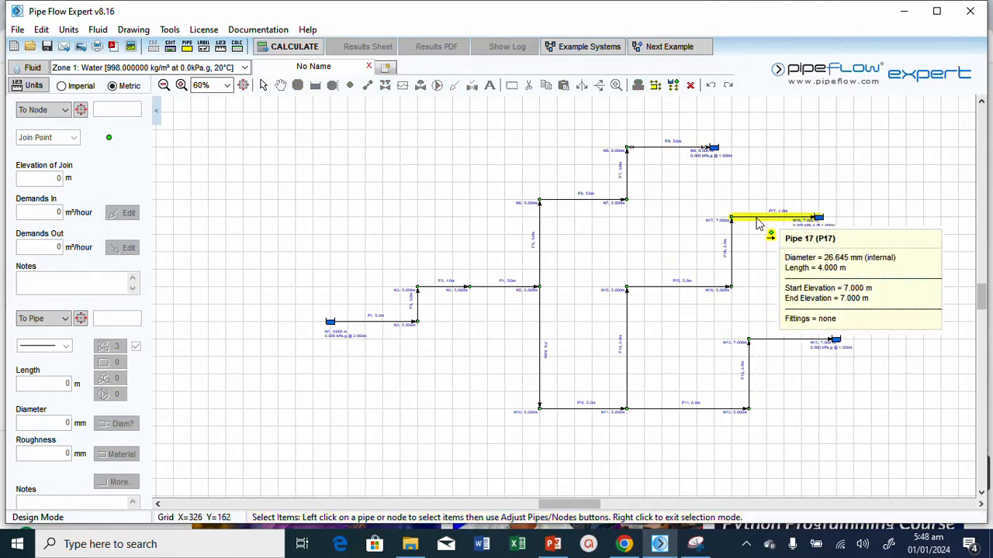
click(780, 342)
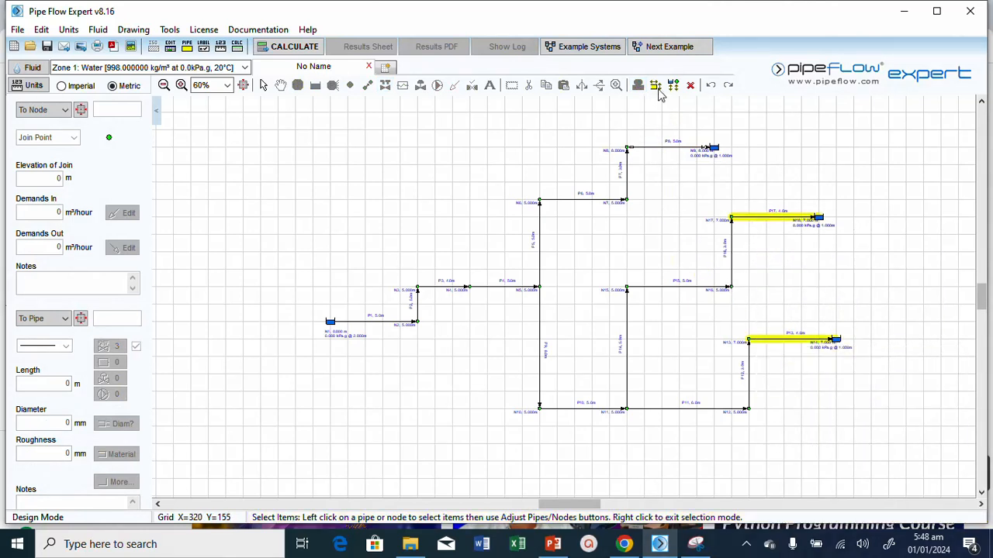
click(655, 85)
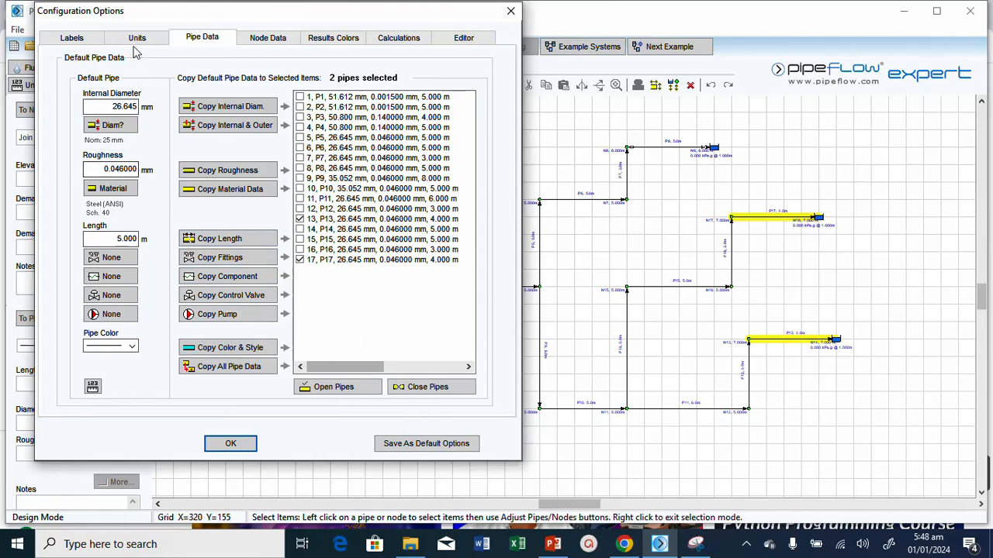
click(510, 11)
click(596, 303)
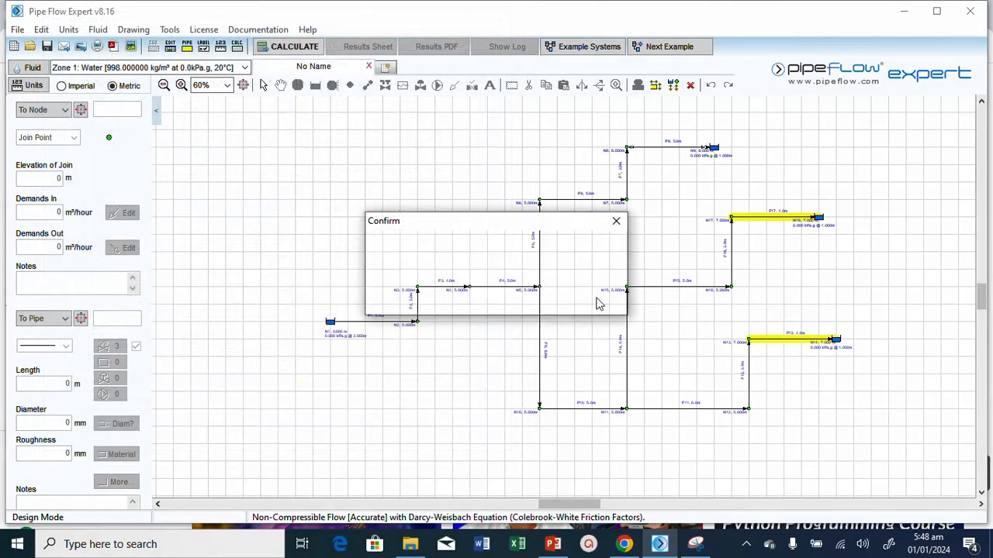
Set pipe P8's values, including its fittings, as the defaults for new pipes
click(682, 153)
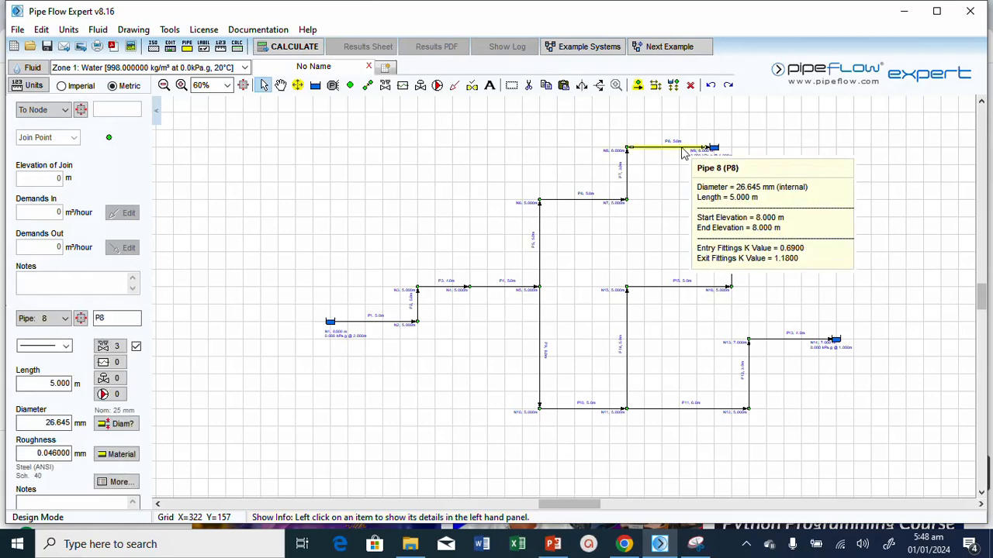
right_click(683, 153)
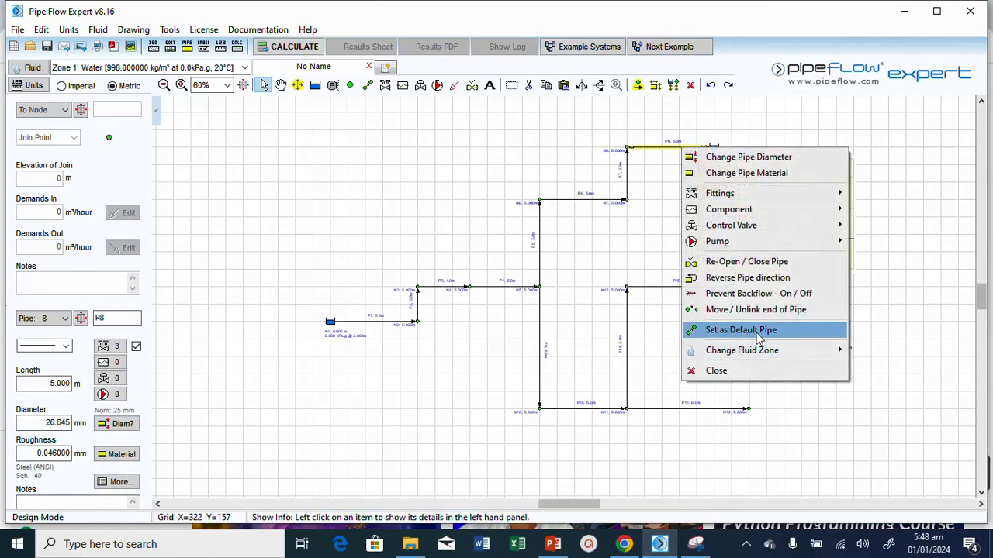
click(349, 418)
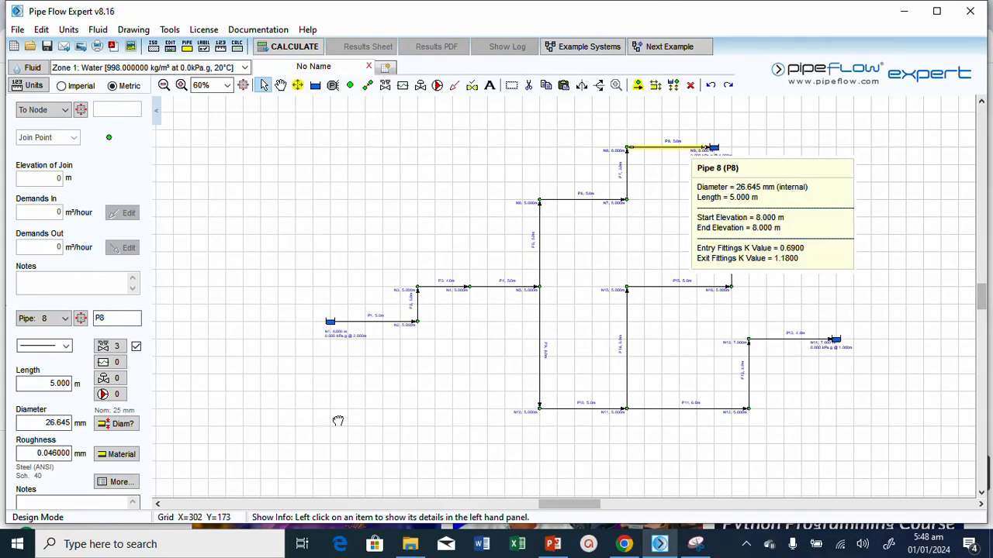
click(119, 483)
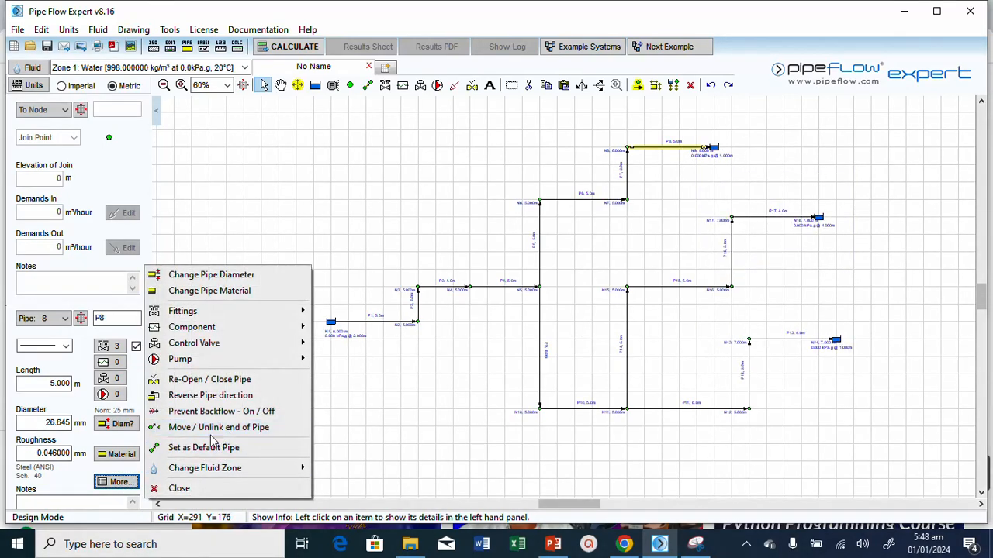
click(194, 450)
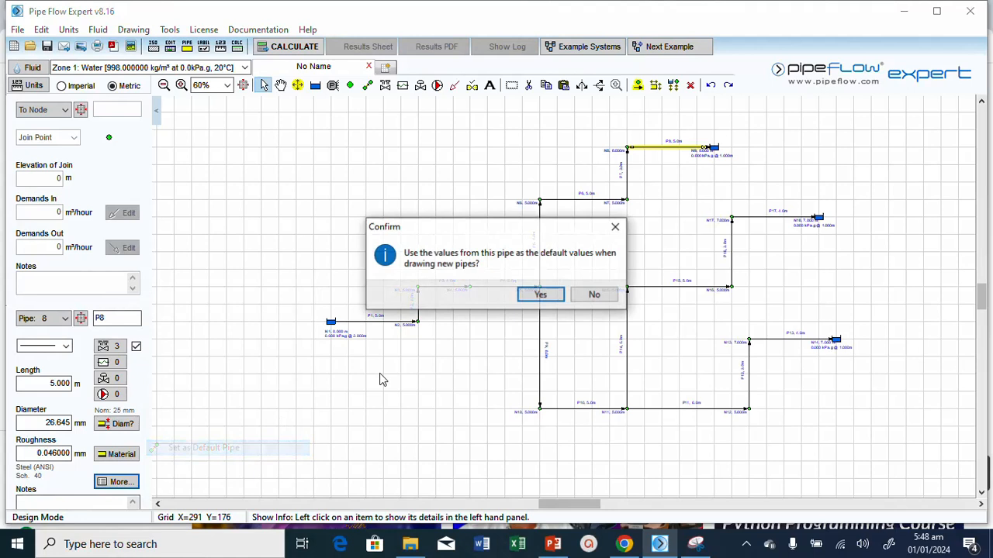
click(540, 295)
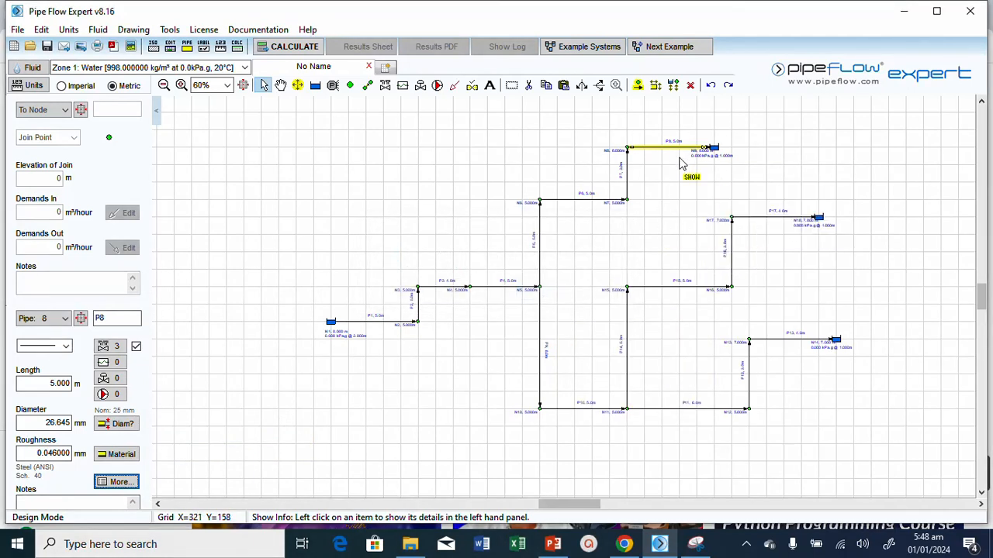
Select pipes P17 and P13, copy the default pipe's fittings to both, and clear the selection
click(637, 86)
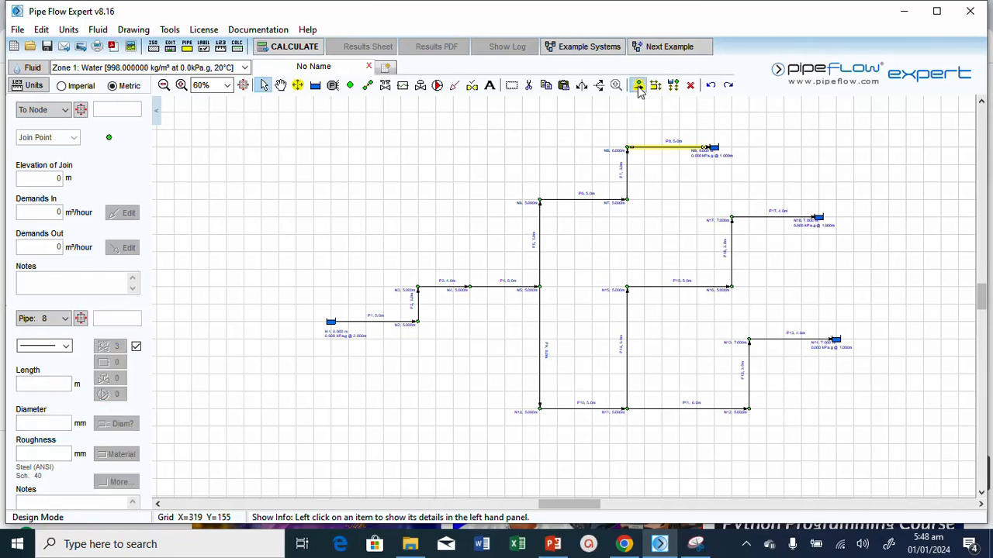
click(771, 220)
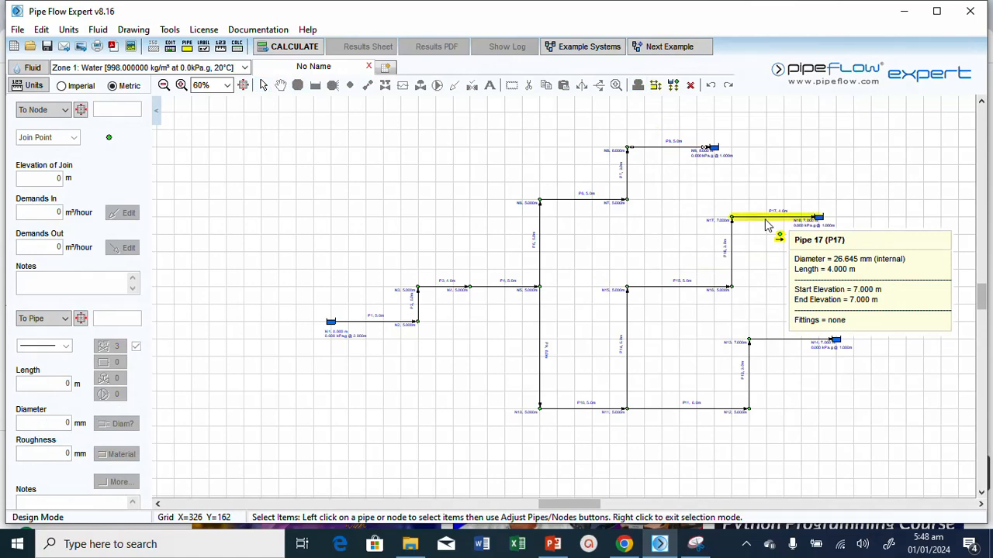
click(770, 341)
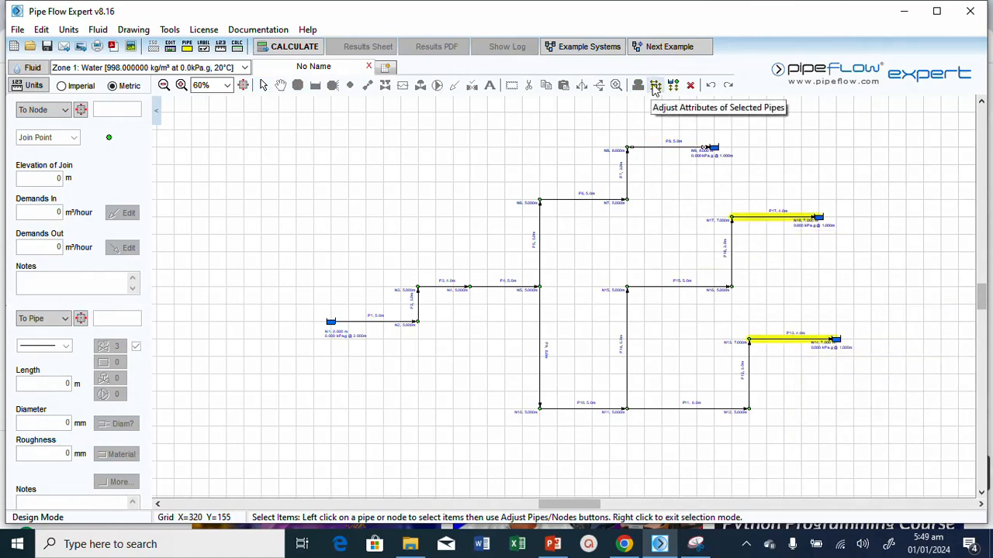
click(656, 86)
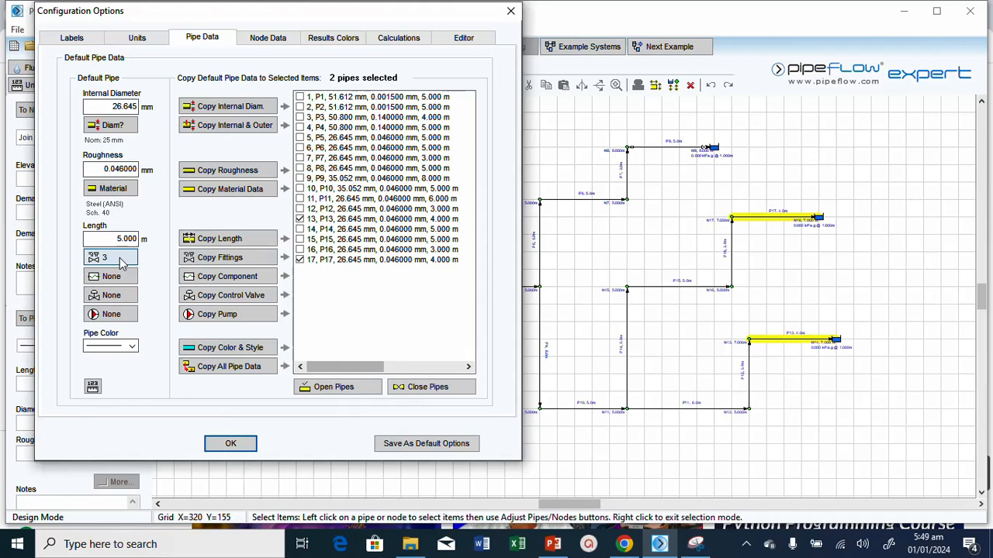
click(219, 262)
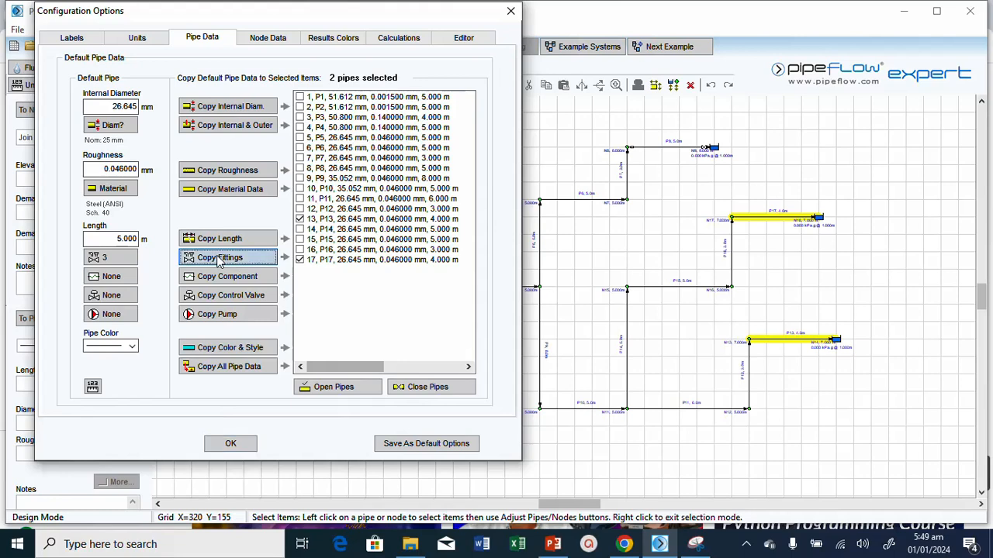
click(595, 293)
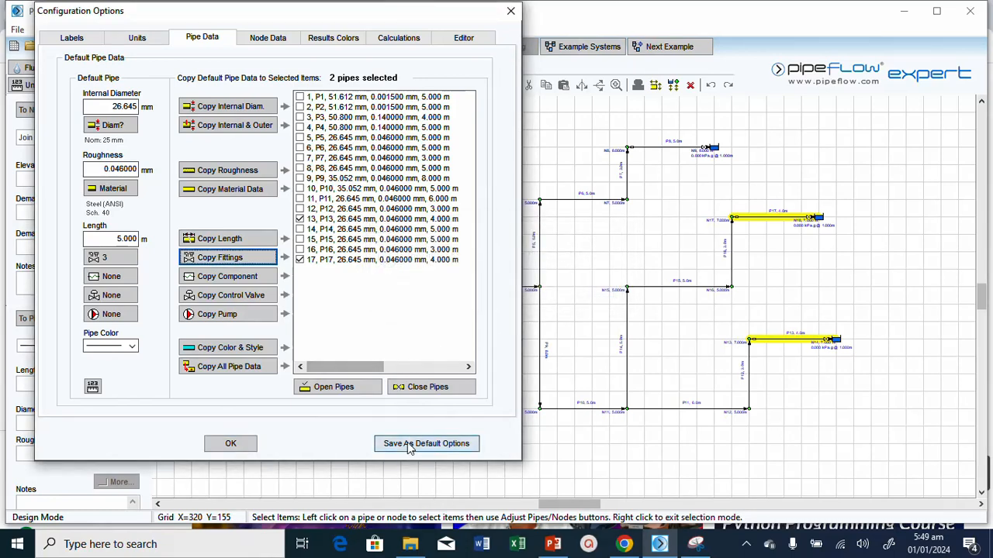
click(231, 442)
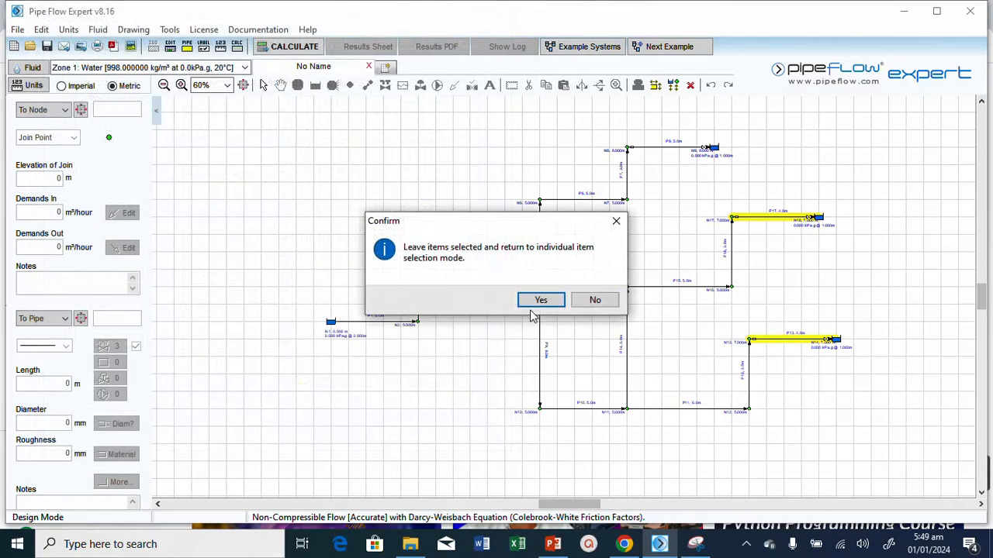
click(596, 301)
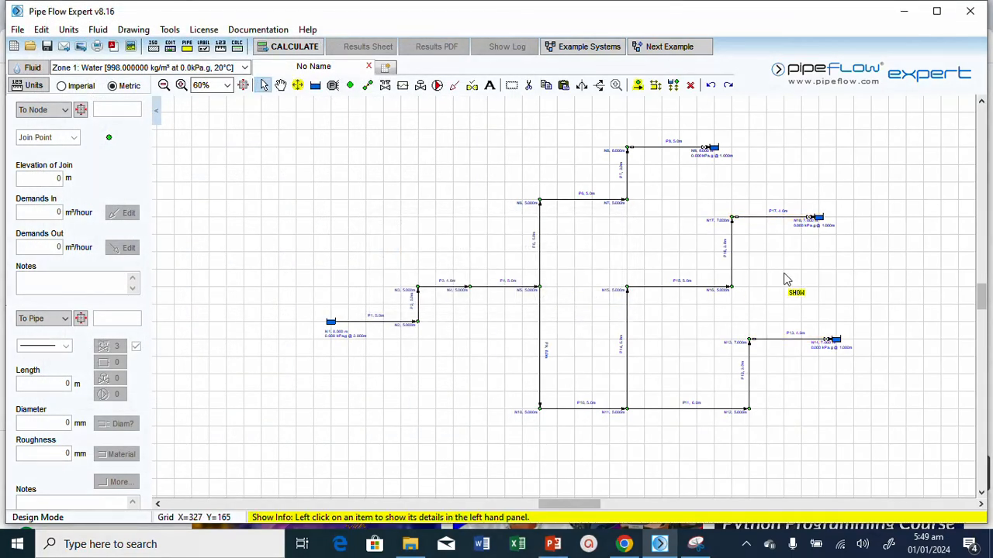
Check the types and positions of the fittings on pipe P13
click(750, 341)
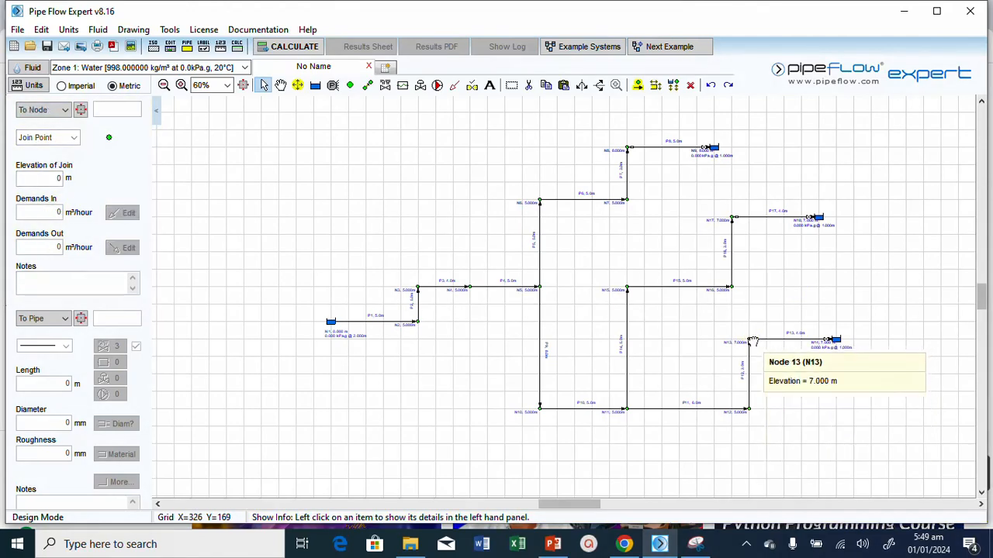
double_click(754, 348)
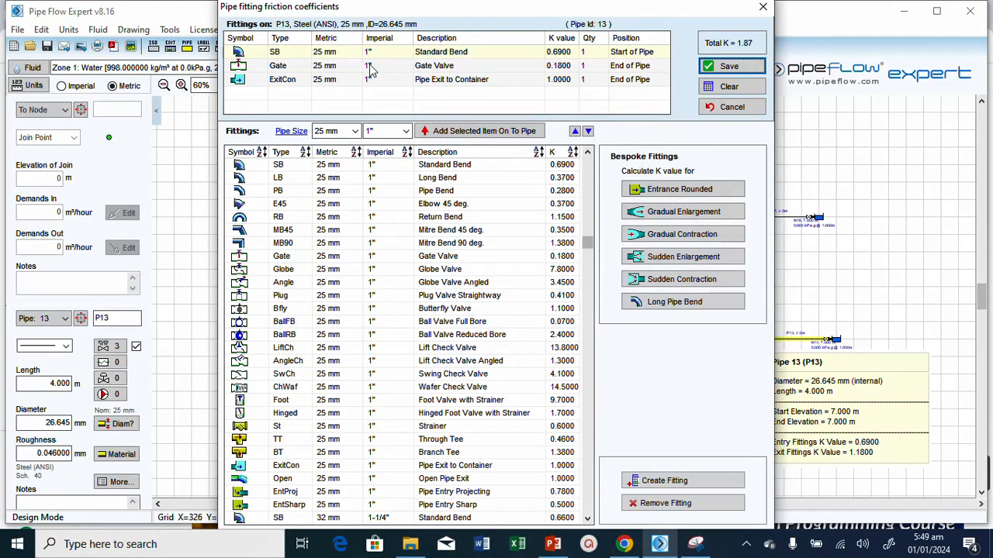
click(748, 66)
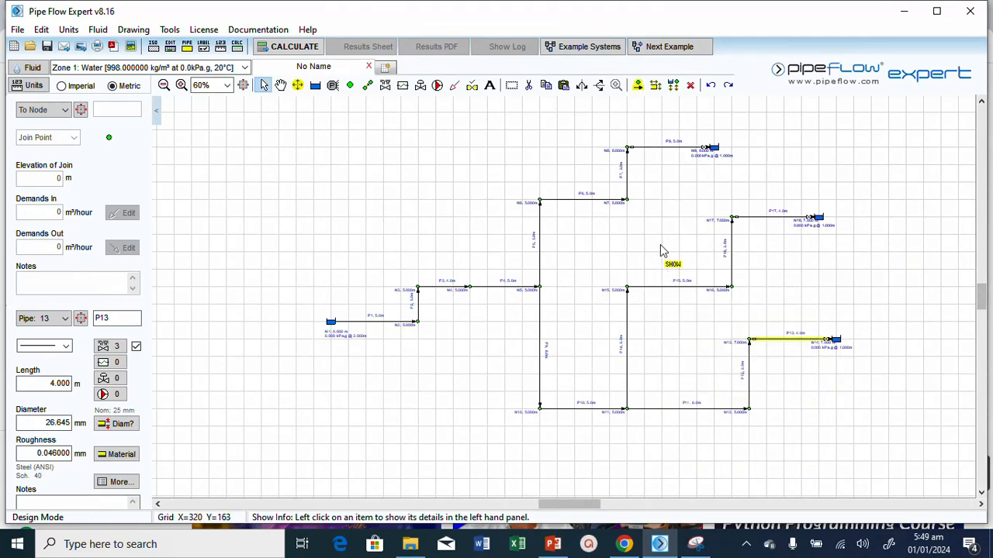
Add one 25 mm Standard Bend at Start of Pipe to pipe P7 and save the fitting
mouse_move(630, 194)
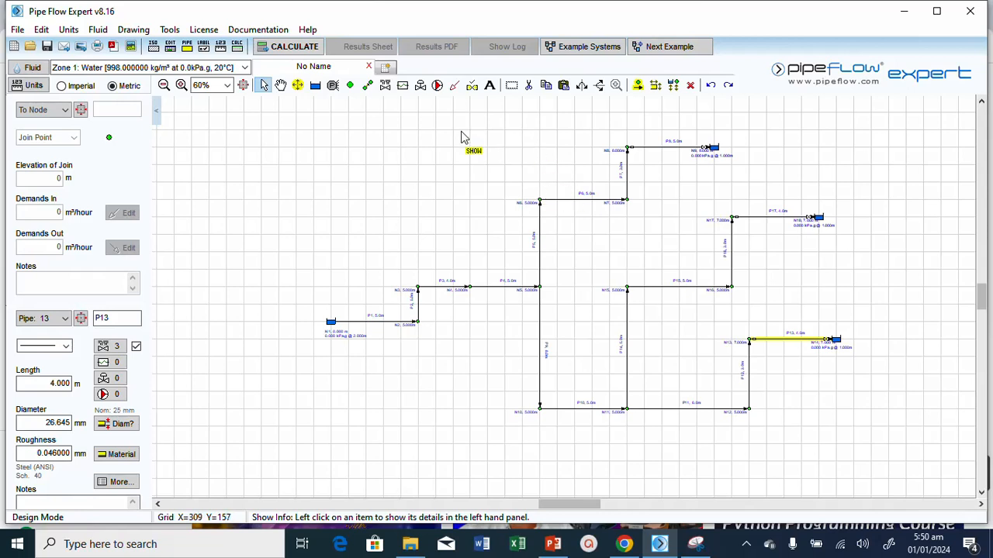
click(385, 86)
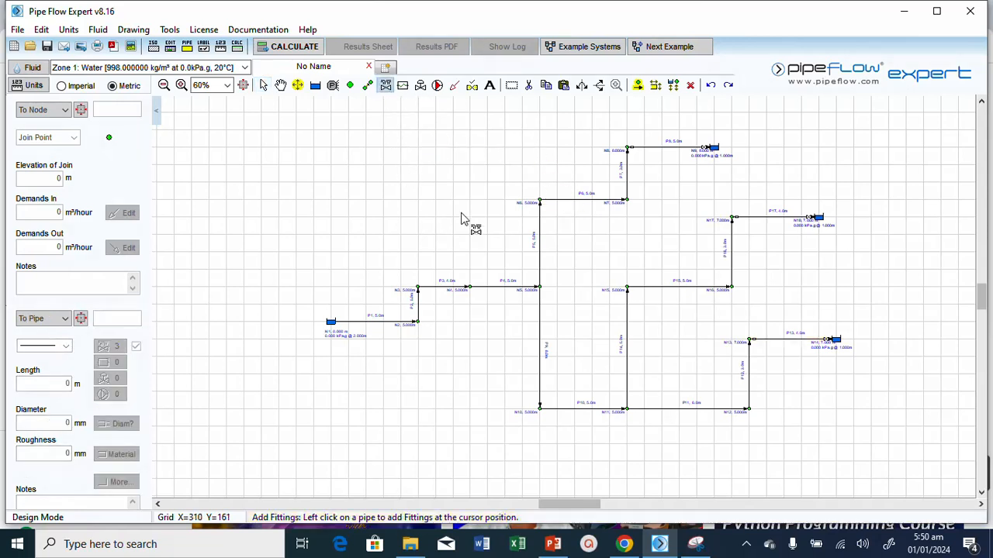
click(628, 187)
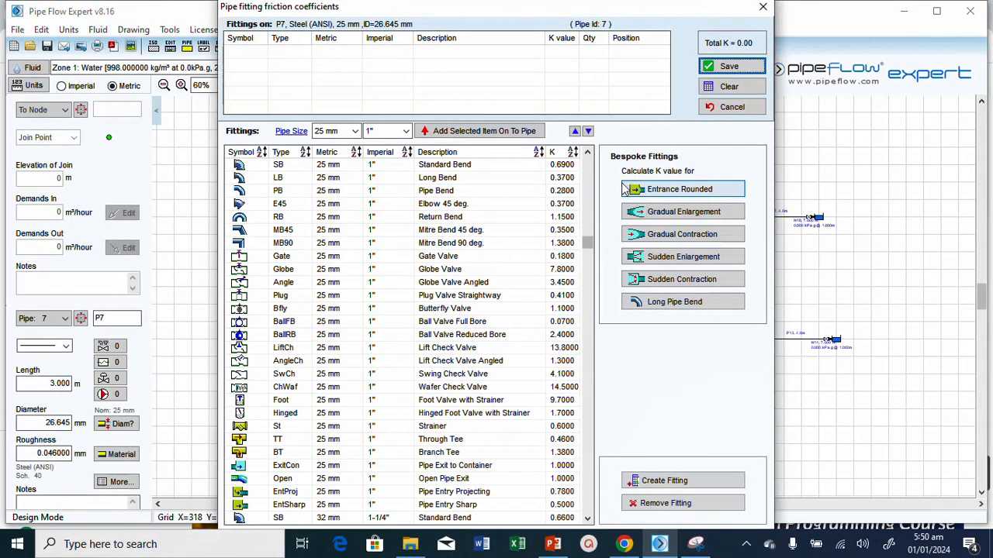
click(444, 165)
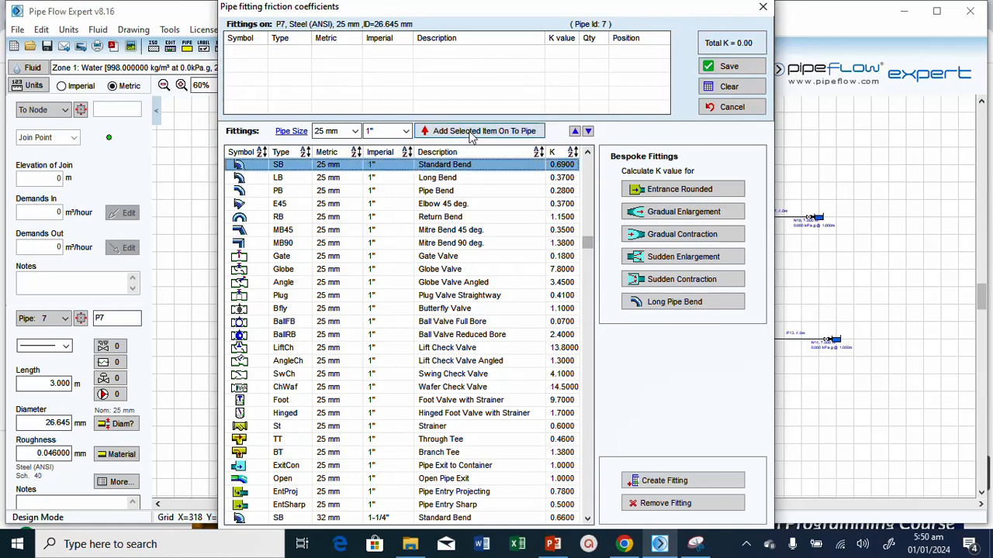
click(471, 134)
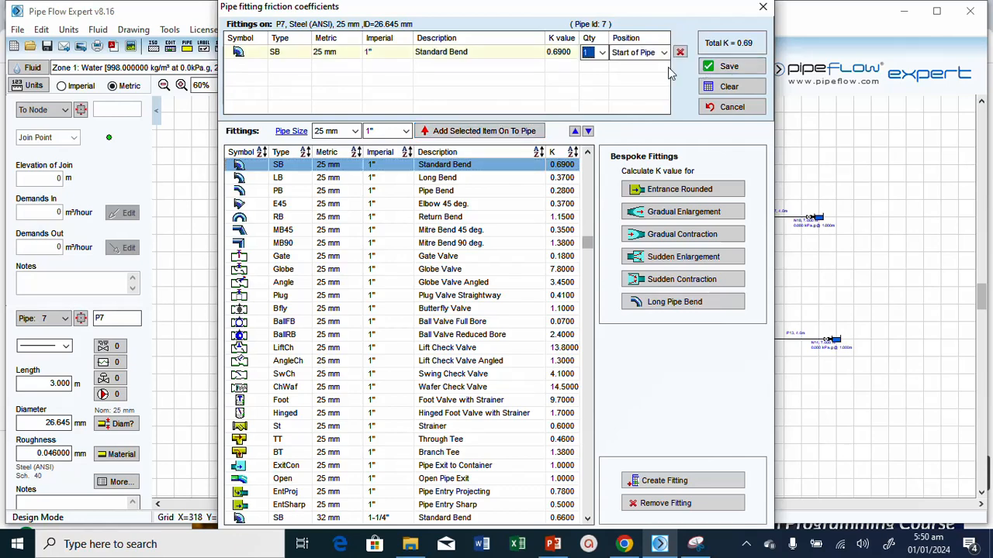
click(729, 67)
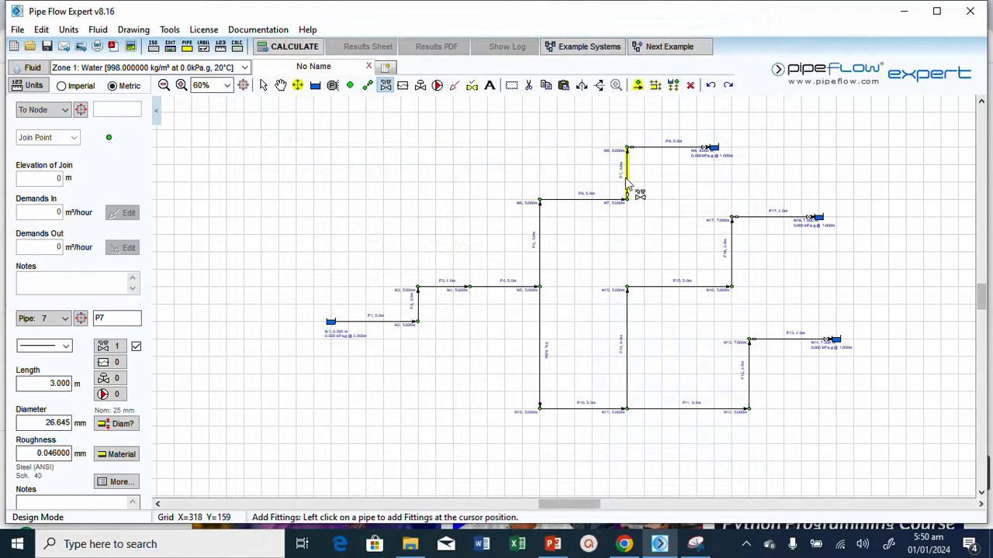
key(Escape)
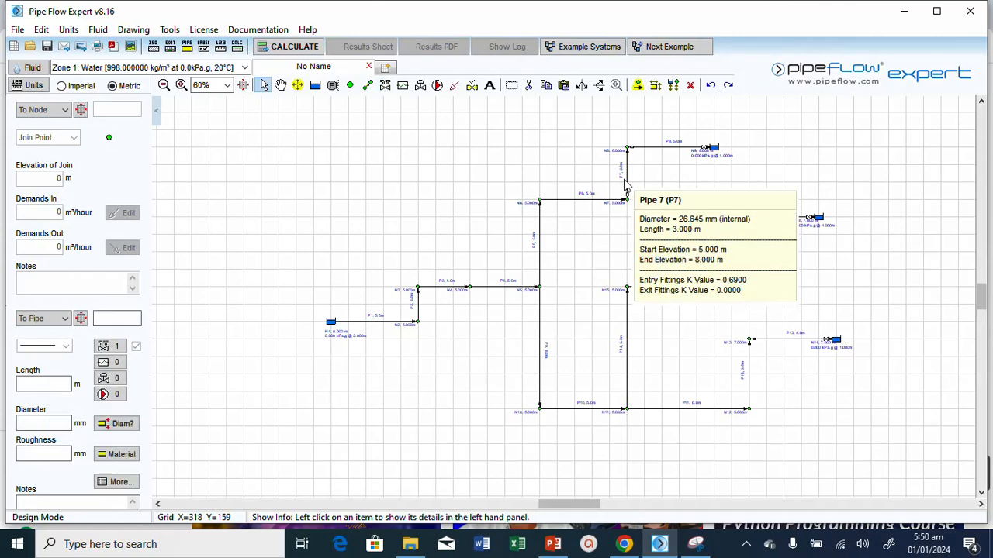
Set pipe P7's values, including its fitting, as the defaults for new pipes
click(627, 186)
right_click(630, 188)
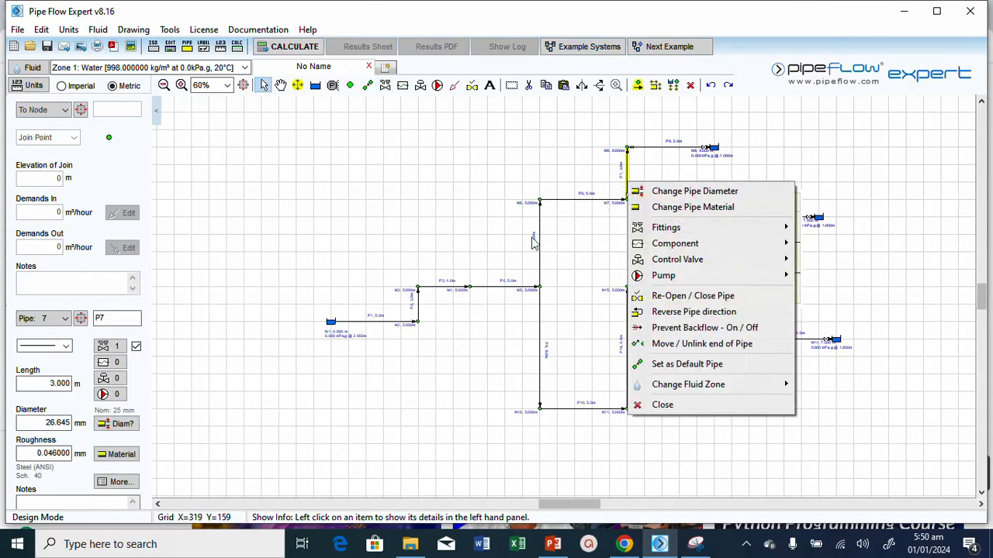
click(686, 364)
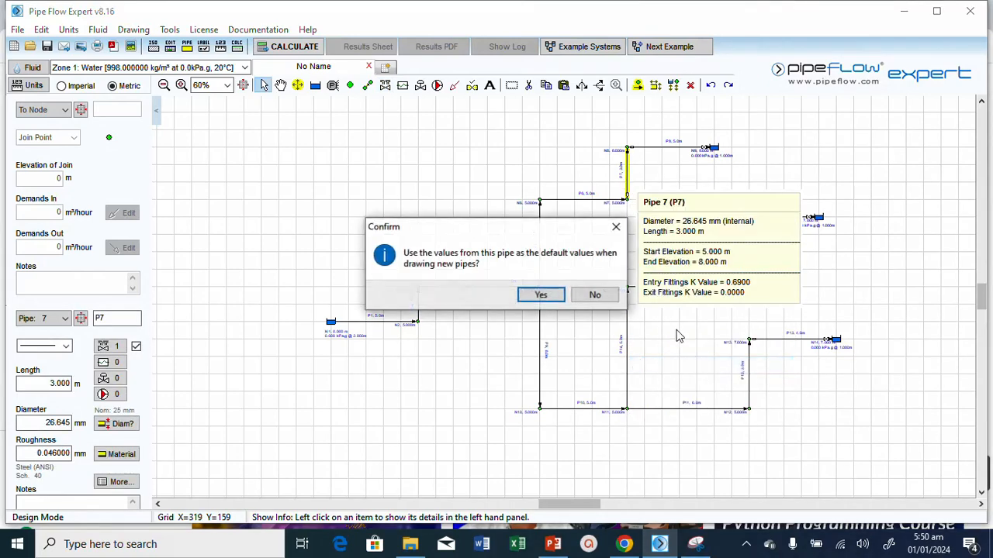
click(546, 299)
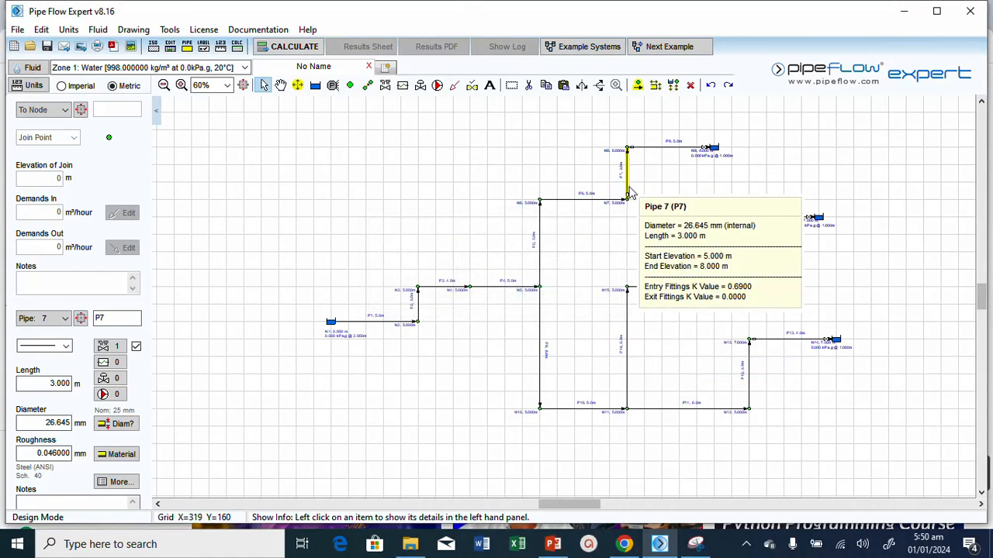
Select pipes P16 and P12, copy the default pipe's fittings to both, and clear the selection
click(638, 85)
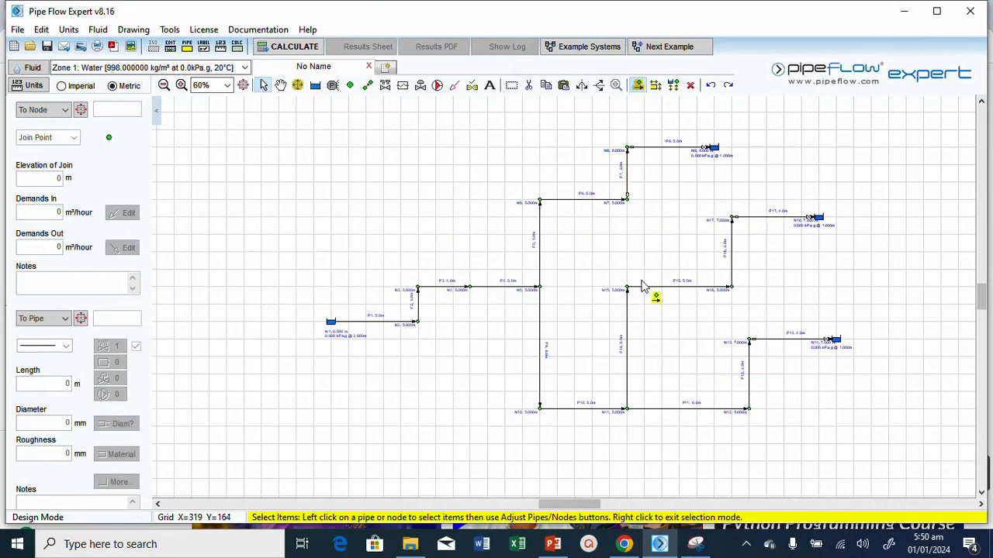
click(731, 272)
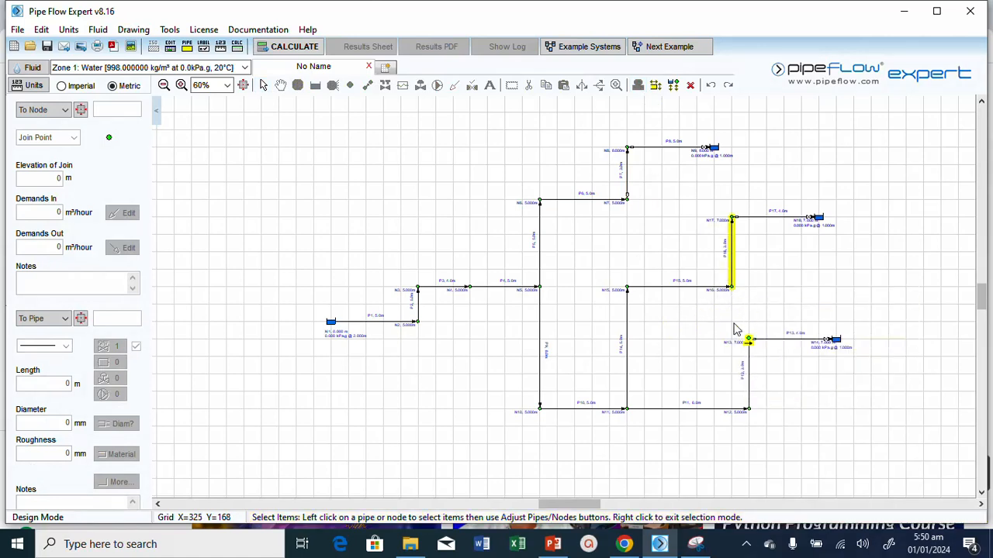
click(748, 371)
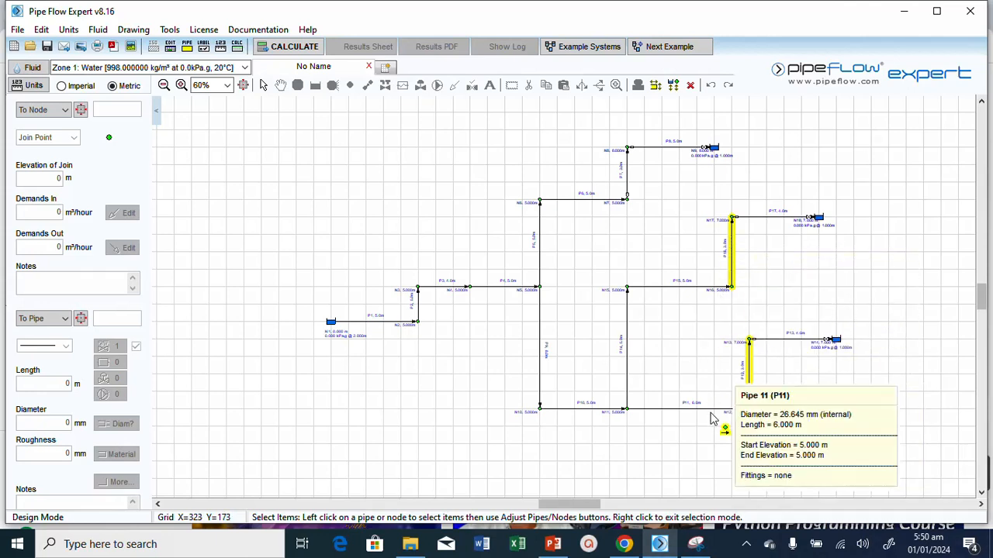
click(655, 85)
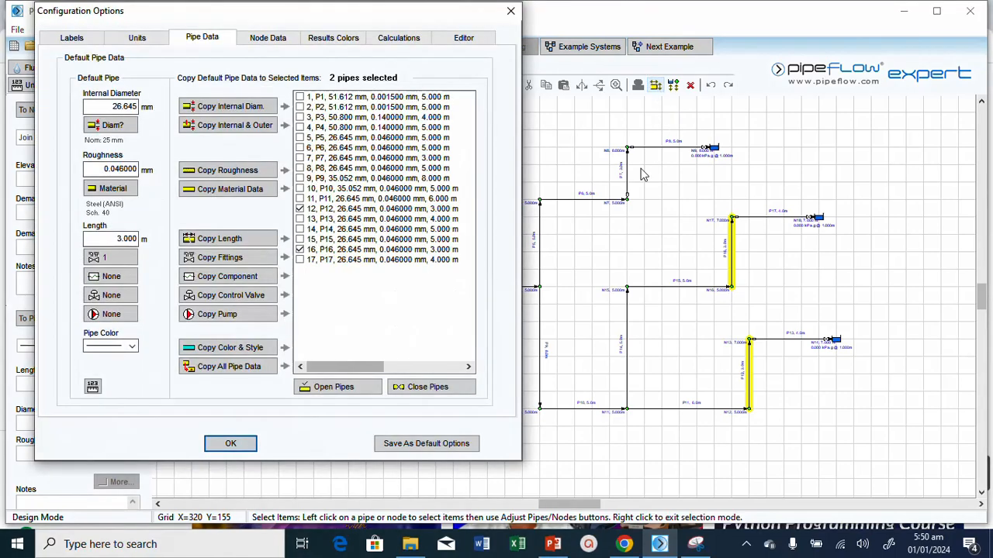
click(219, 263)
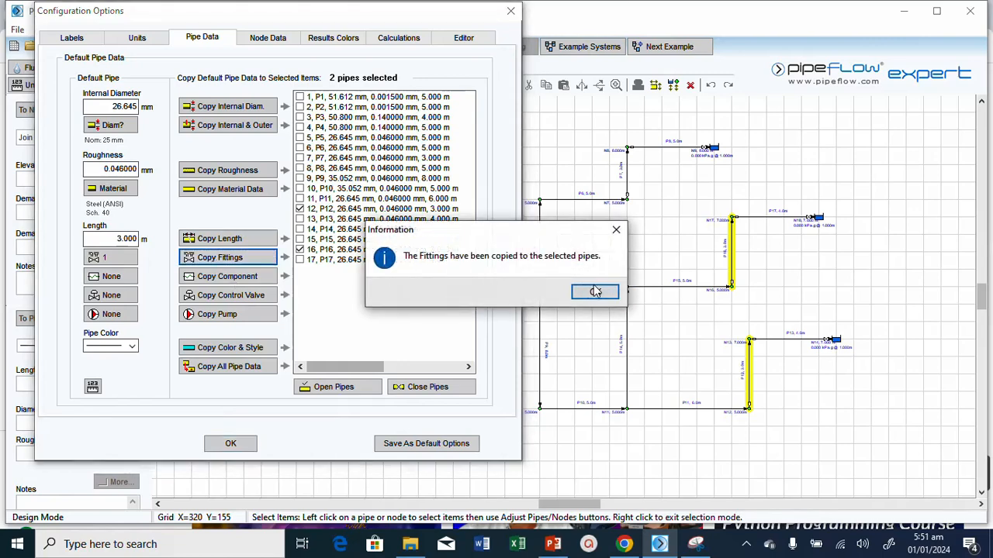
click(583, 298)
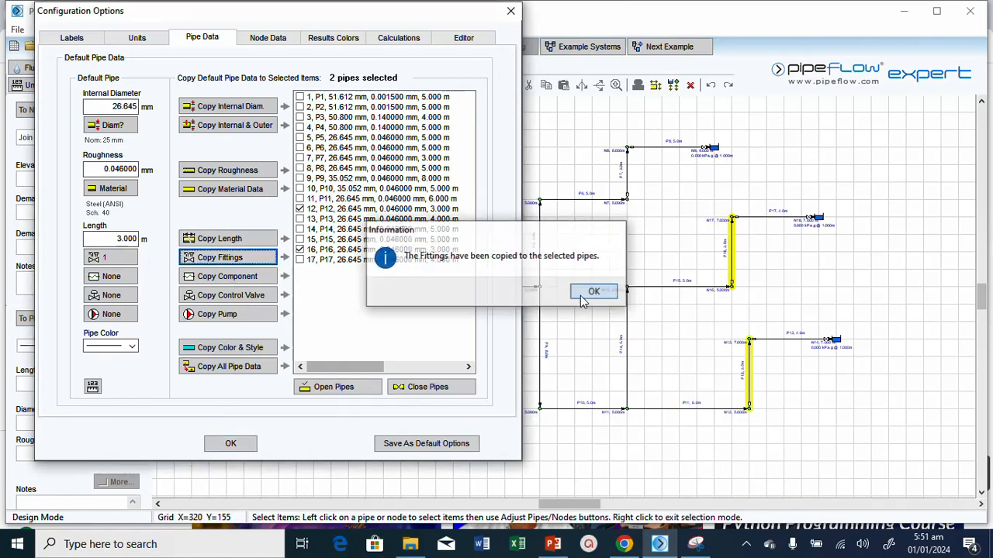
click(230, 449)
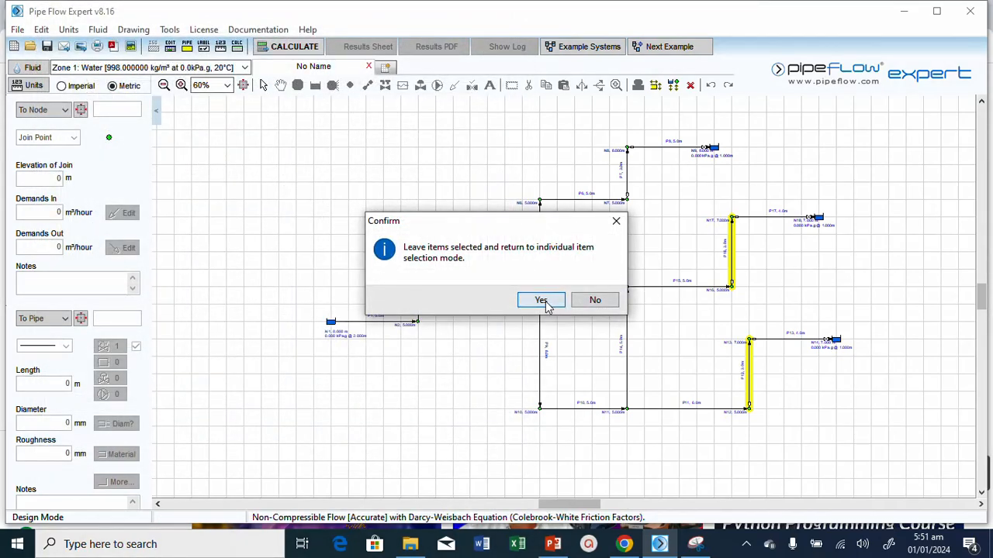
click(594, 301)
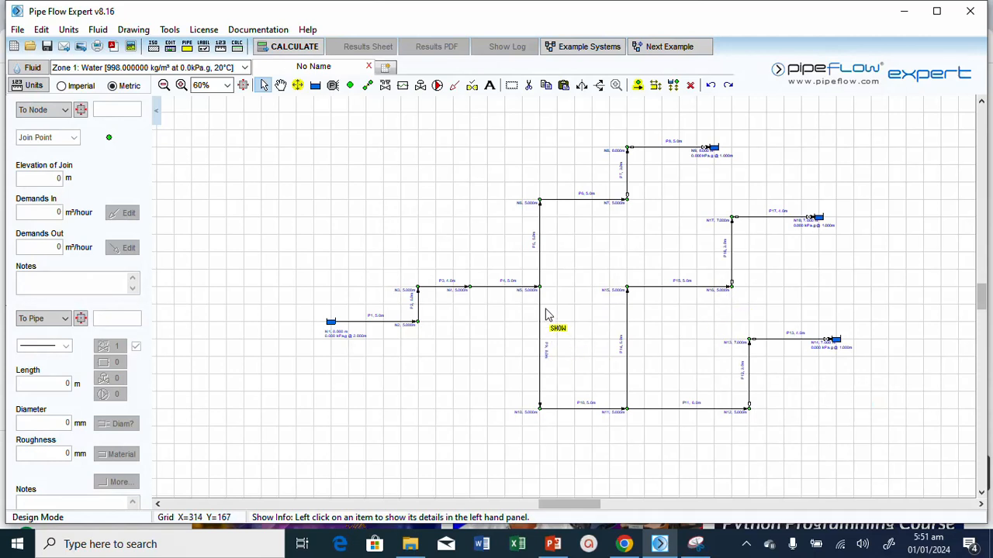
Add one 25 mm Branch Tee at Start of Pipe to pipe P5 and save the fitting
mouse_move(541, 286)
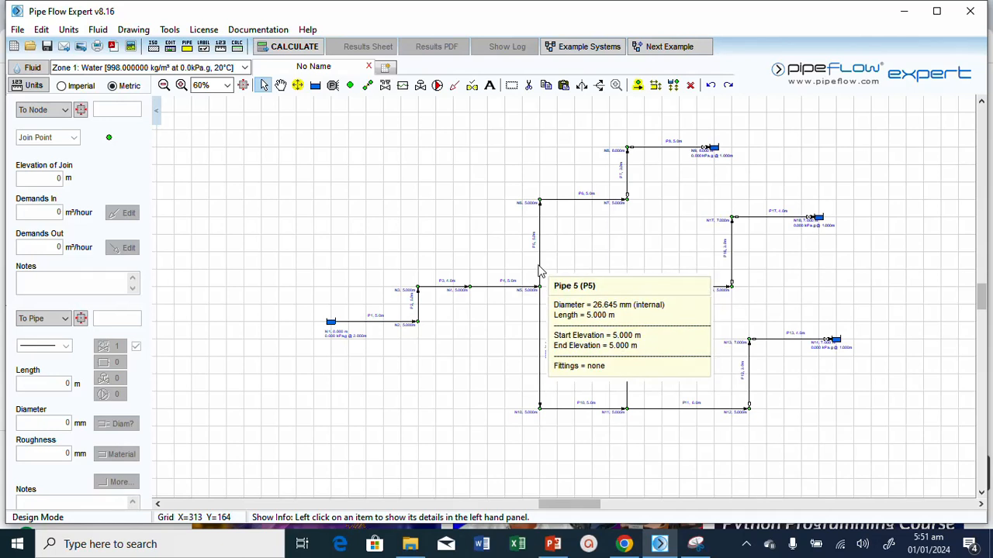
click(540, 272)
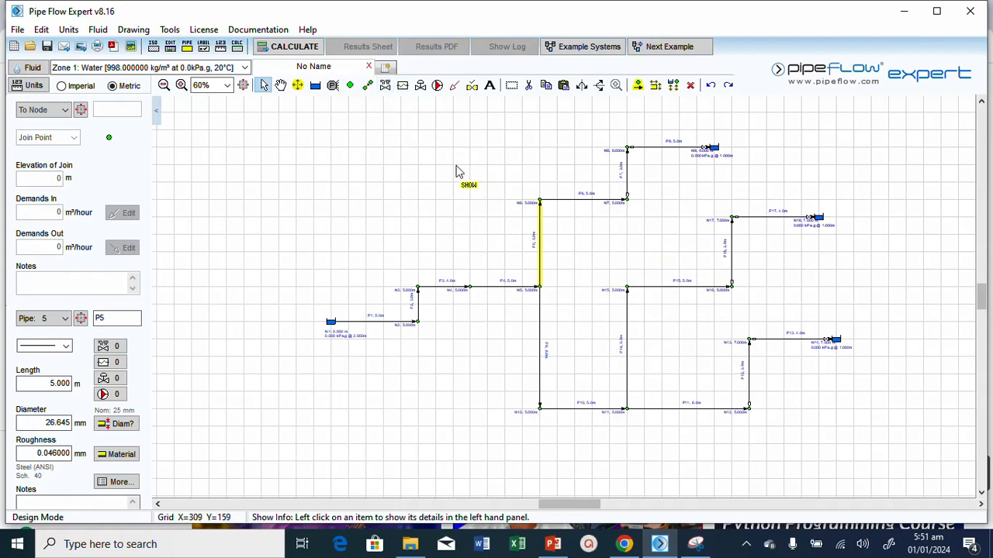
click(385, 87)
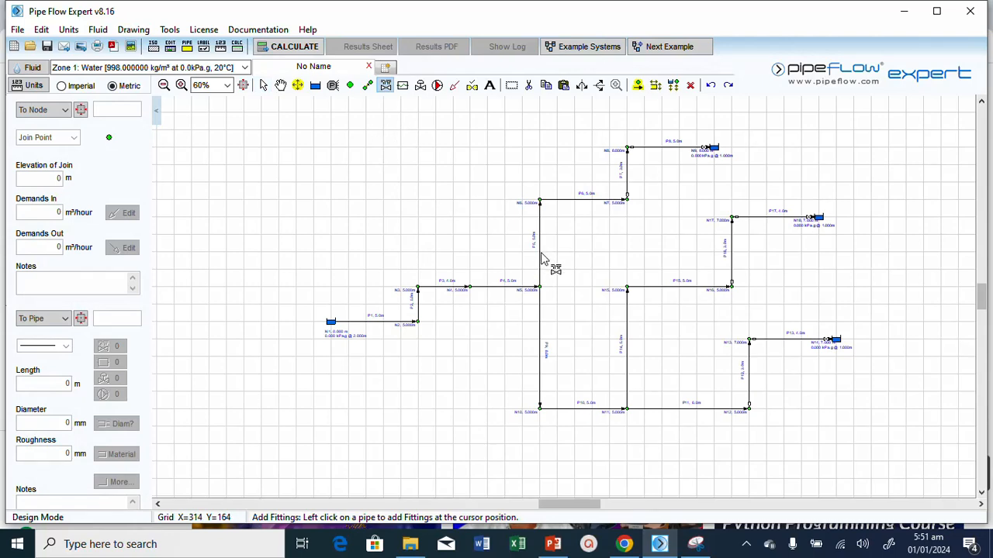
click(541, 259)
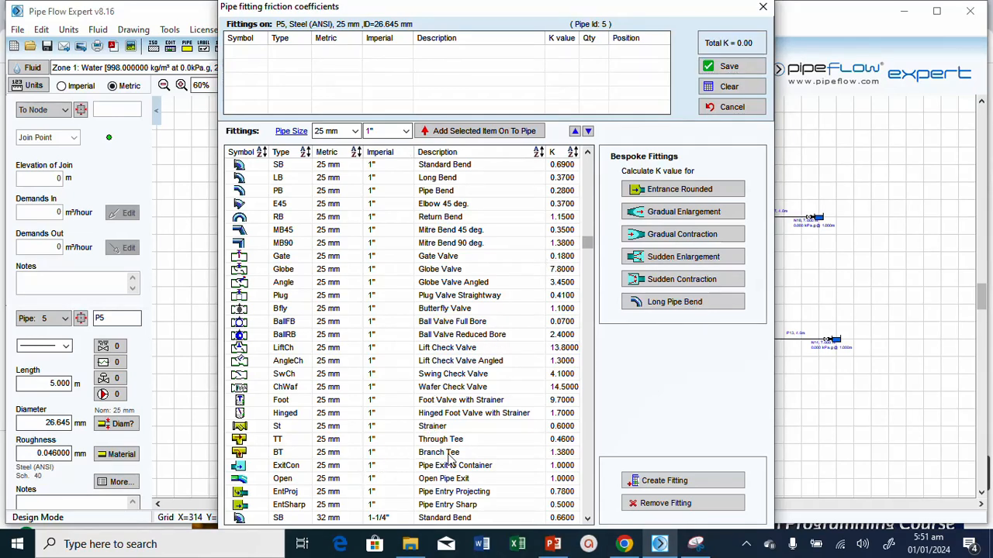
click(449, 457)
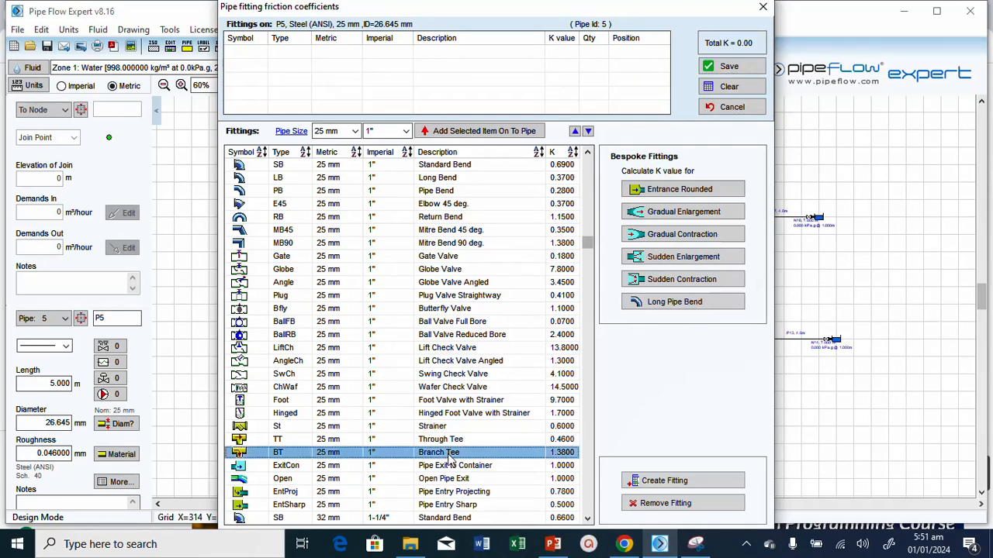
click(474, 132)
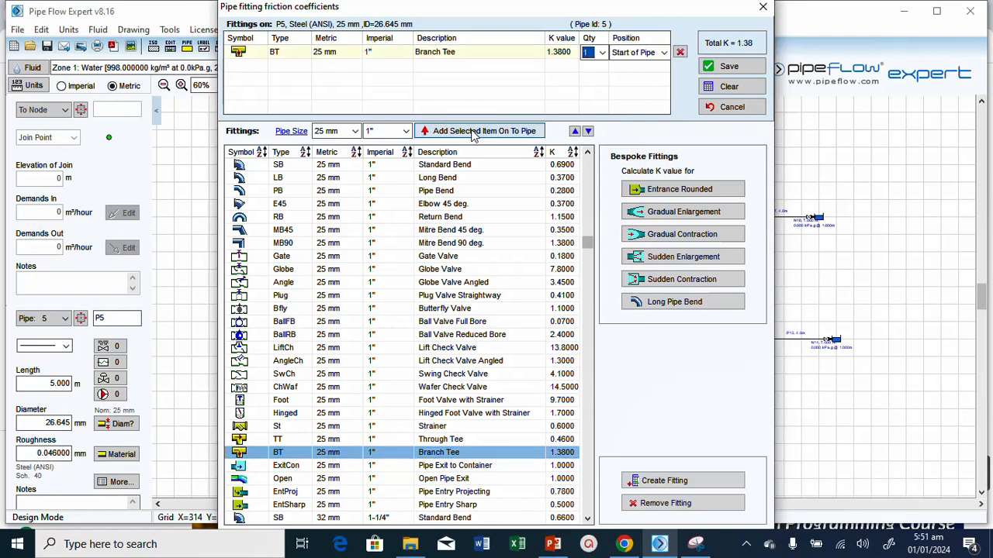
click(729, 66)
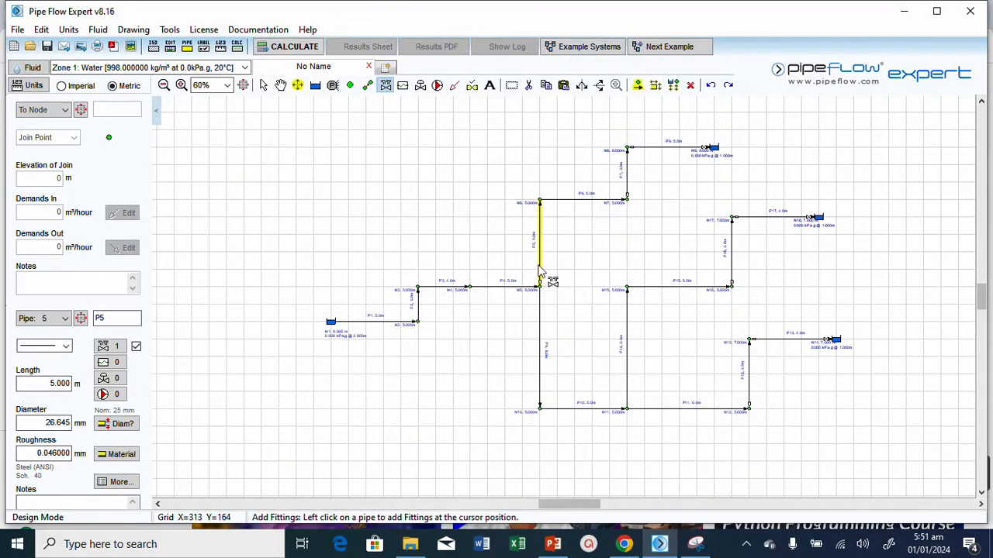
key(Escape)
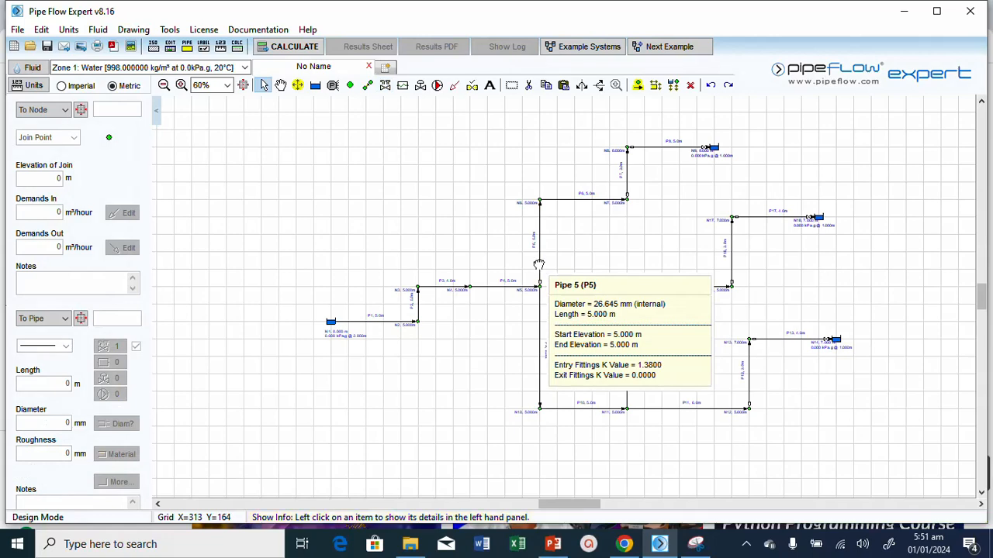
Set pipe P5's values, including its Branch Tee, as the defaults for new pipes
click(542, 275)
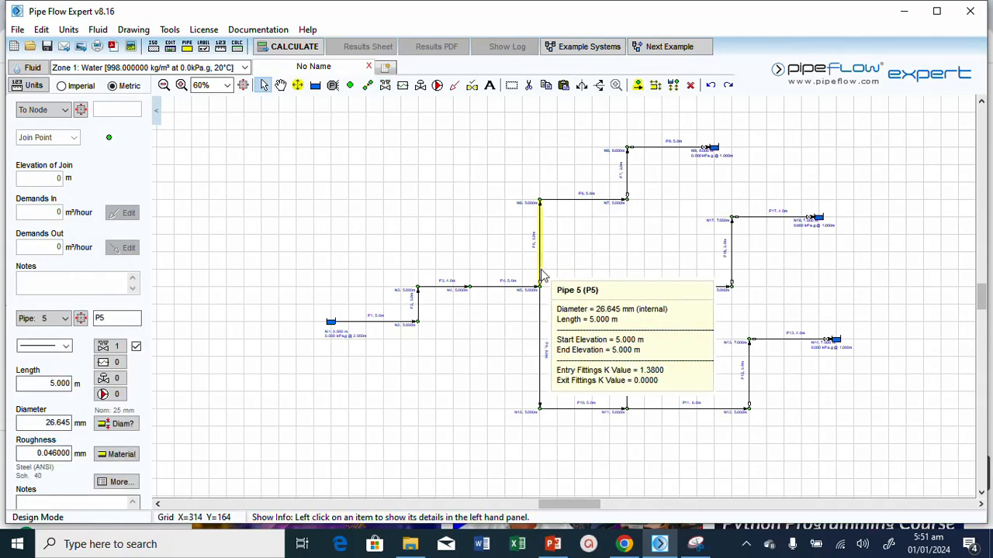
right_click(543, 275)
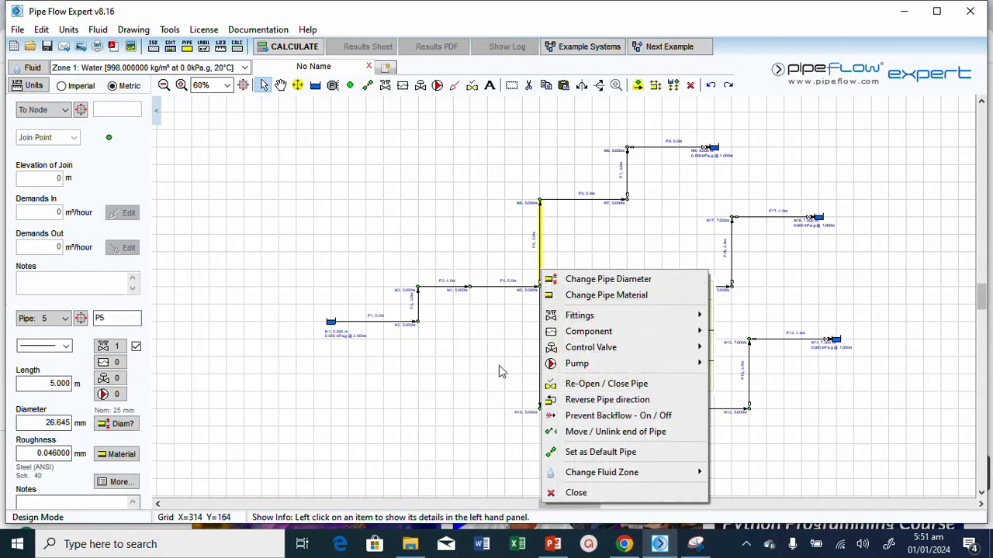
click(598, 452)
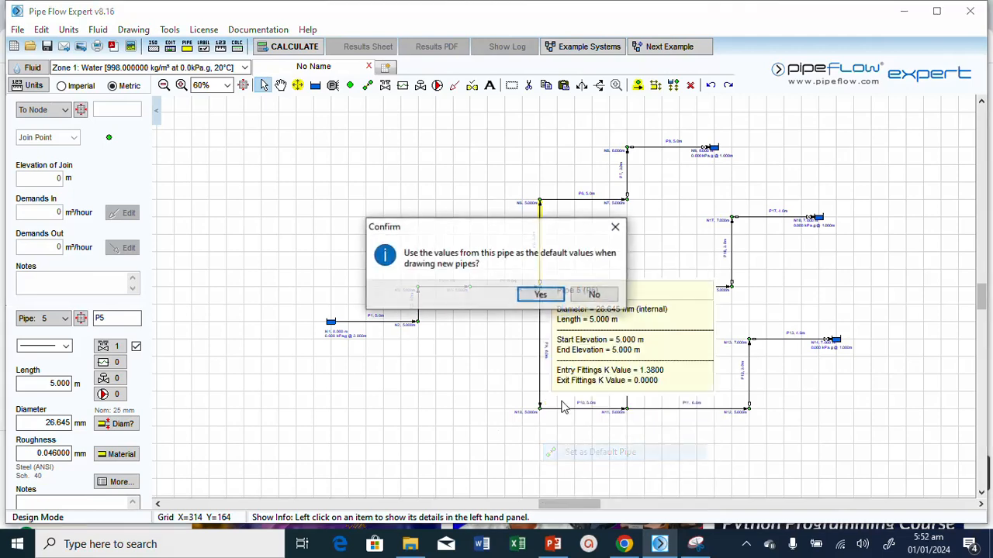
click(539, 294)
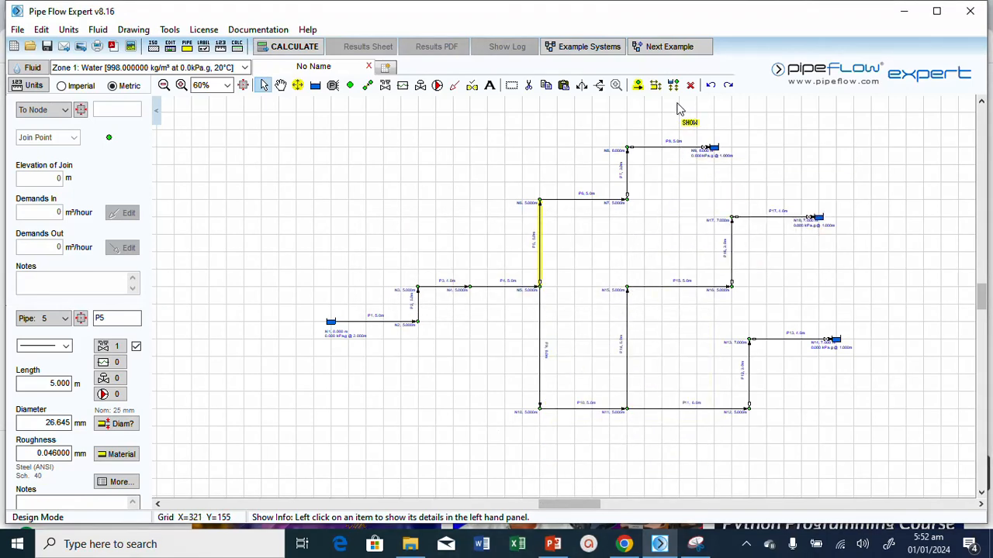
Select pipes P9 and P14, copy the default pipe's fittings to both, and clear the selection
click(638, 84)
right_click(656, 314)
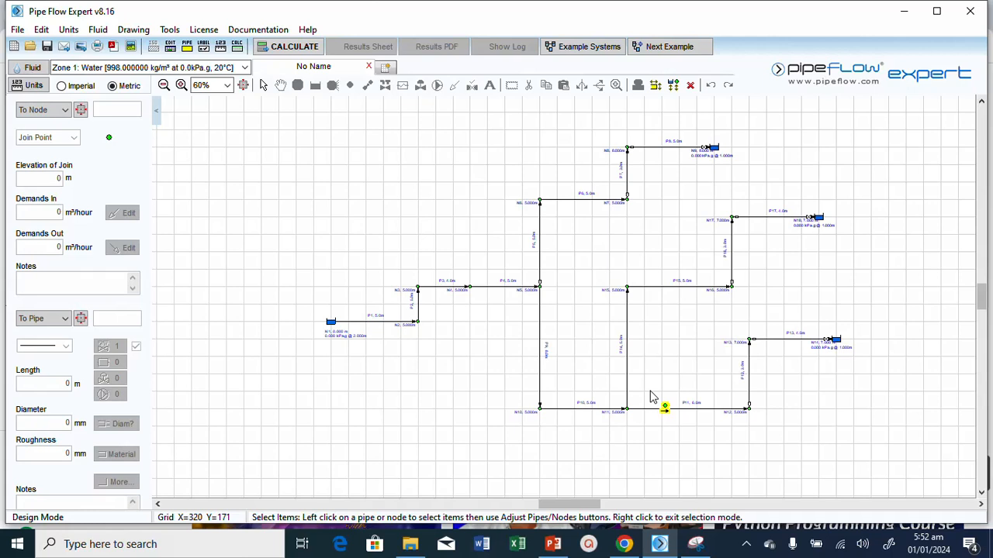
mouse_move(542, 341)
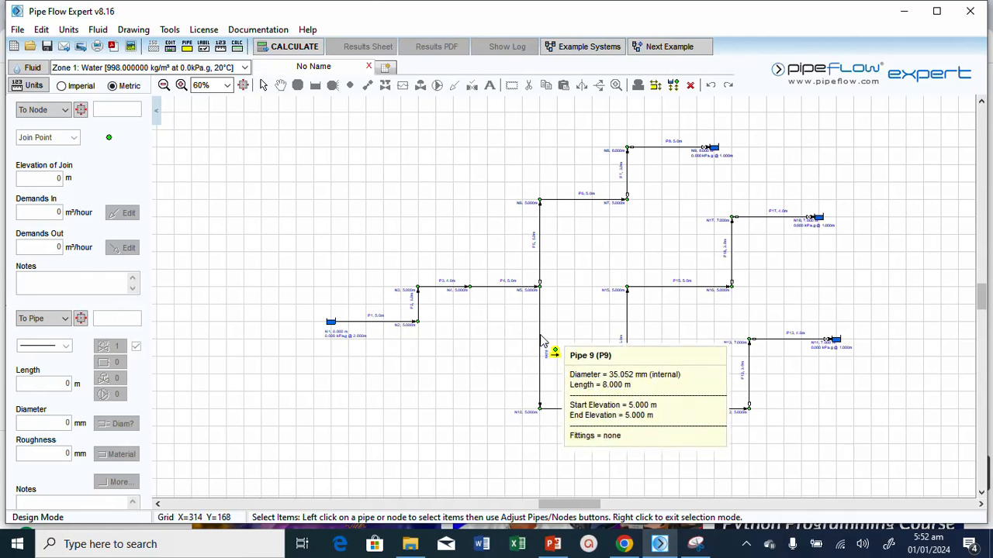
click(541, 342)
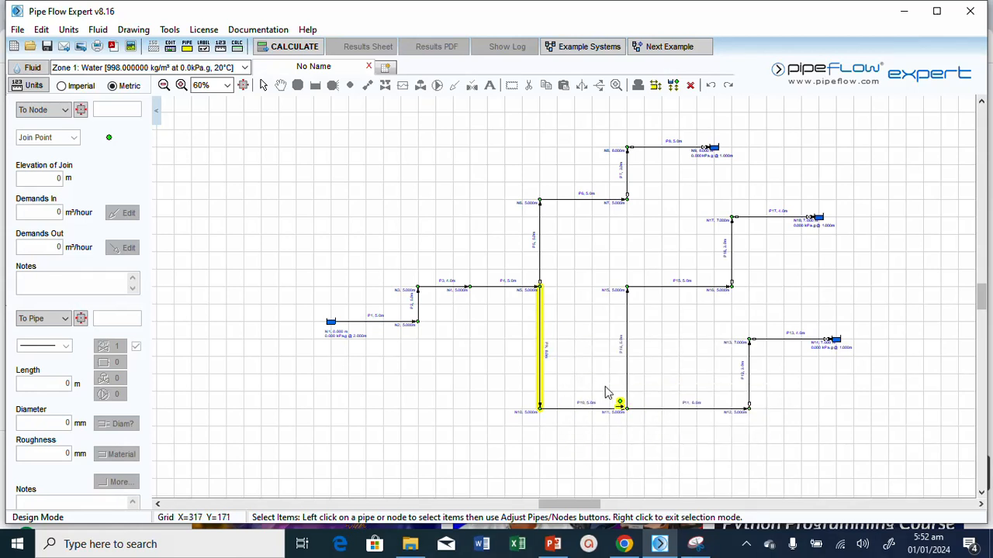
click(628, 402)
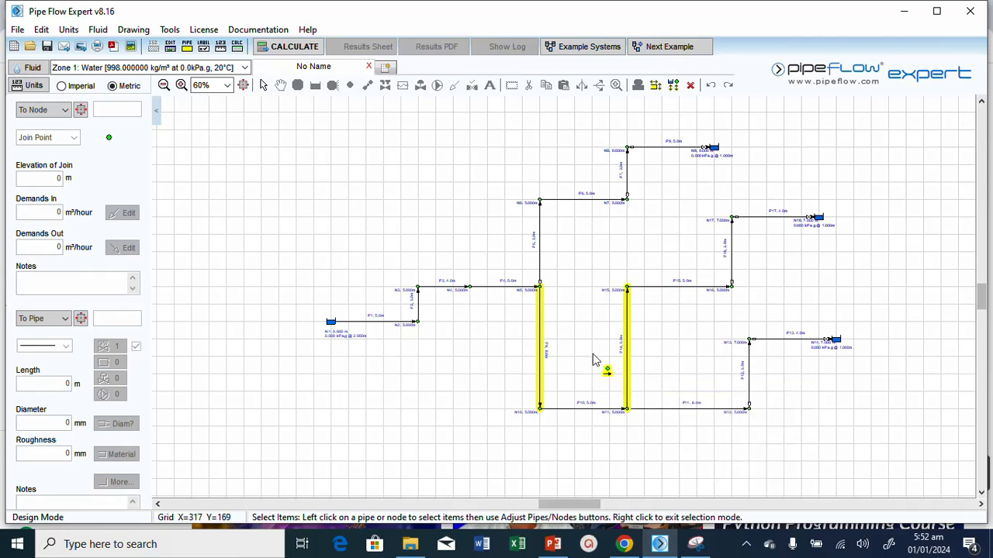
click(656, 86)
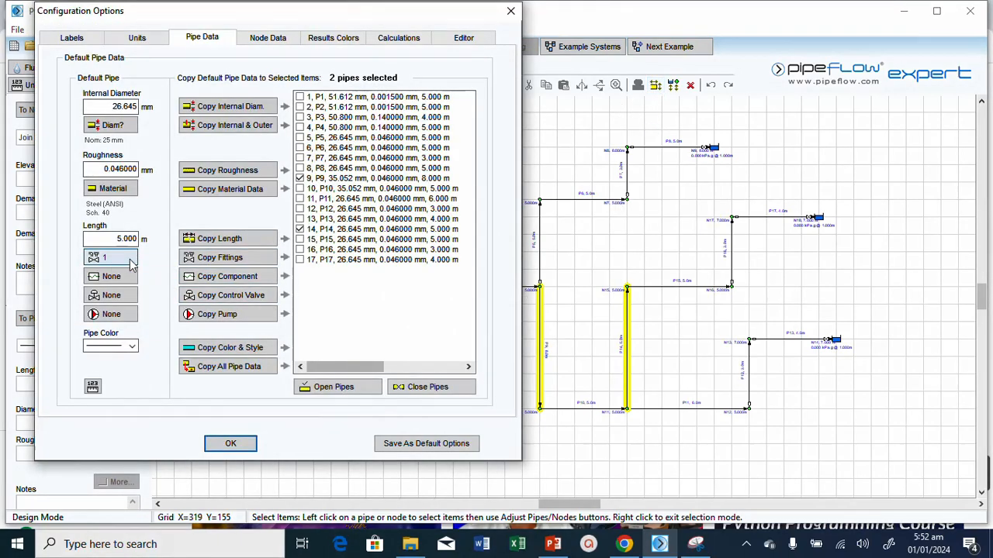
click(223, 259)
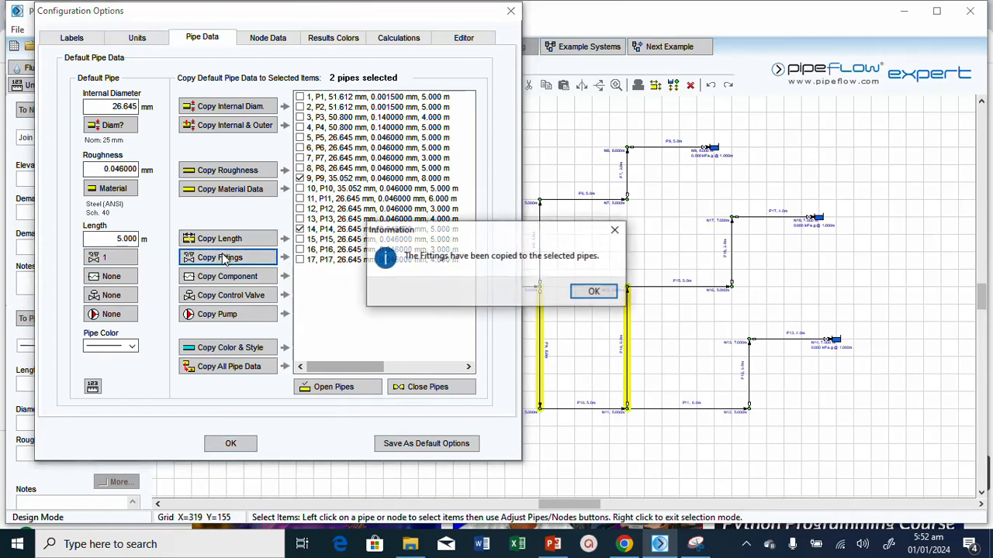
click(594, 293)
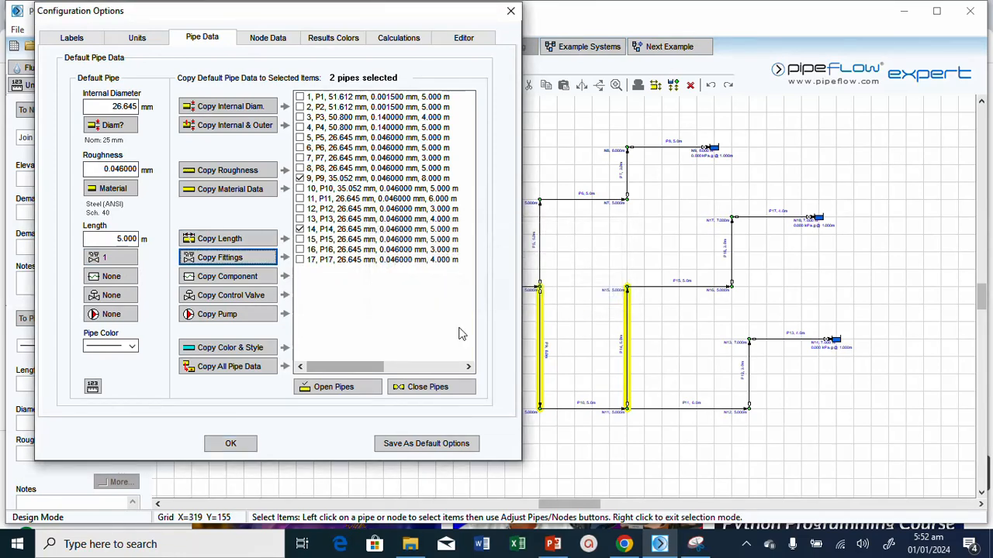
click(232, 443)
click(594, 299)
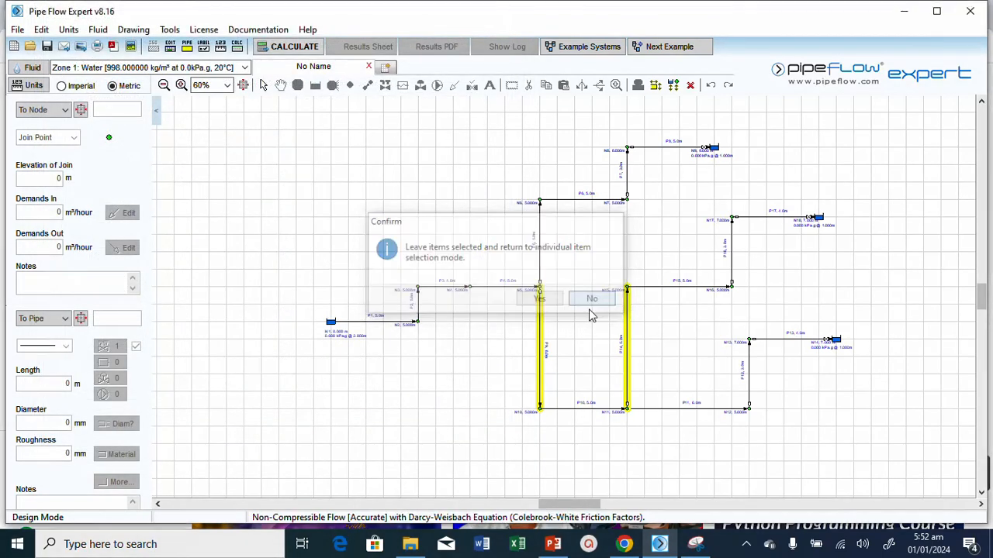
Add one 25 mm Through Tee at Start of Pipe to pipe P11 and save the fitting
mouse_move(541, 302)
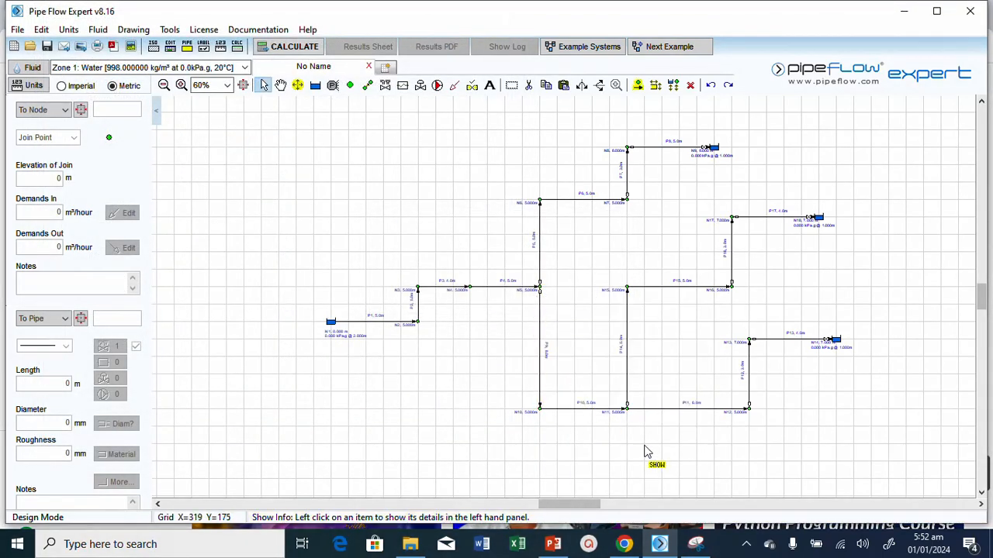
mouse_move(647, 420)
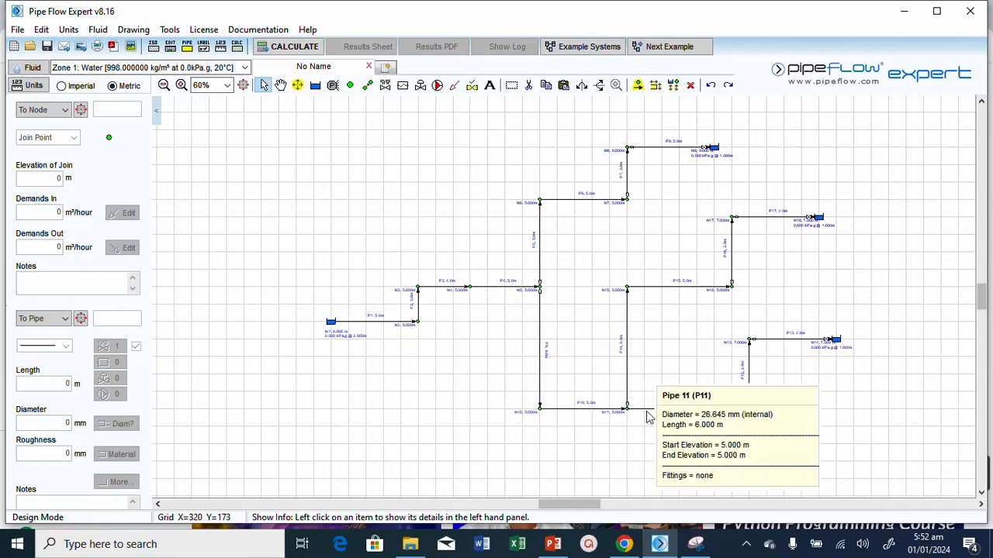
click(388, 87)
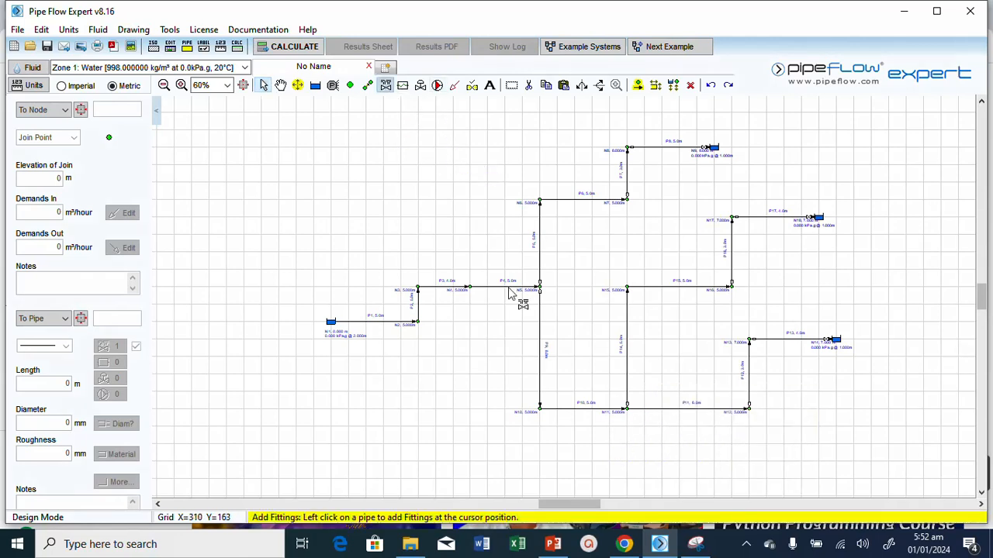
click(667, 411)
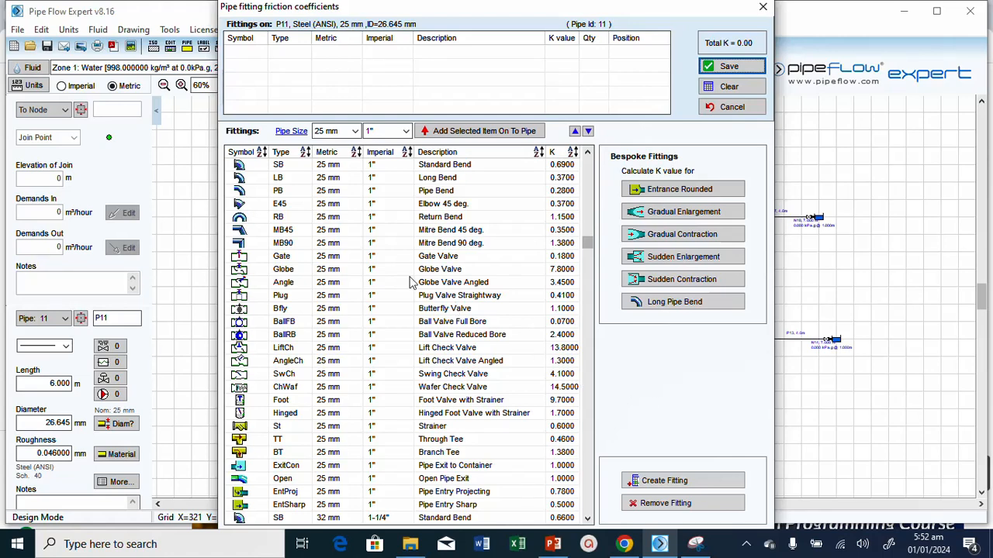
click(431, 442)
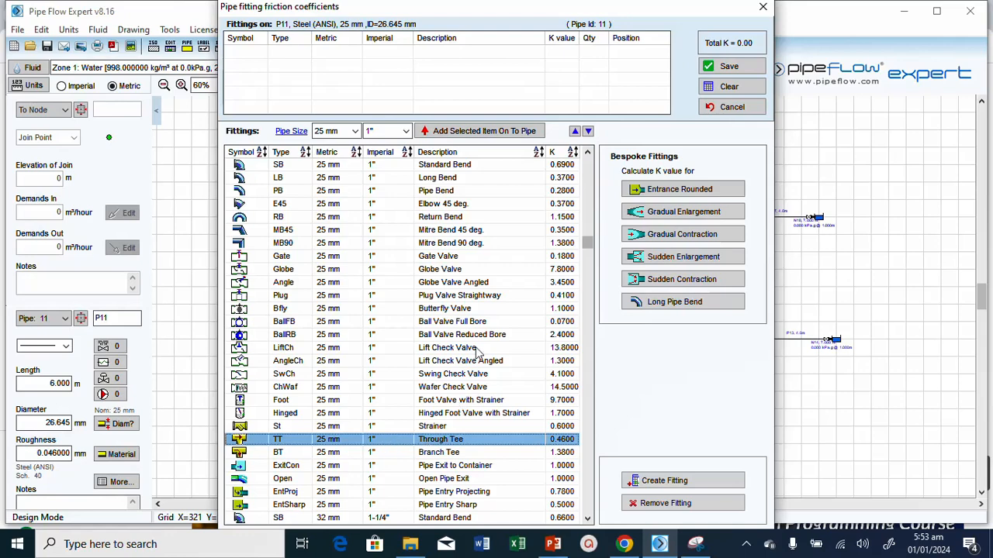
click(475, 133)
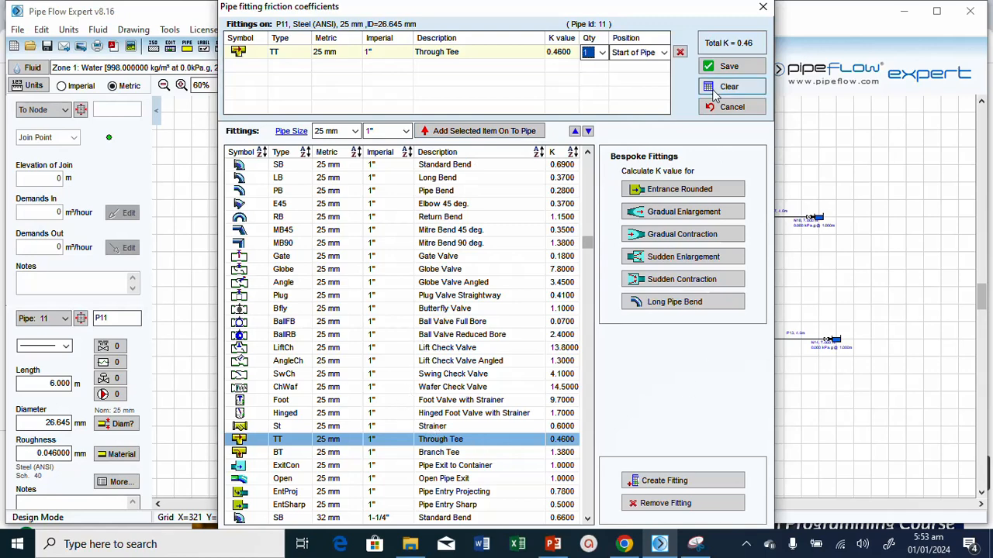
click(727, 66)
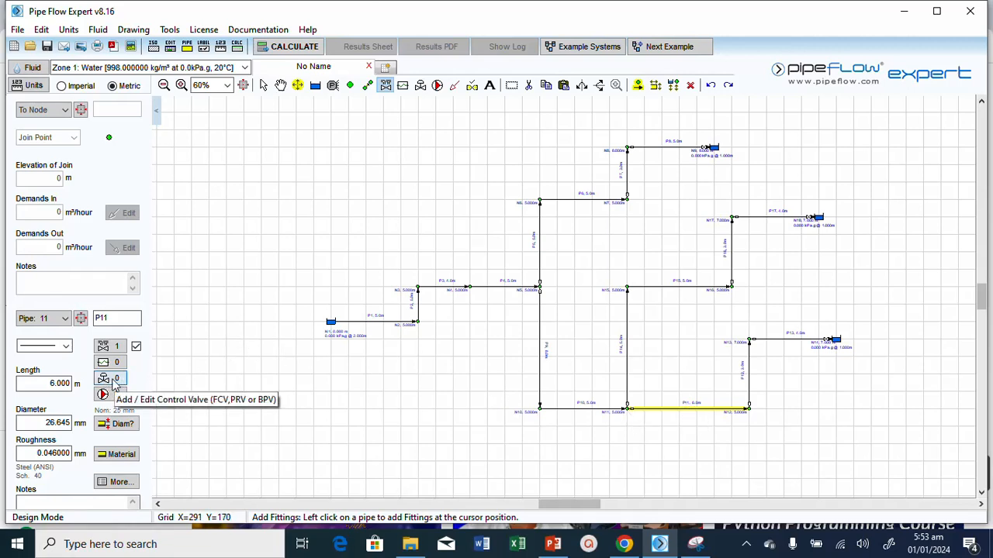
Add a Flow Control Valve named "FCV 80 l/min" to pipe P11 with a set flow of 80 l/min
click(421, 86)
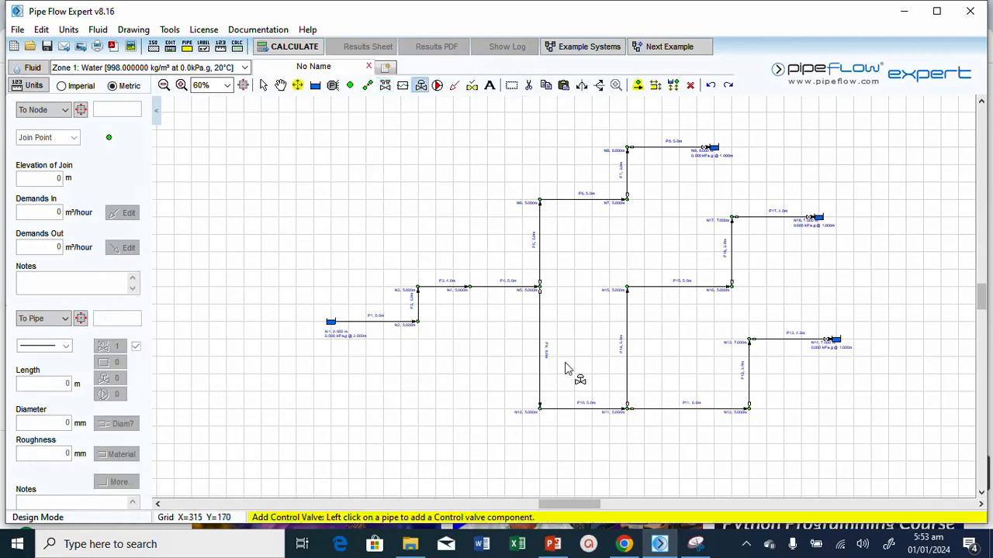
click(688, 411)
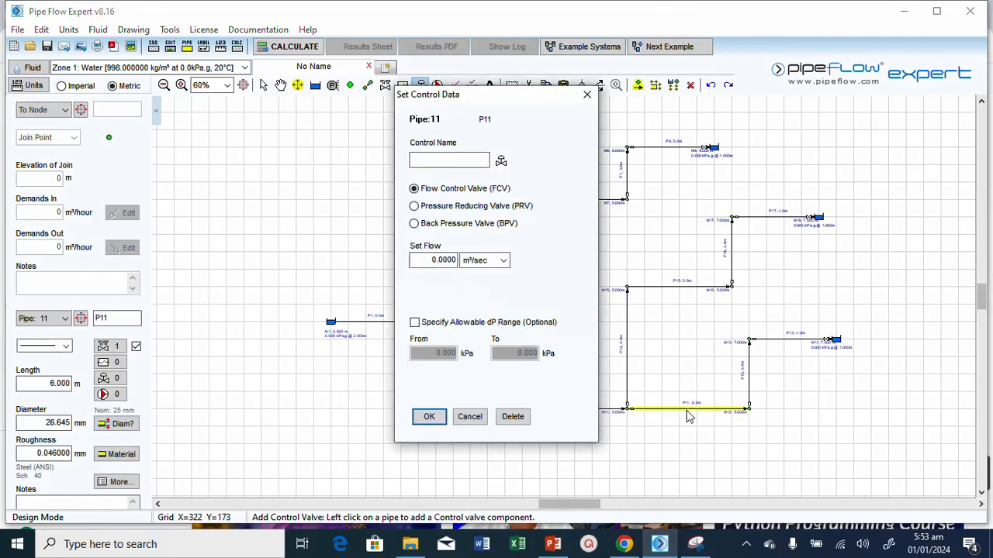
click(454, 159)
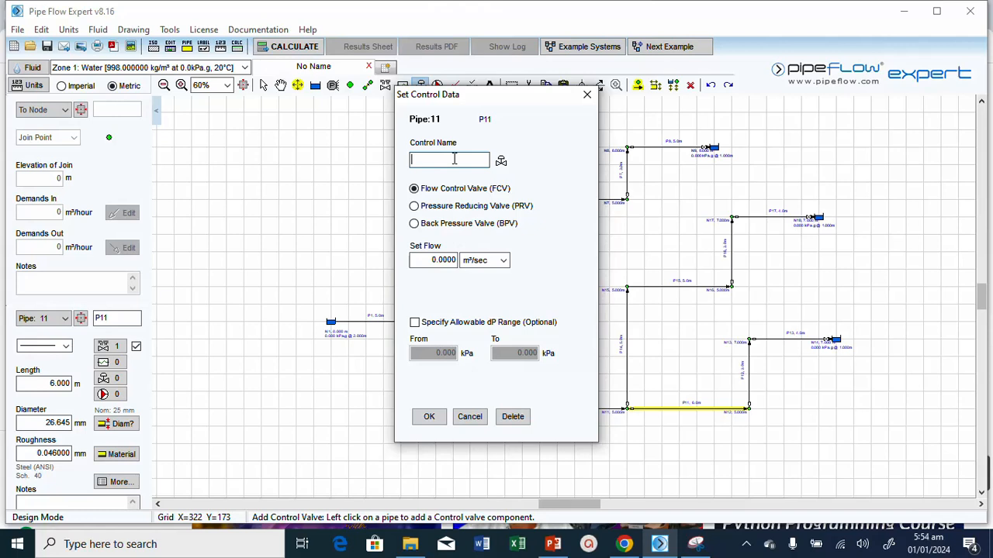
text(FCV 80 l/min)
click(503, 261)
click(489, 322)
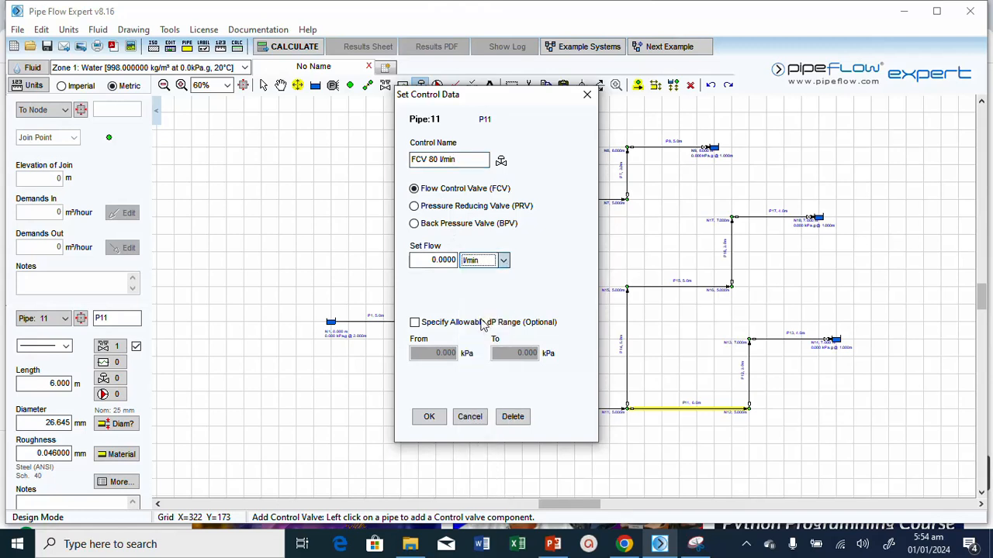
double_click(447, 260)
text(80)
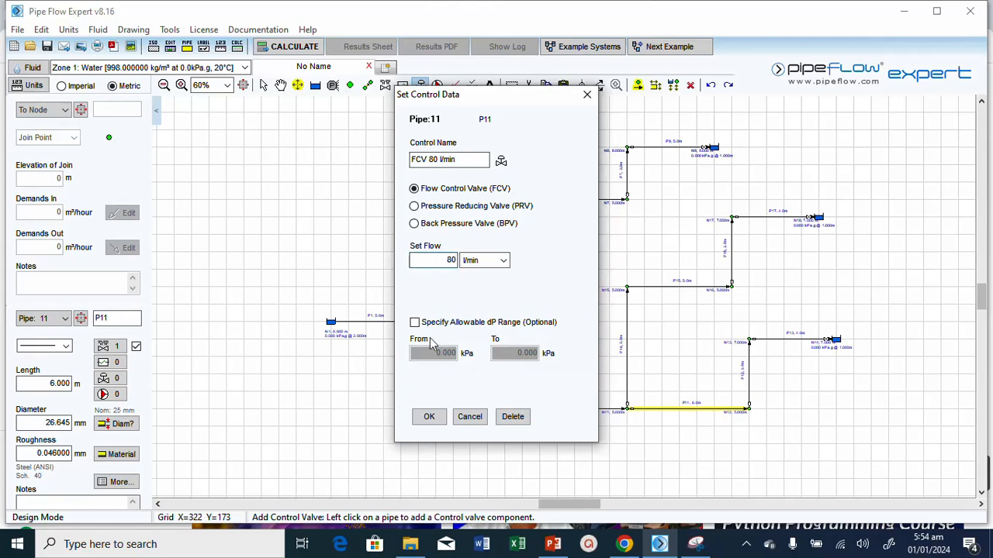
click(428, 418)
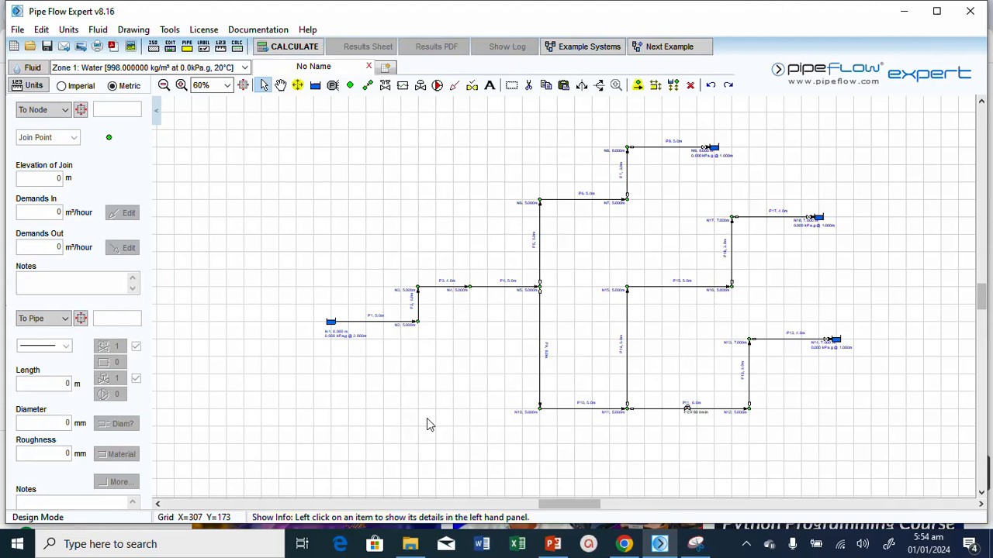
Add one 25 mm Standard Bend at Start of Pipe to pipe P15 and save the fitting
mouse_move(690, 402)
mouse_move(570, 208)
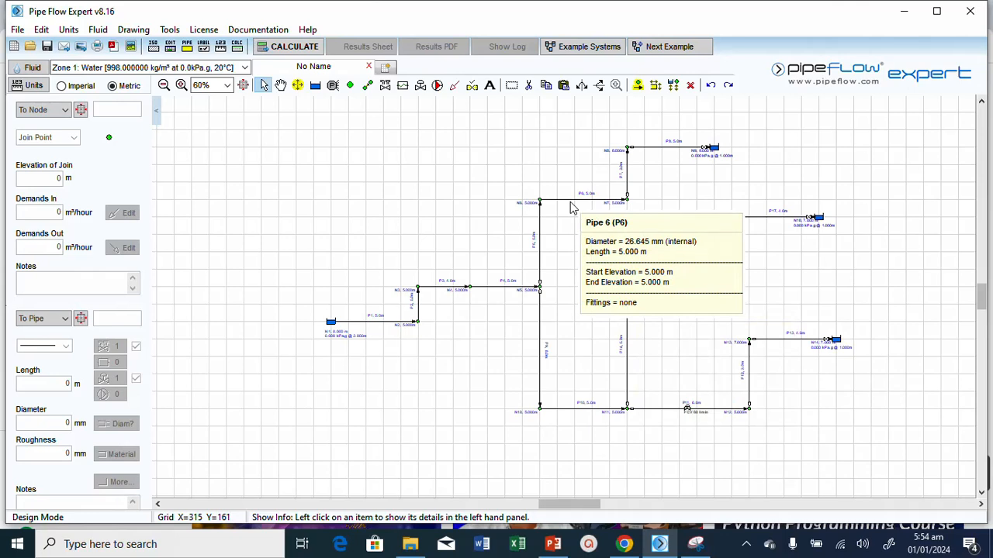
click(682, 290)
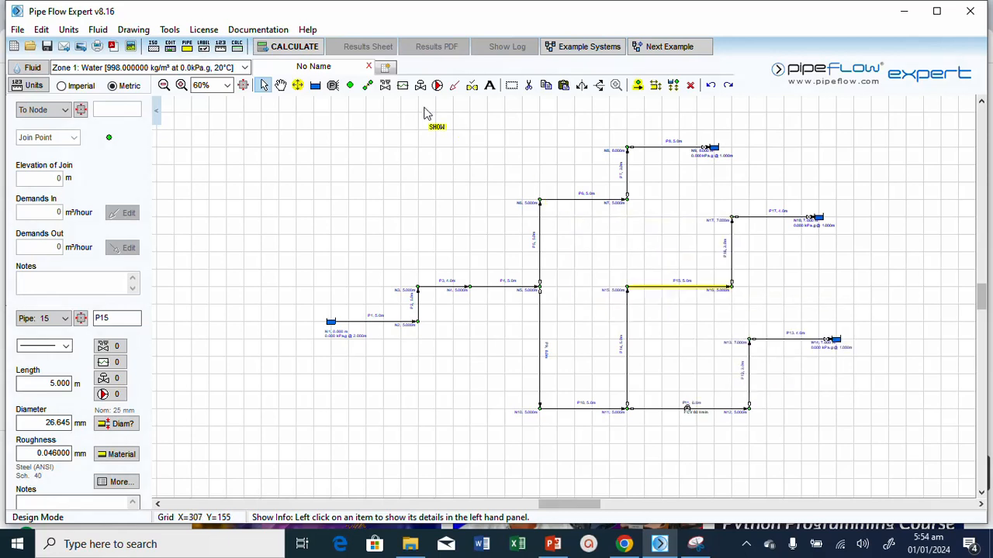
click(384, 85)
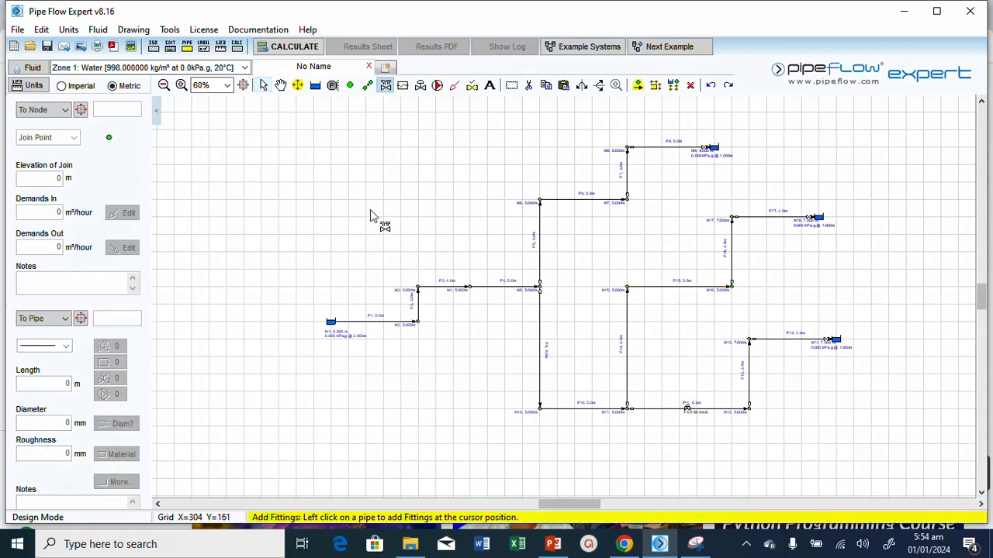
click(648, 290)
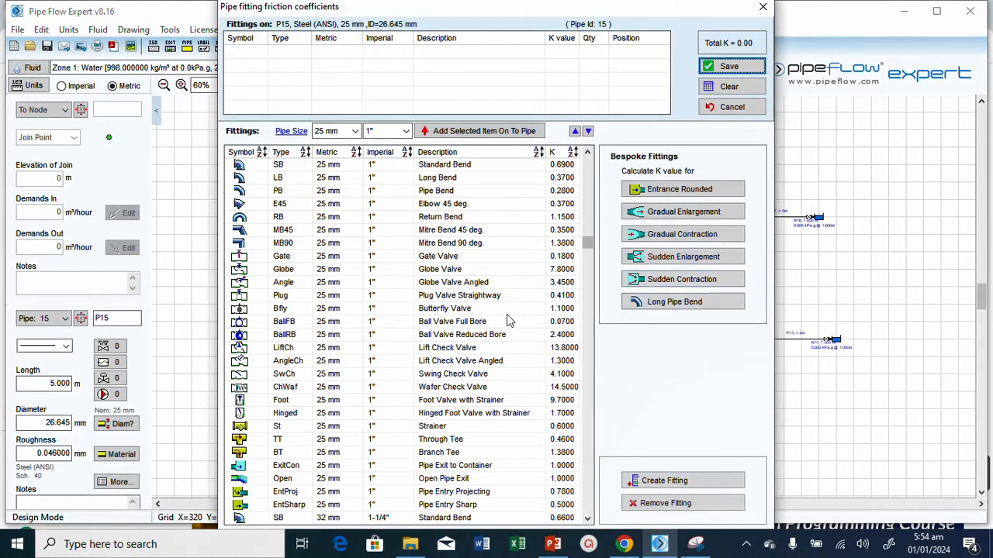
click(444, 167)
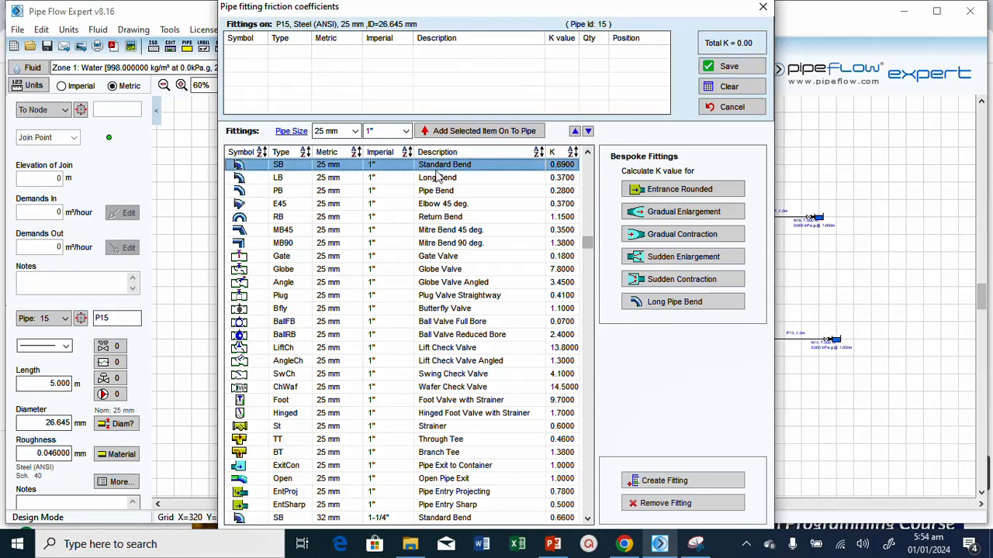
click(473, 132)
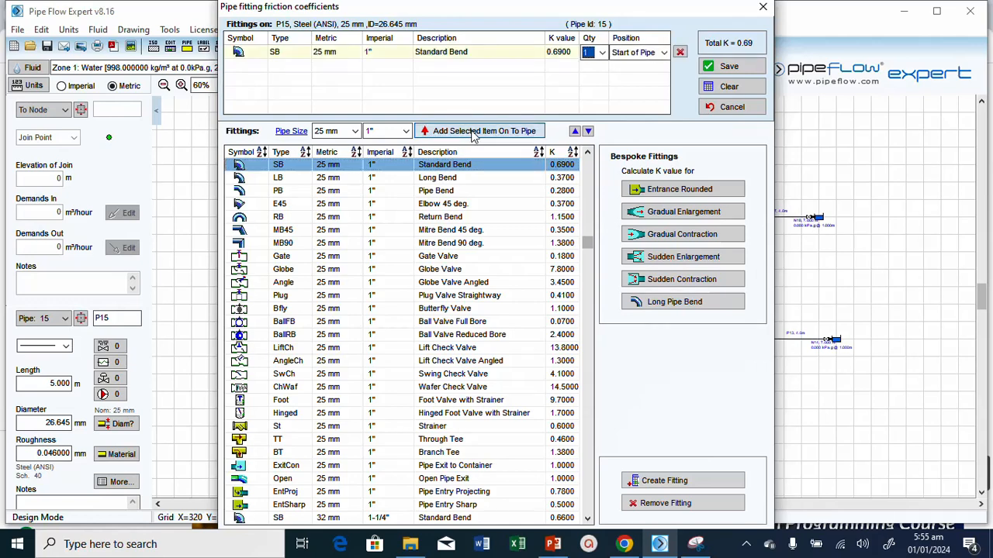
click(729, 66)
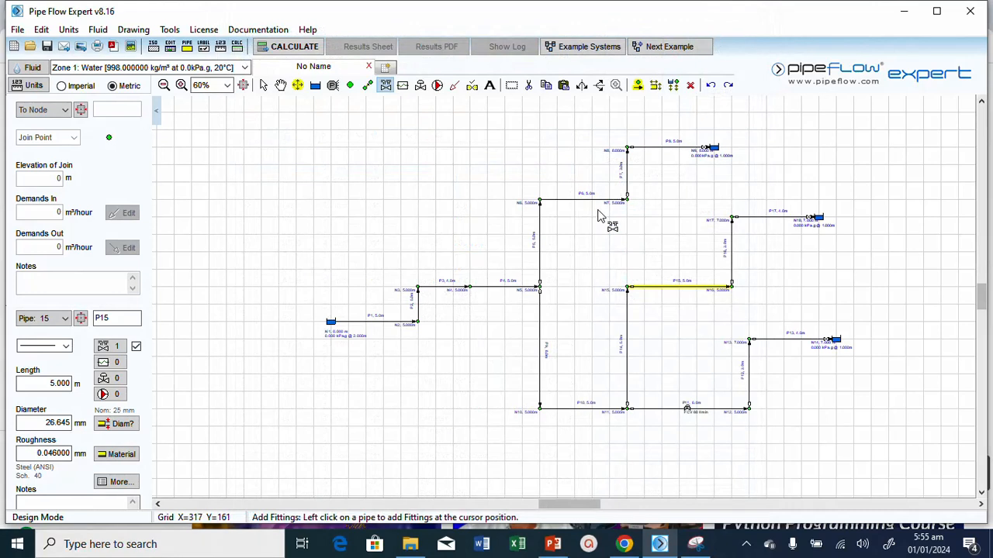
Add a Flow Control Valve named "FCV 80l/min" to pipe P15 with a set flow of 80 l/min
click(421, 85)
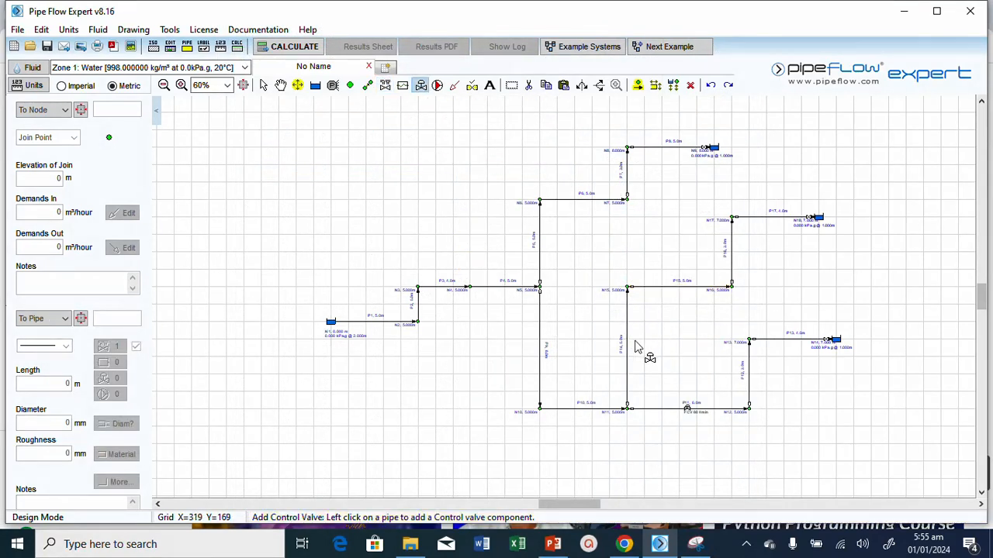
click(674, 290)
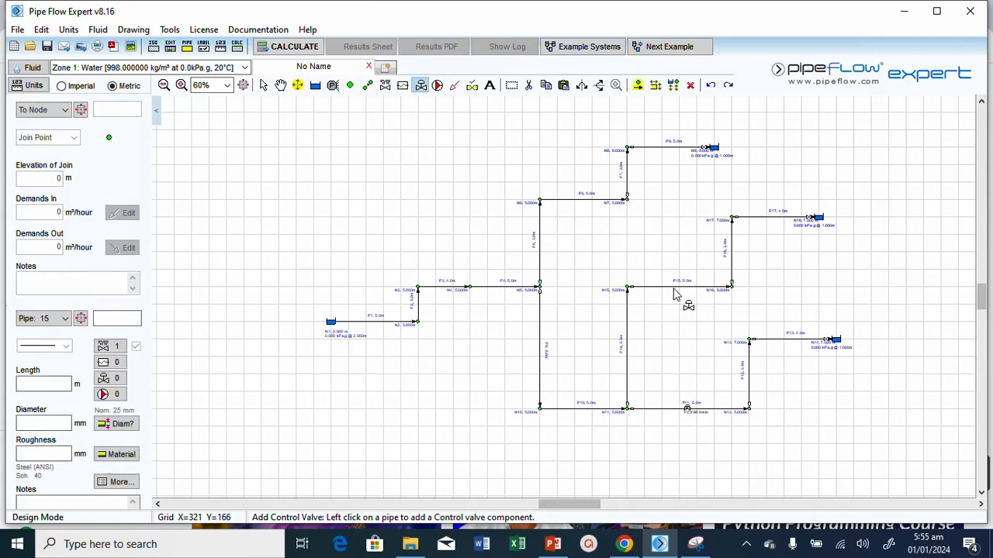
click(463, 161)
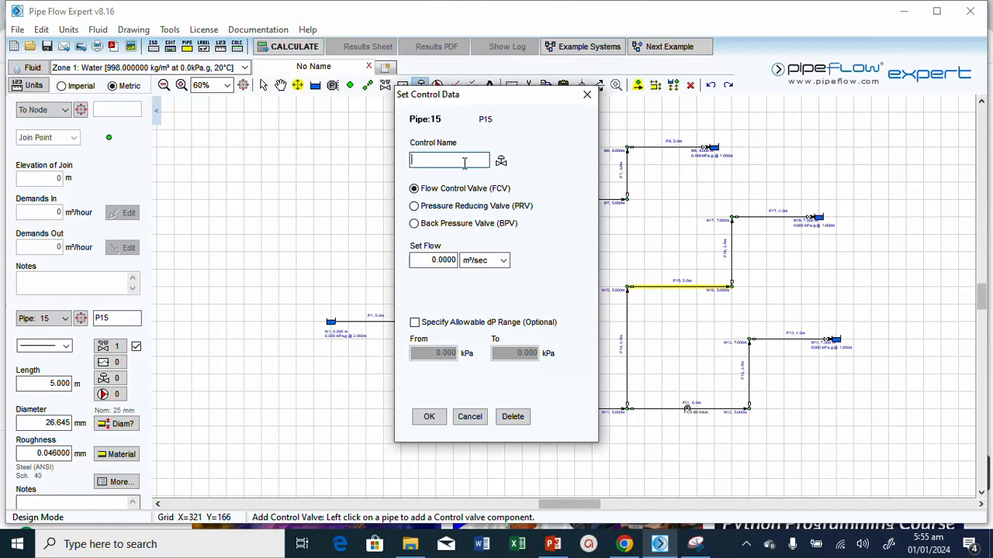
text(FCV 80l/min)
click(504, 261)
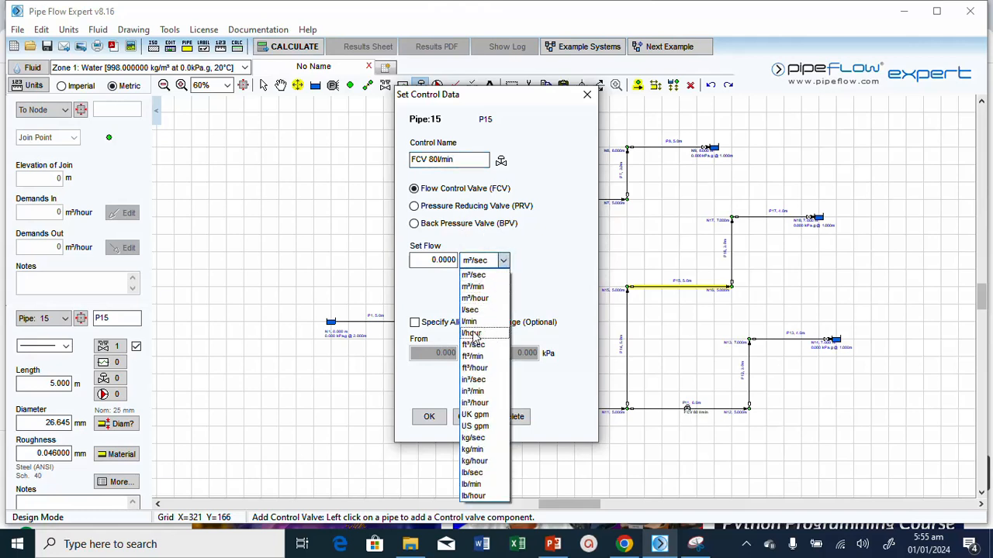
click(470, 322)
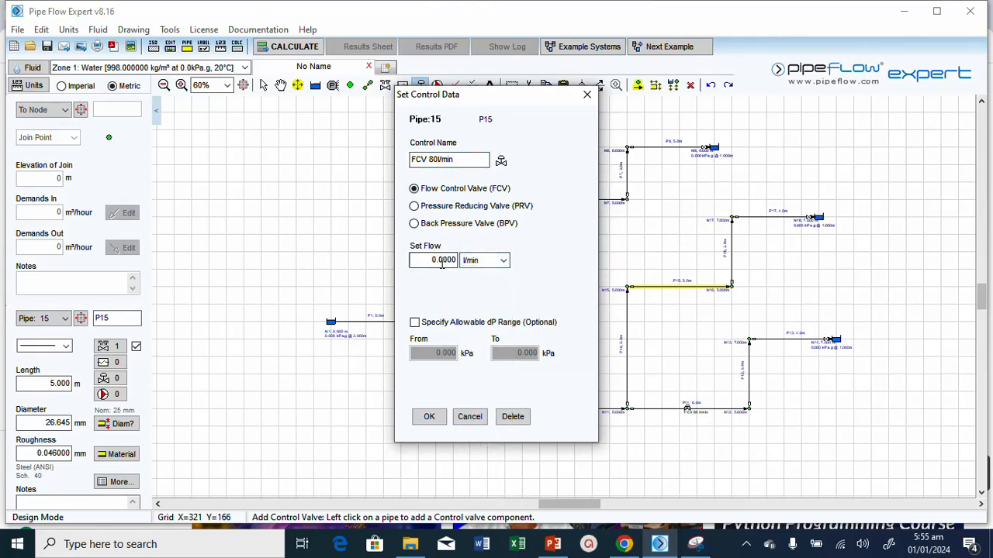
double_click(443, 260)
text(80)
click(428, 418)
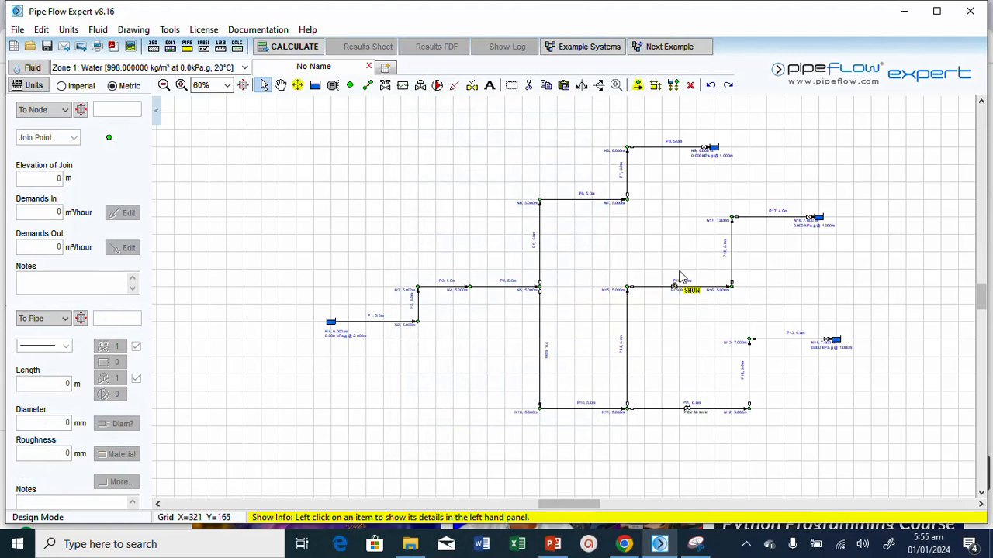
Set pipe P15's values, including its Standard Bend and control valve, as the defaults for new pipes
mouse_move(676, 289)
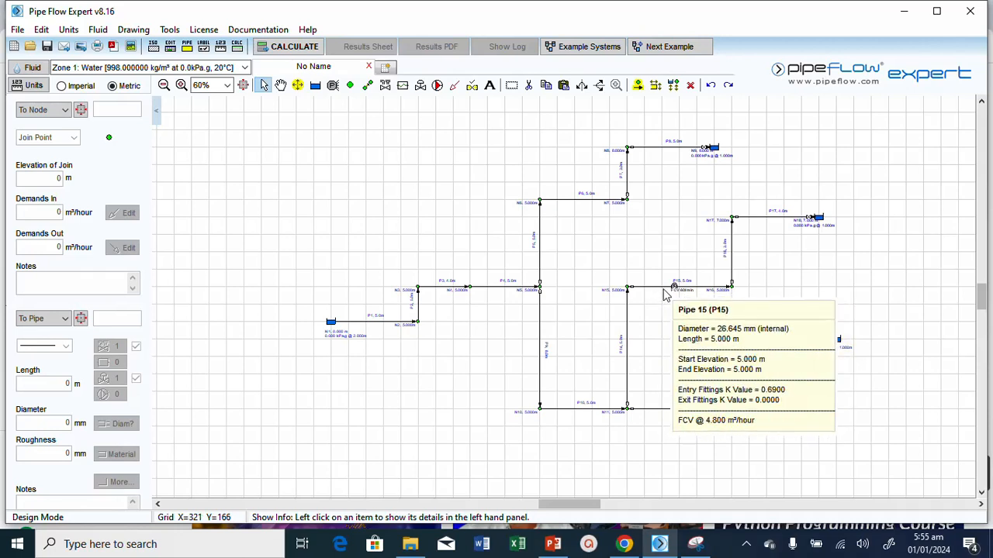
click(663, 292)
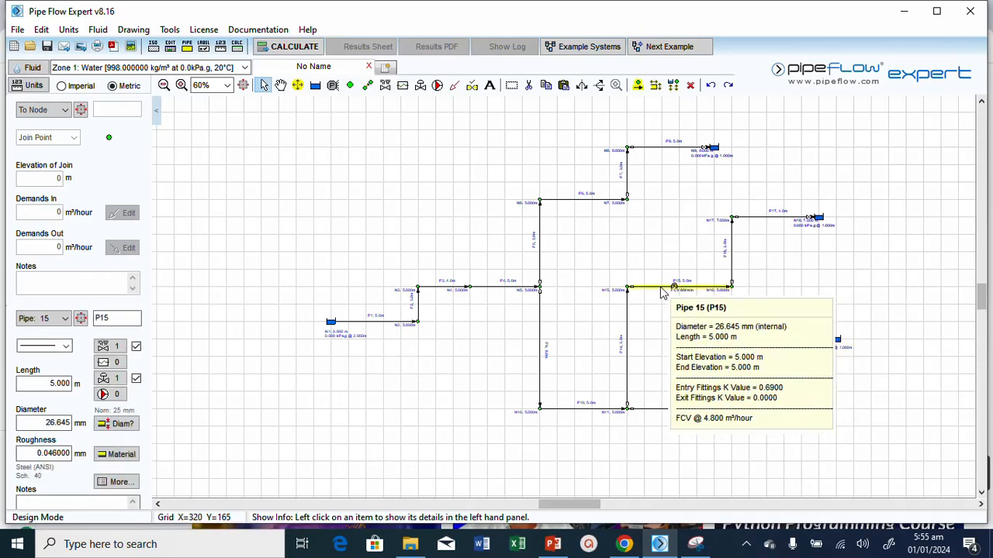
right_click(663, 292)
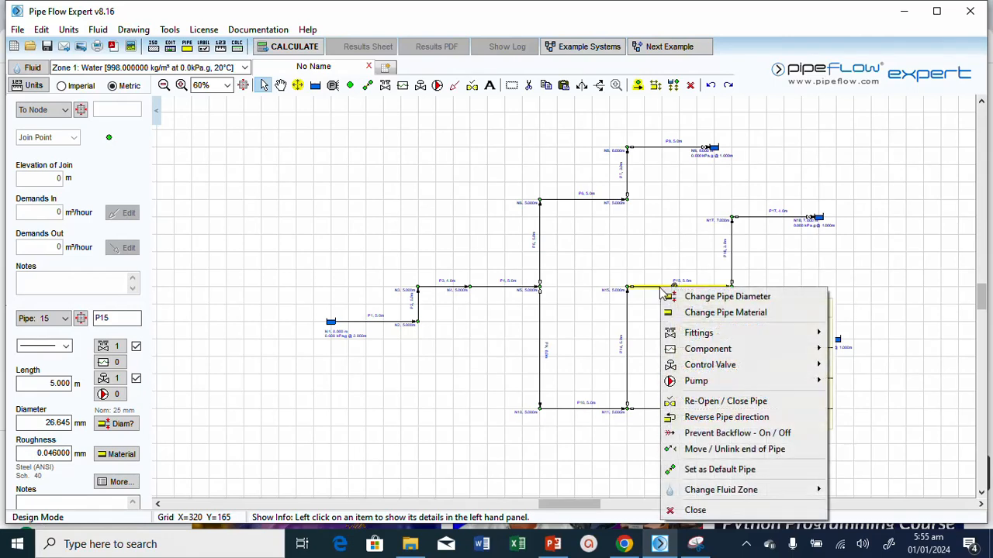
click(706, 470)
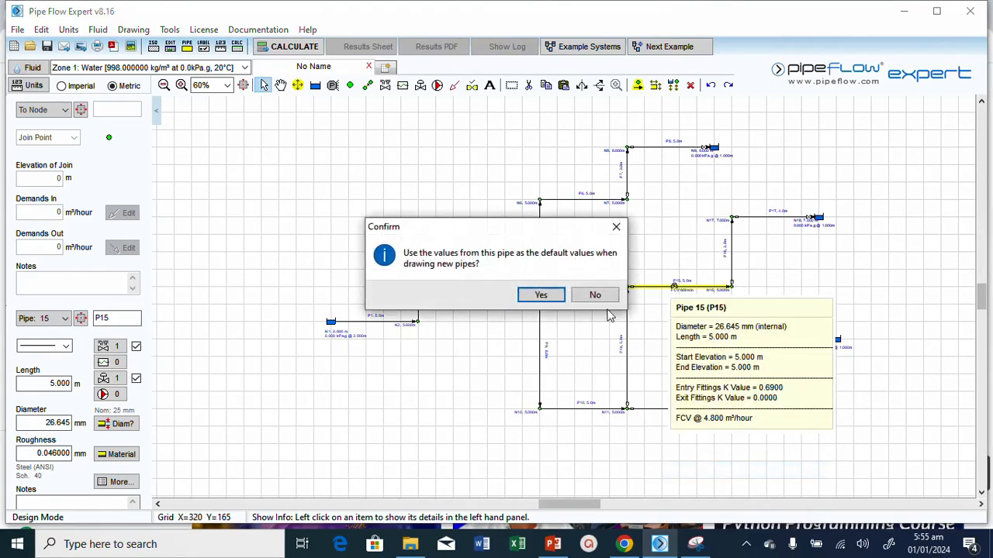
click(537, 292)
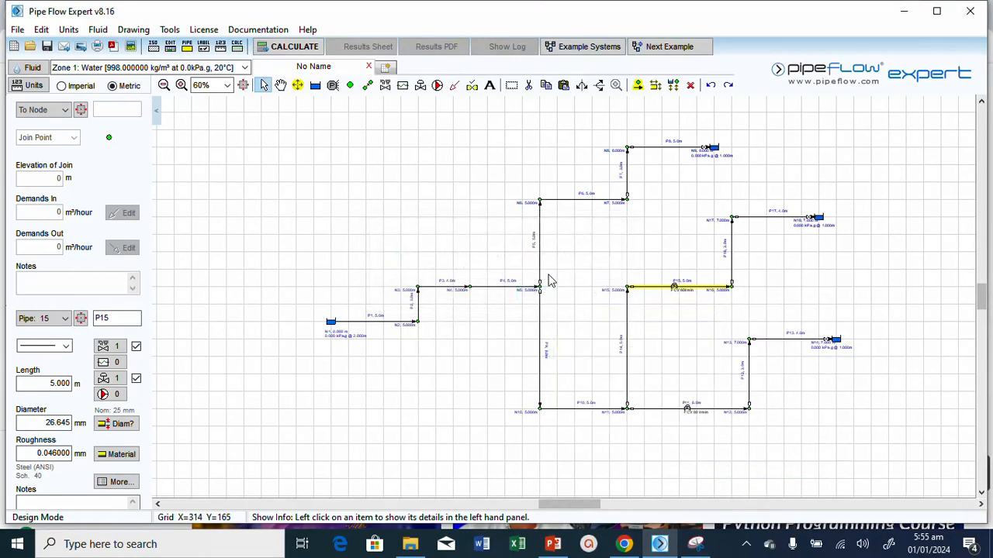
Select pipe P6, copy the default pipe's fittings and control valve to it, and clear the selection
click(636, 85)
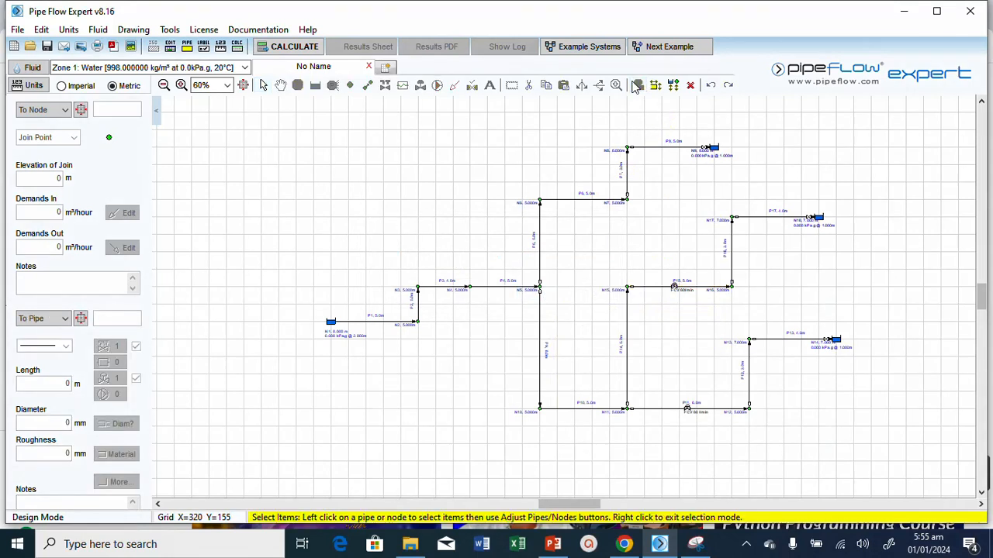
click(576, 205)
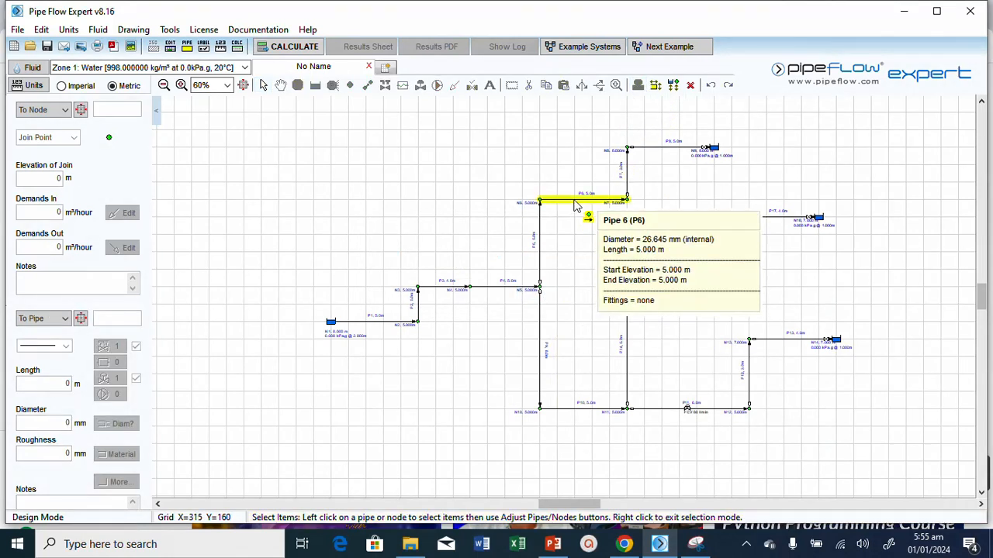
click(656, 85)
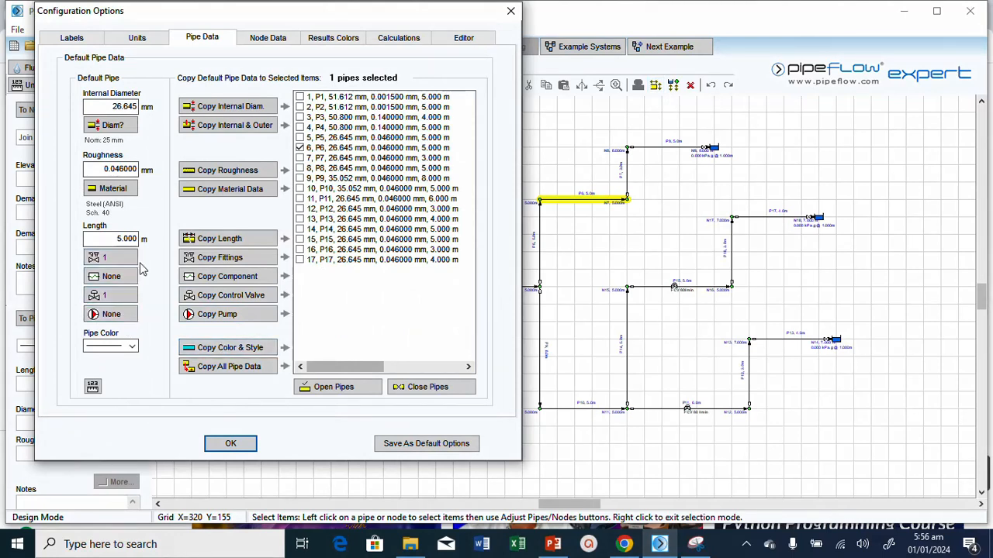
click(218, 261)
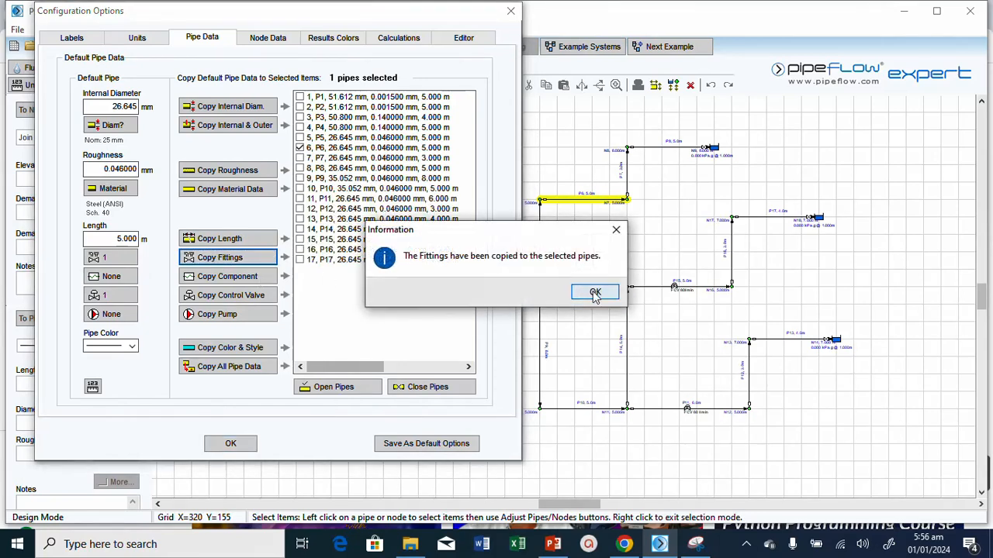
click(595, 293)
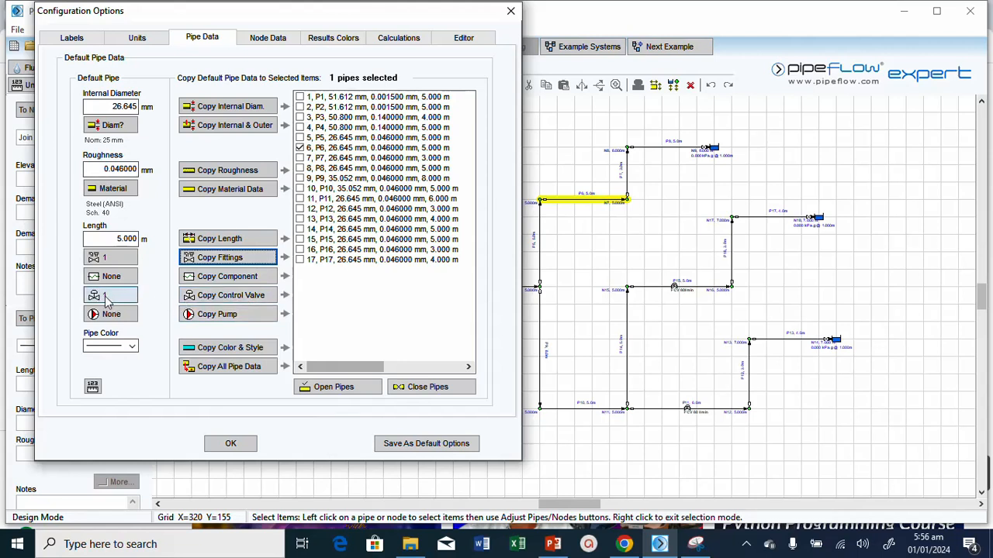
click(219, 302)
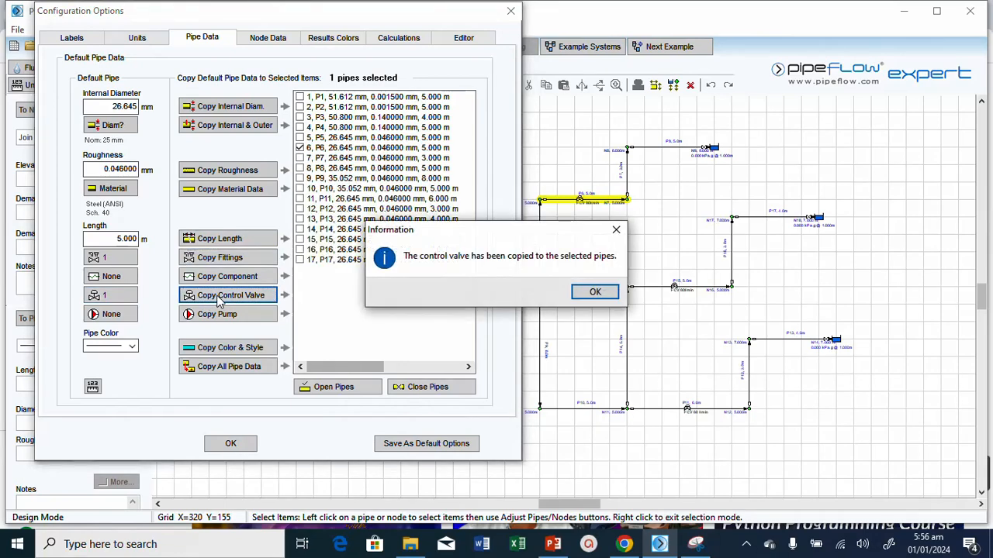
click(594, 292)
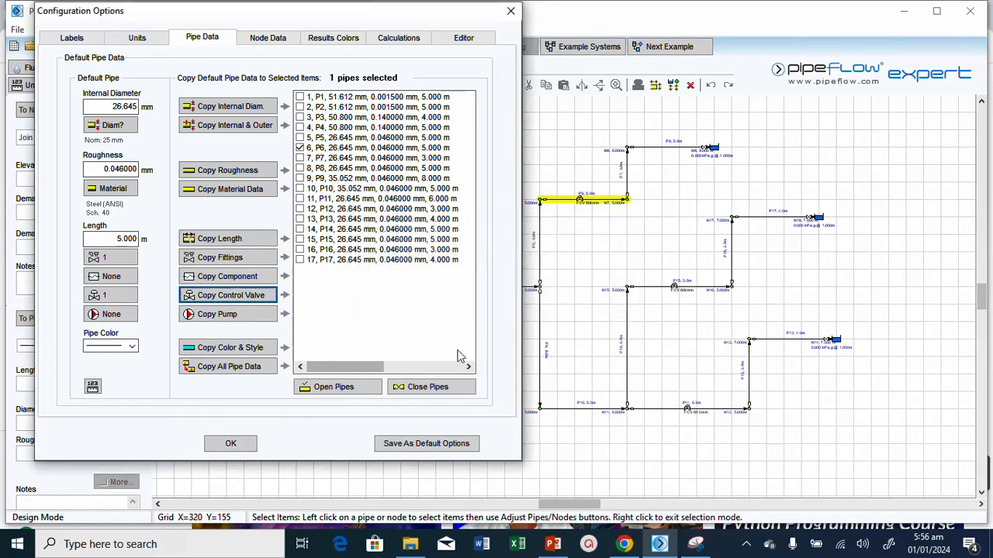
click(230, 443)
click(594, 299)
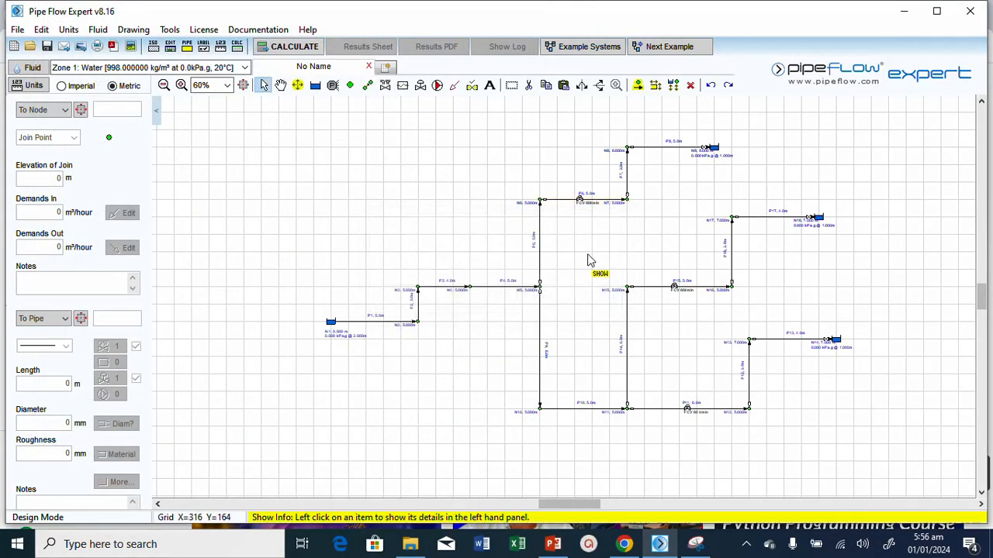
Rename pipe P6's flow control valve "FCV 78 l/min" and set its flow to 78 l/min
mouse_move(584, 208)
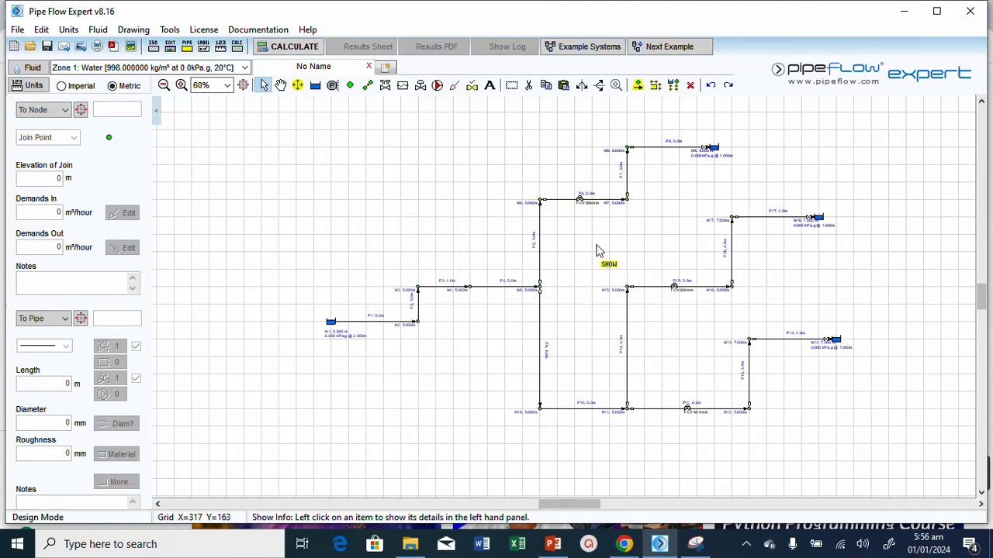
click(581, 202)
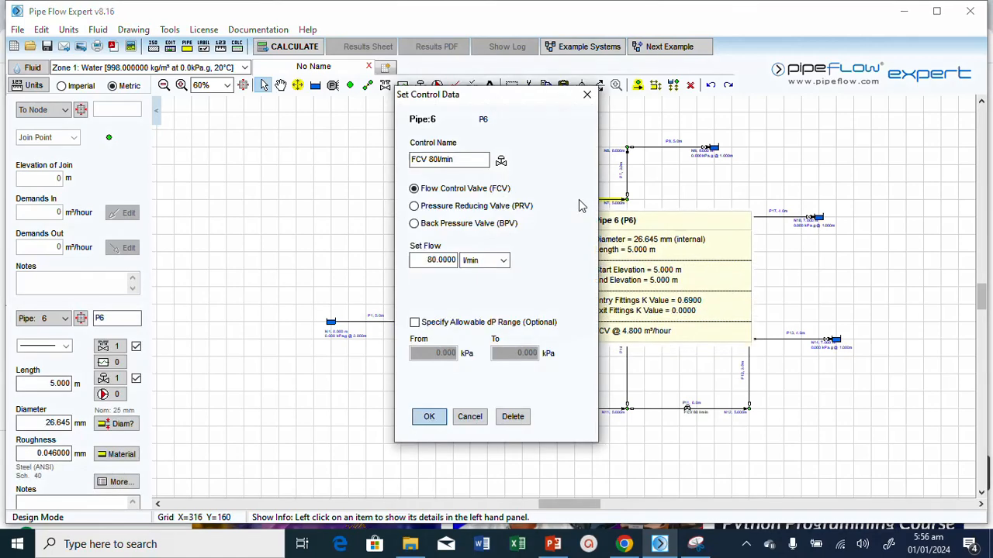
click(434, 161)
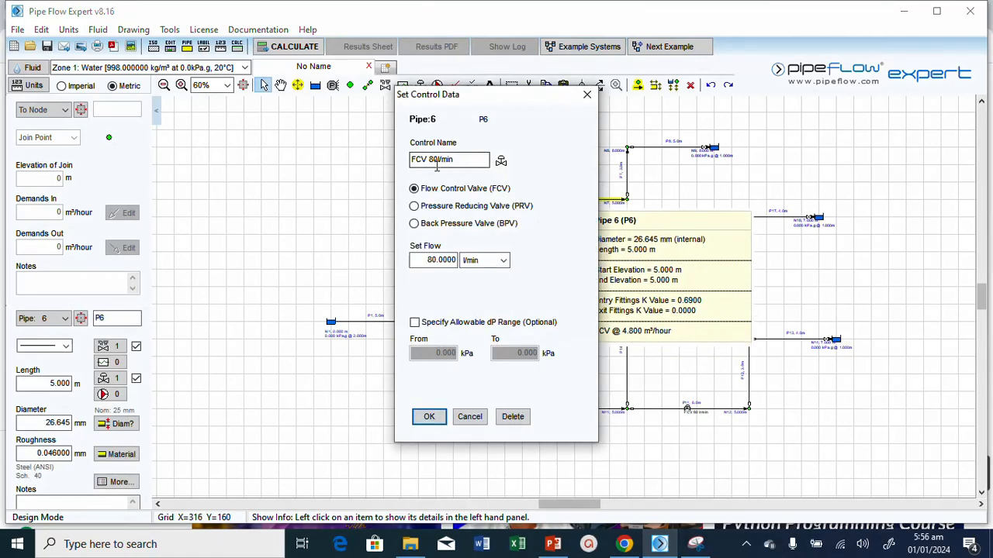
click(431, 159)
key(Delete)
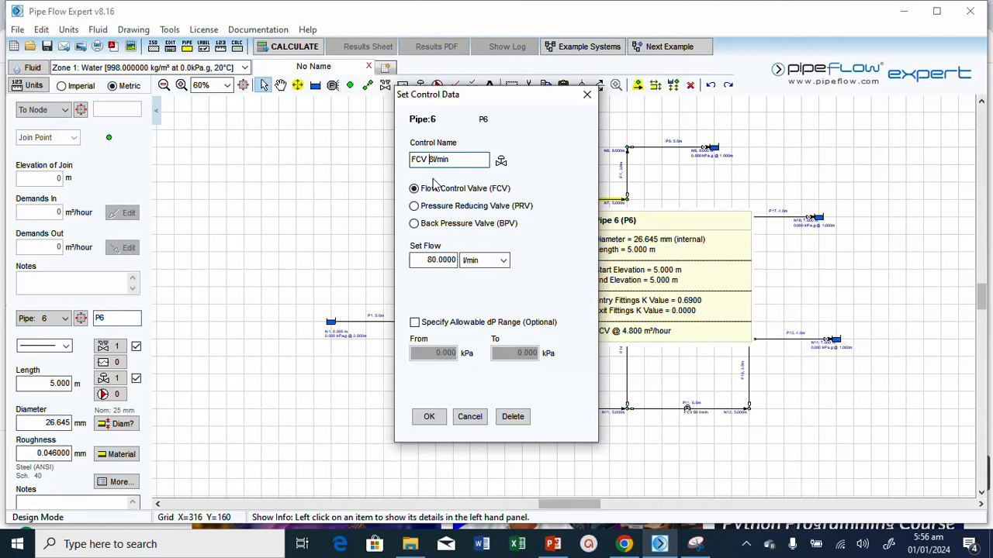
text(7)
click(435, 260)
click(432, 260)
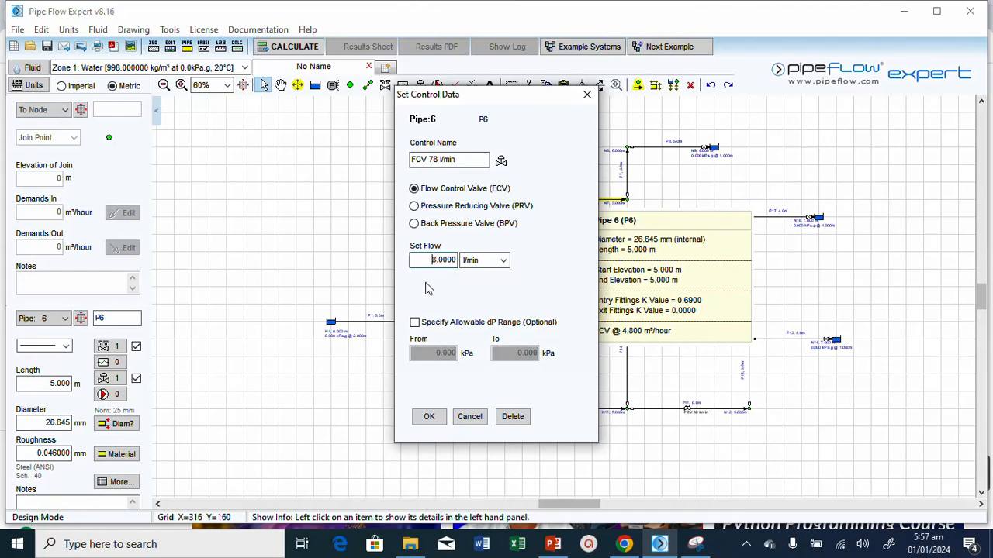
text(7)
click(430, 418)
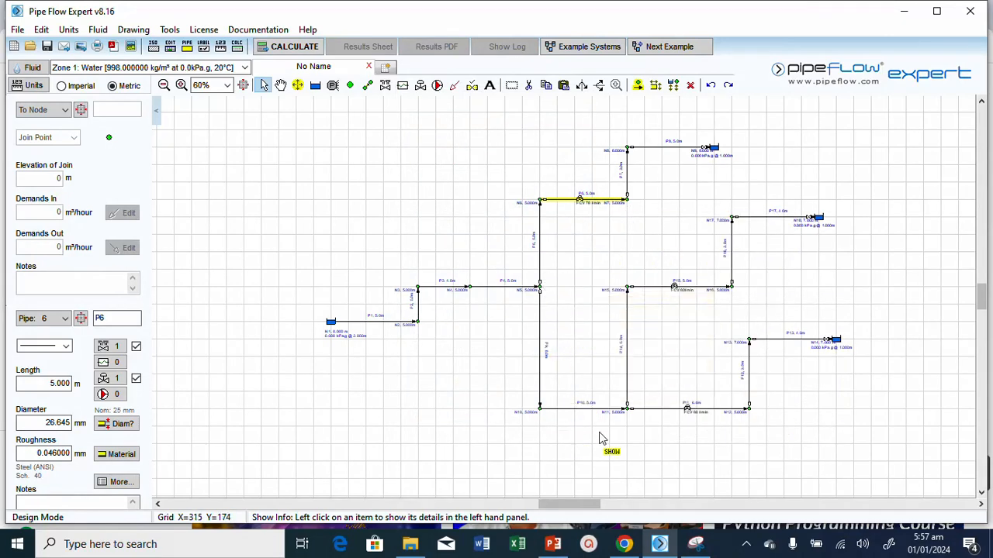
Add a pump to pipe P4, just after node N4, and open its pump data for entry
mouse_move(540, 359)
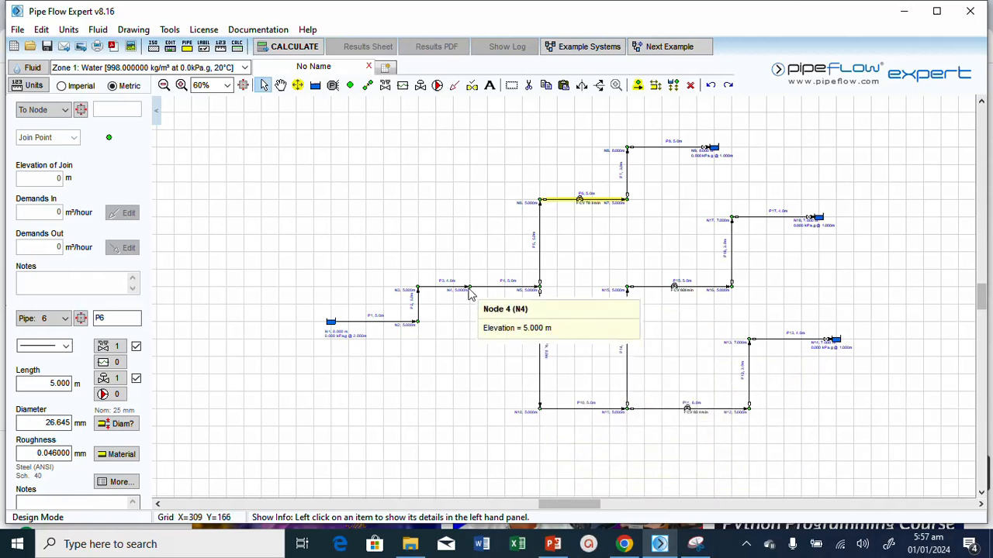
mouse_move(481, 296)
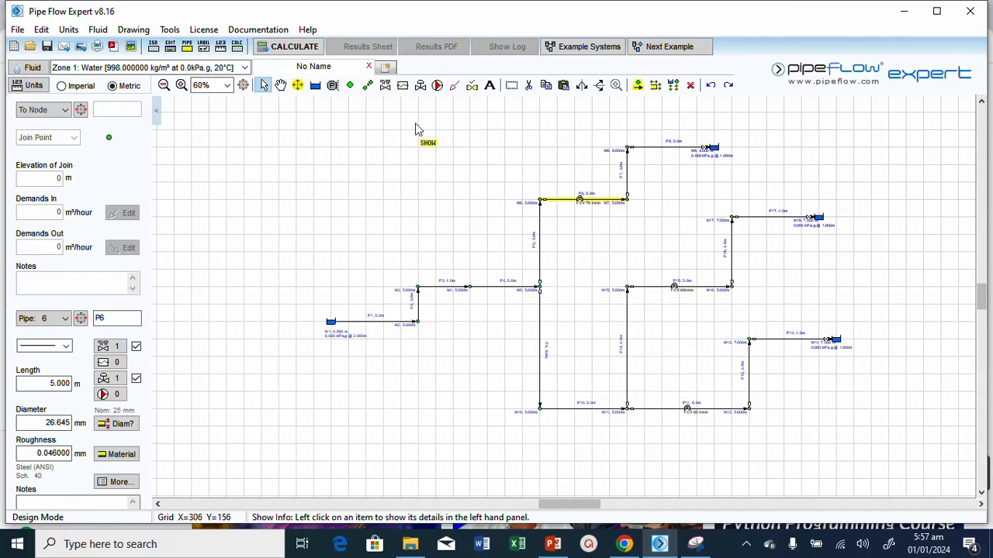
click(437, 84)
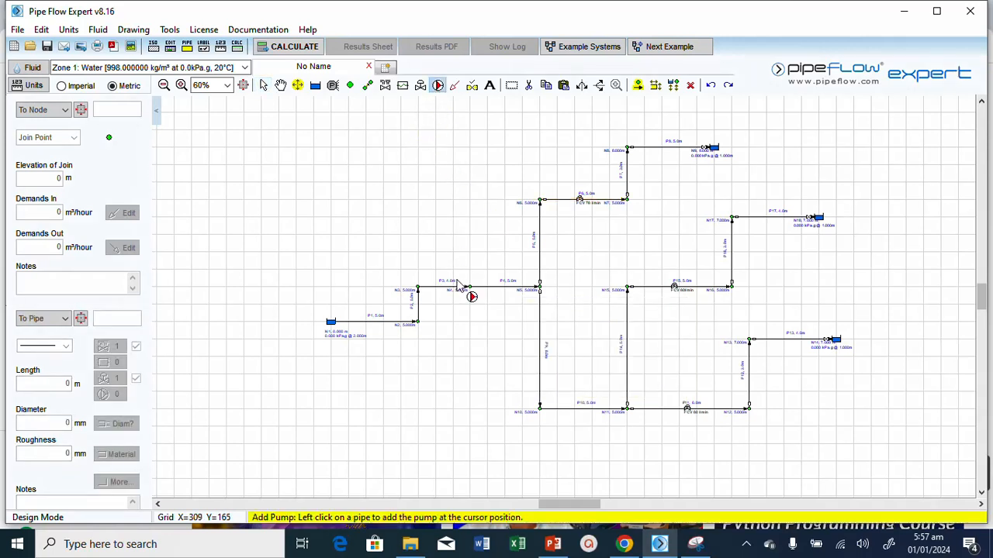
click(478, 295)
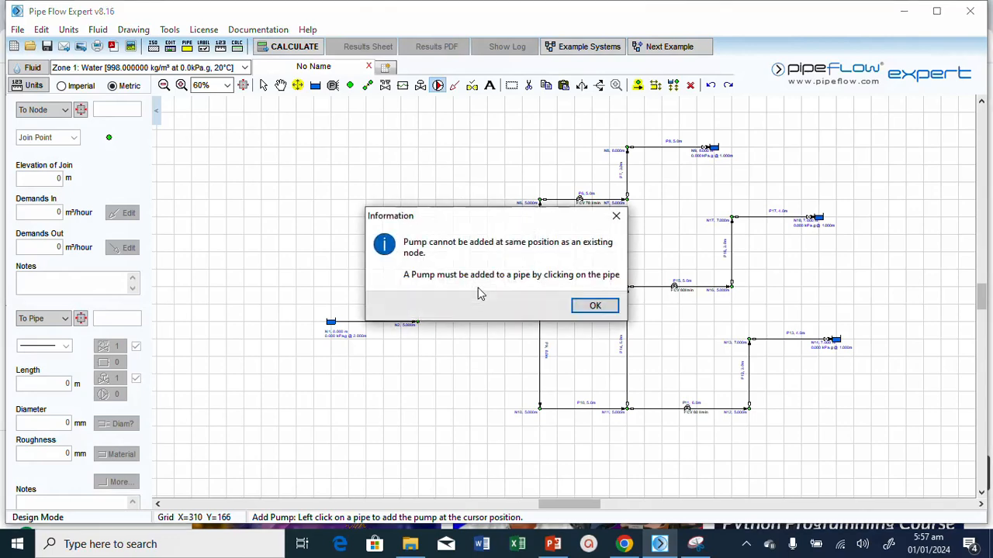
click(594, 307)
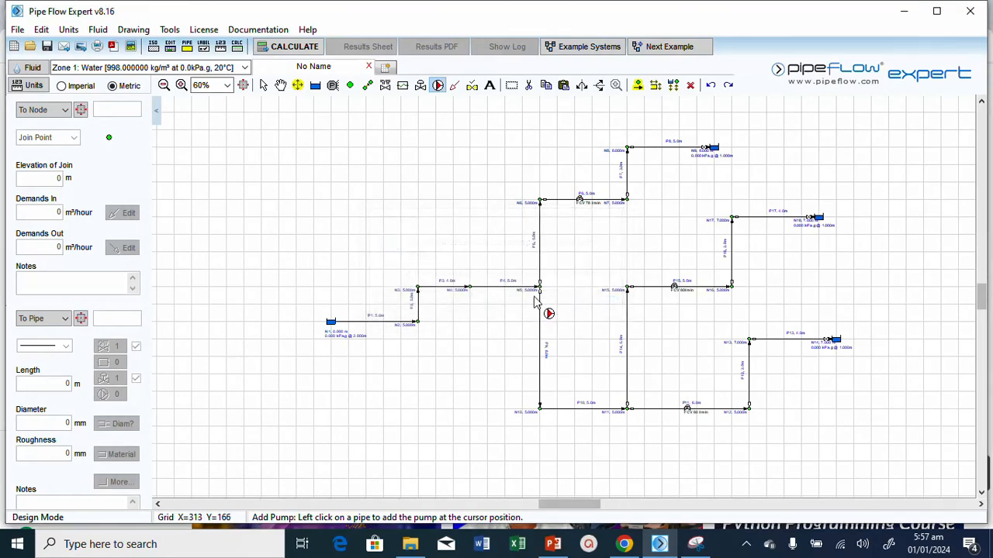
click(491, 289)
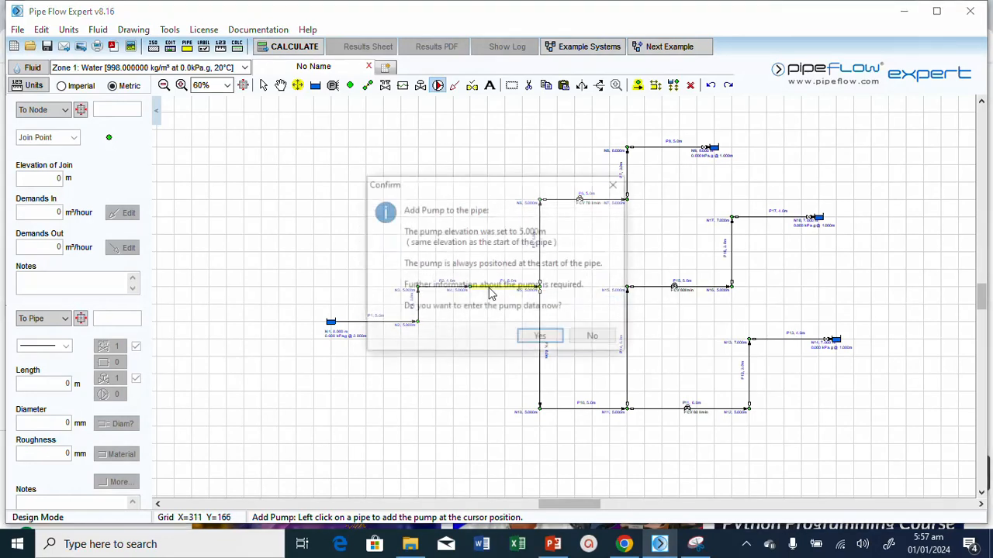
click(542, 338)
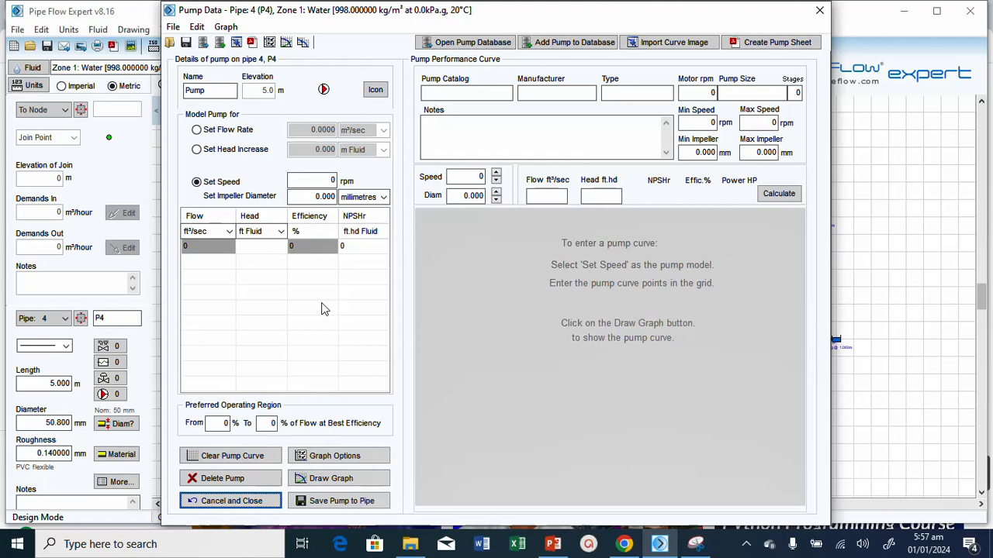
Model pipe P4's pump with a set head increase of 20 m Fluid and save it to the pipe
click(197, 152)
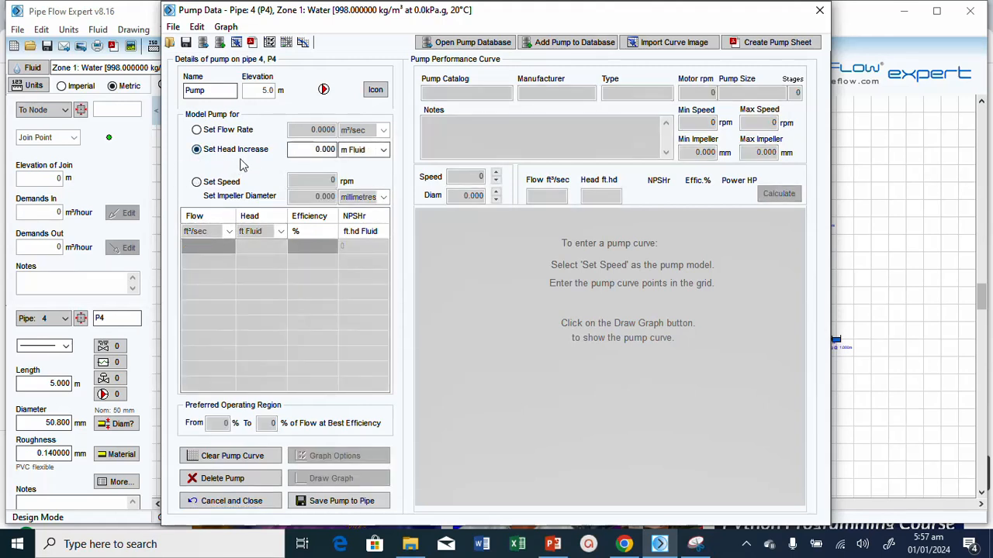
double_click(332, 148)
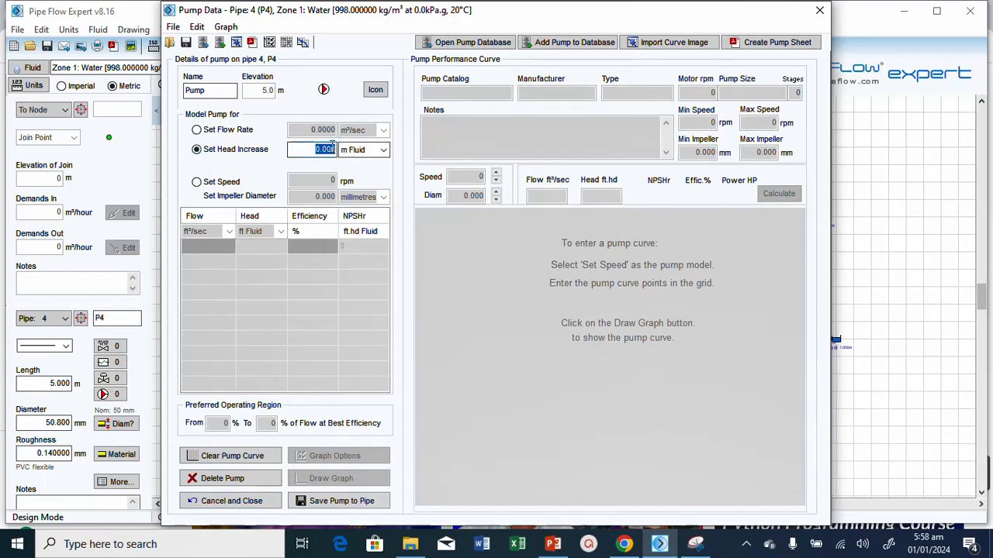
text(20)
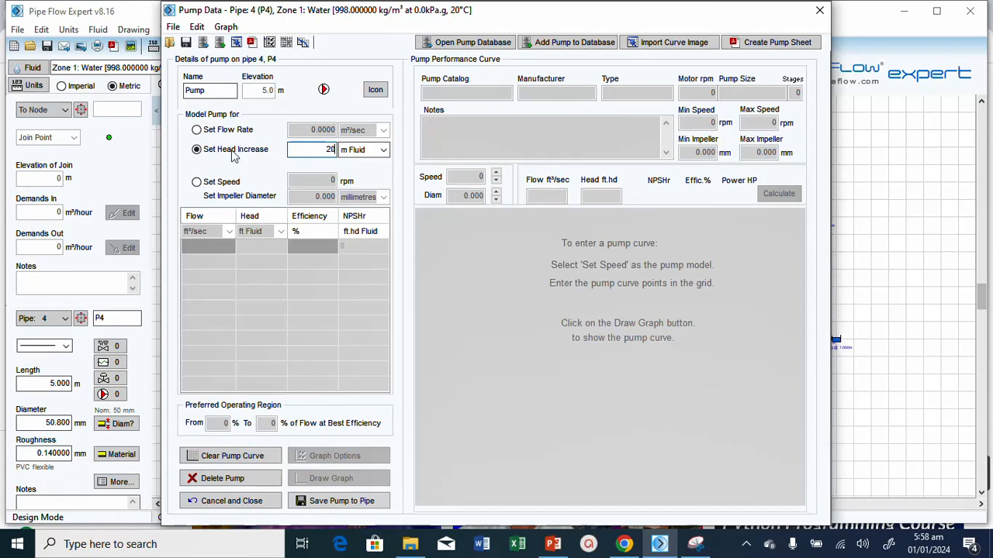
click(337, 502)
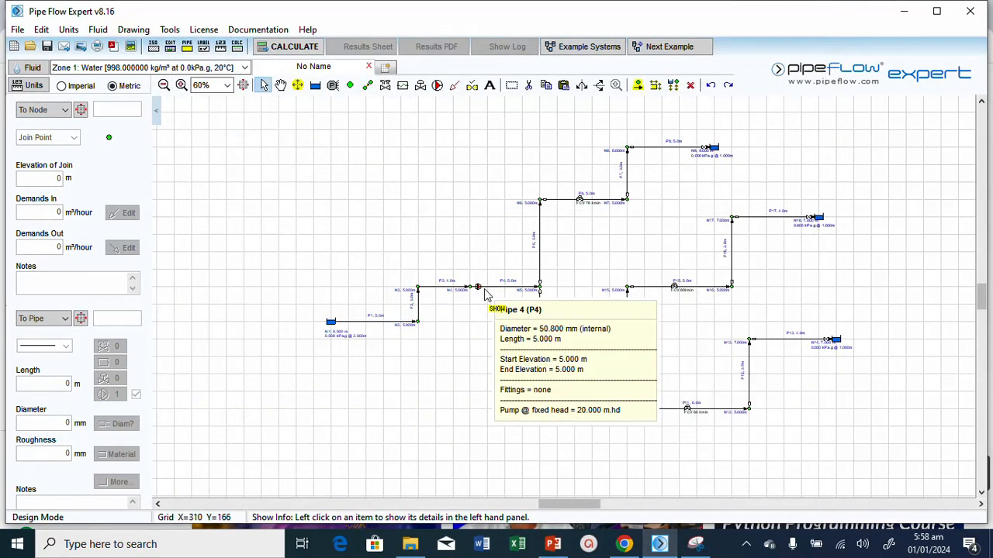
Add one 50 mm Gate Valve at Start of Pipe to pipe P4, save it and leave the fittings tool
click(384, 87)
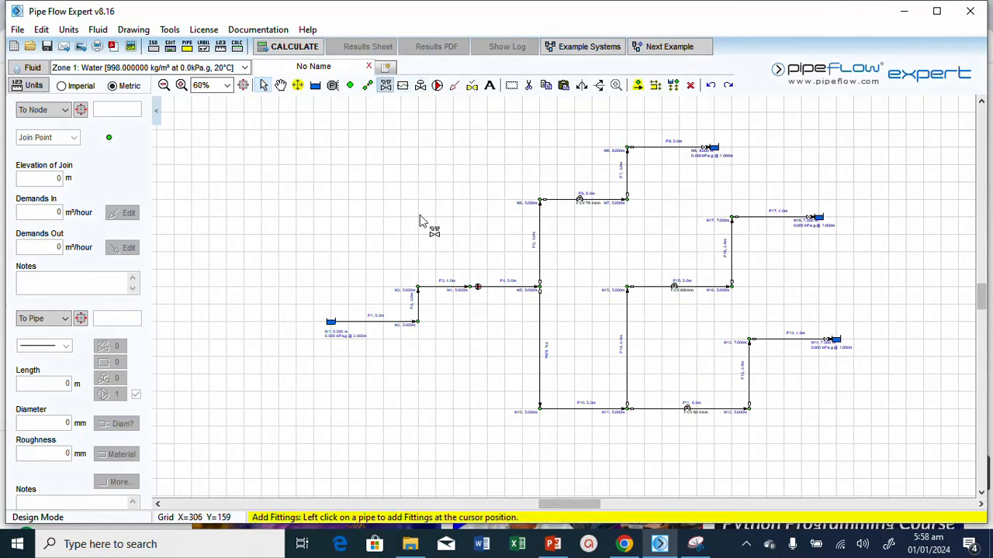
click(526, 289)
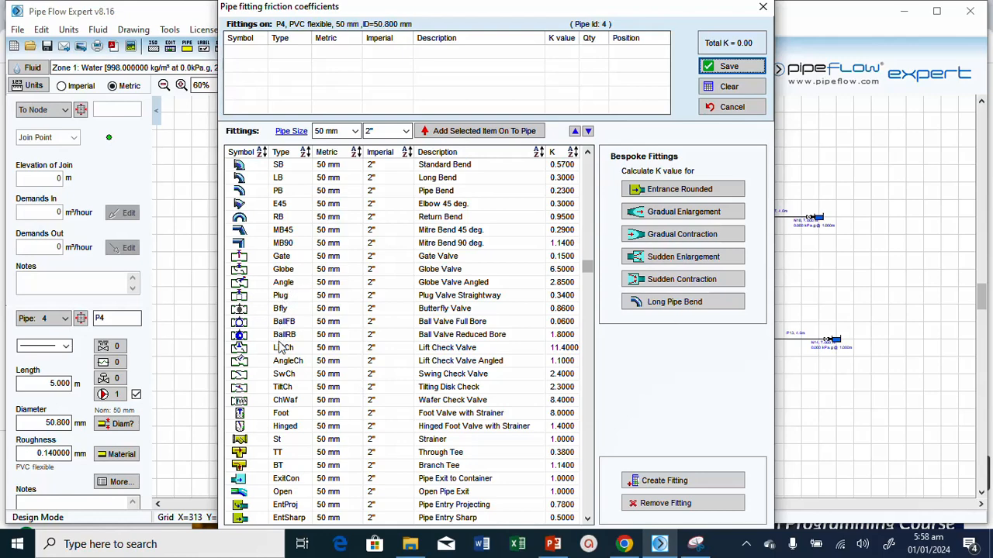
click(299, 261)
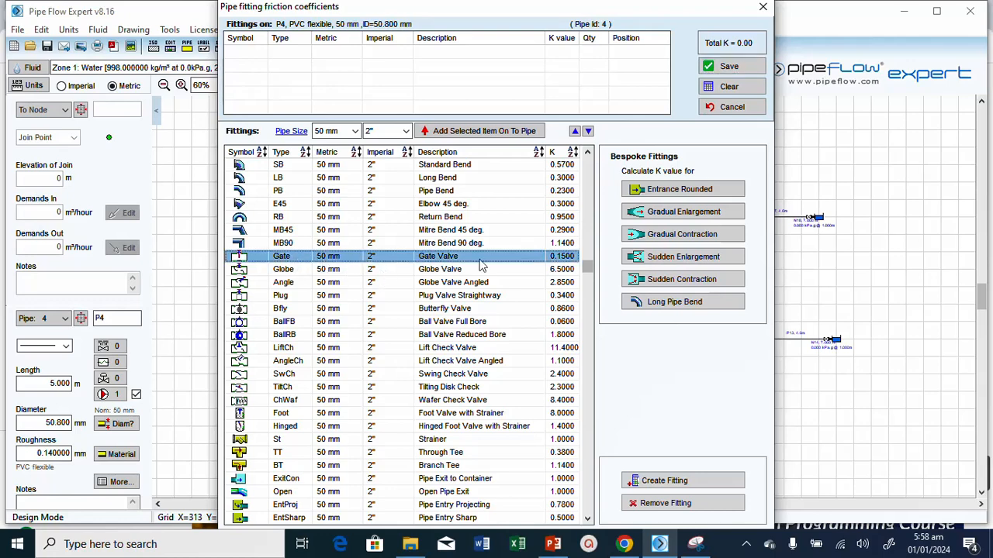
click(468, 133)
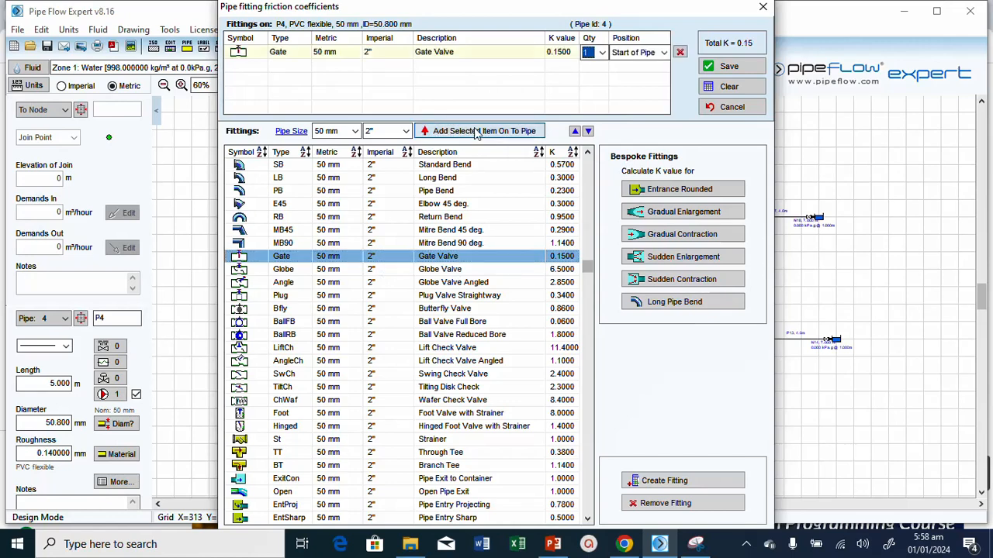
click(737, 67)
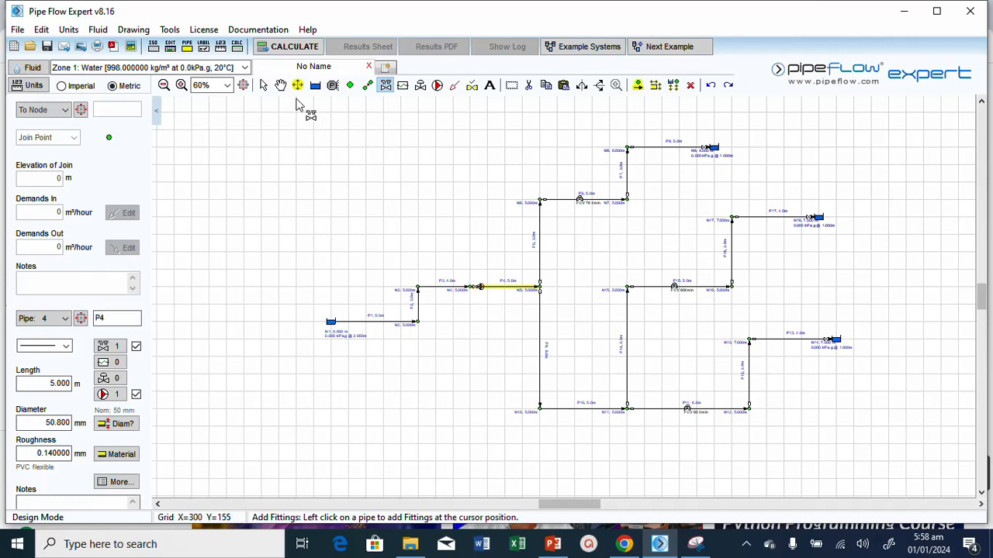
click(264, 86)
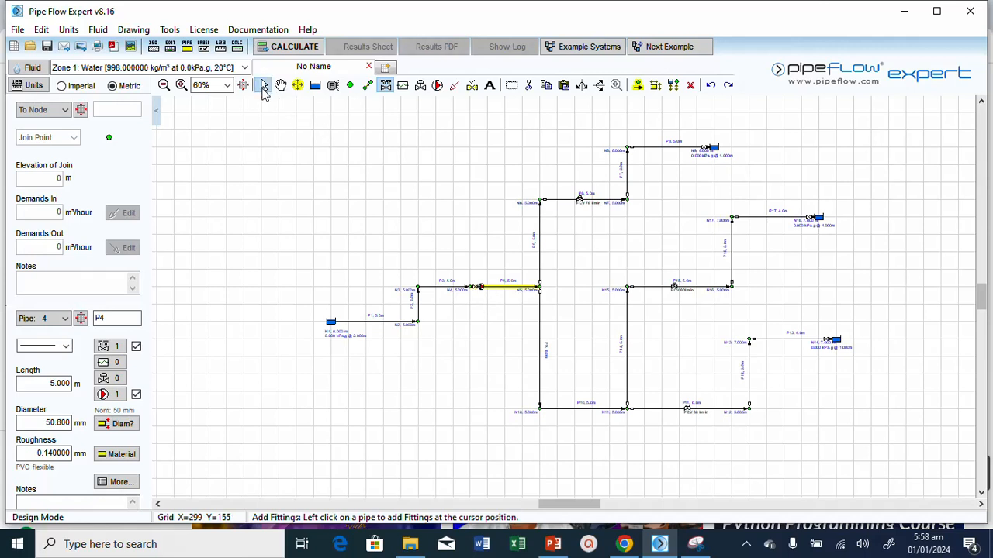
Change the position of pipe P4's Gate Valve to End of Pipe and save the fitting
click(473, 288)
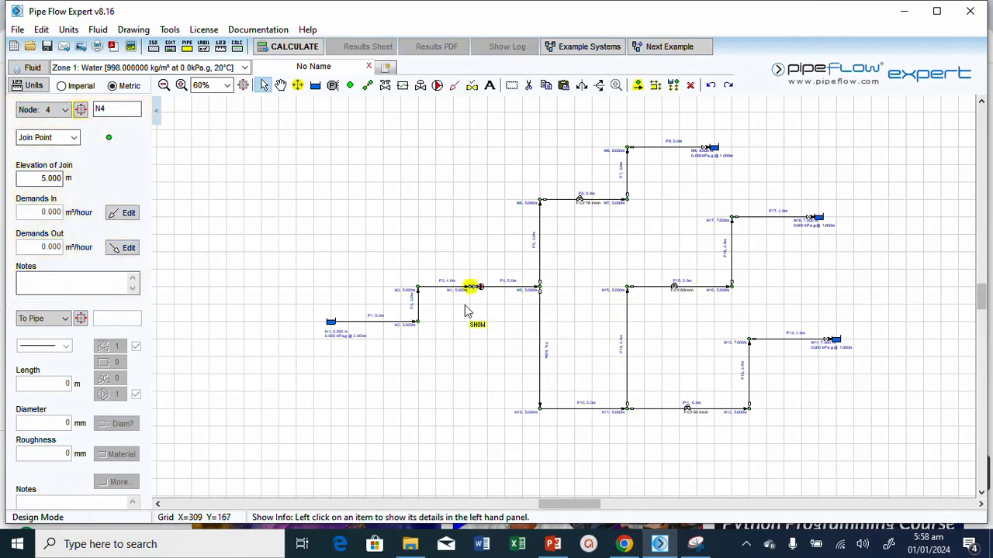
click(473, 288)
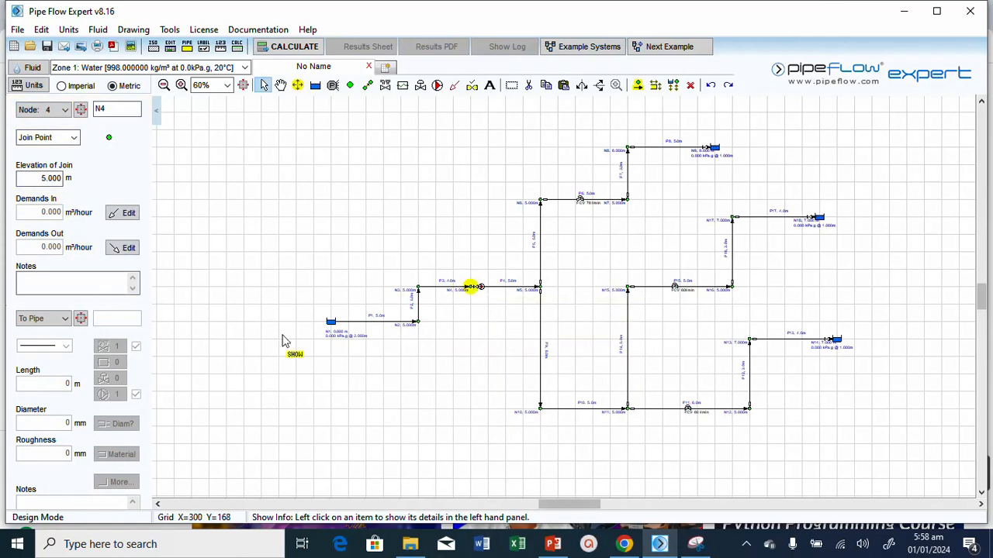
click(498, 291)
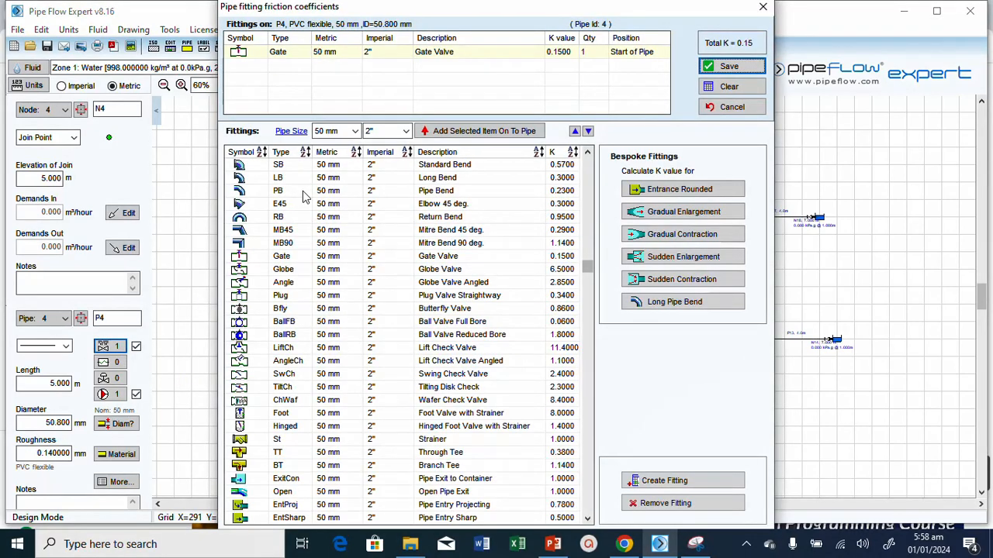
click(637, 52)
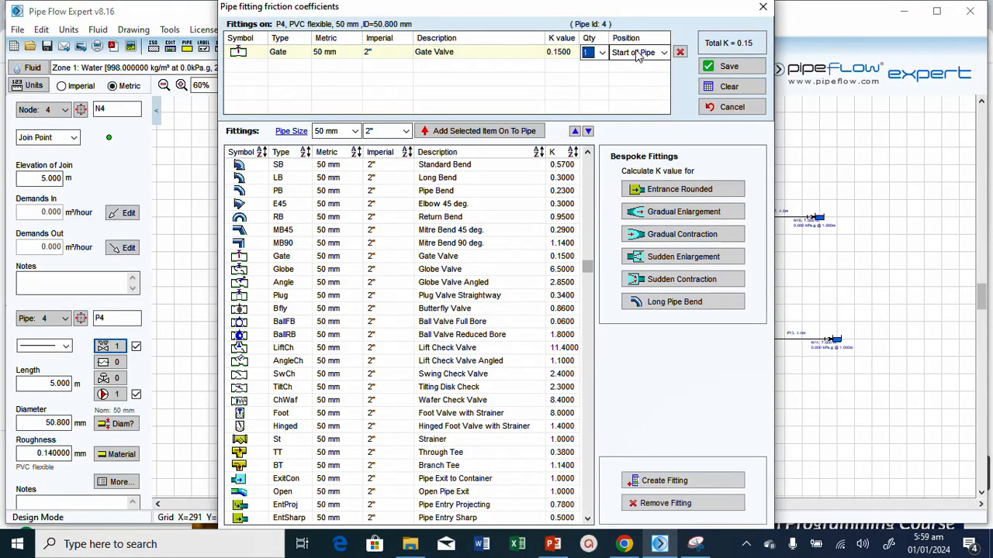
click(664, 52)
click(644, 78)
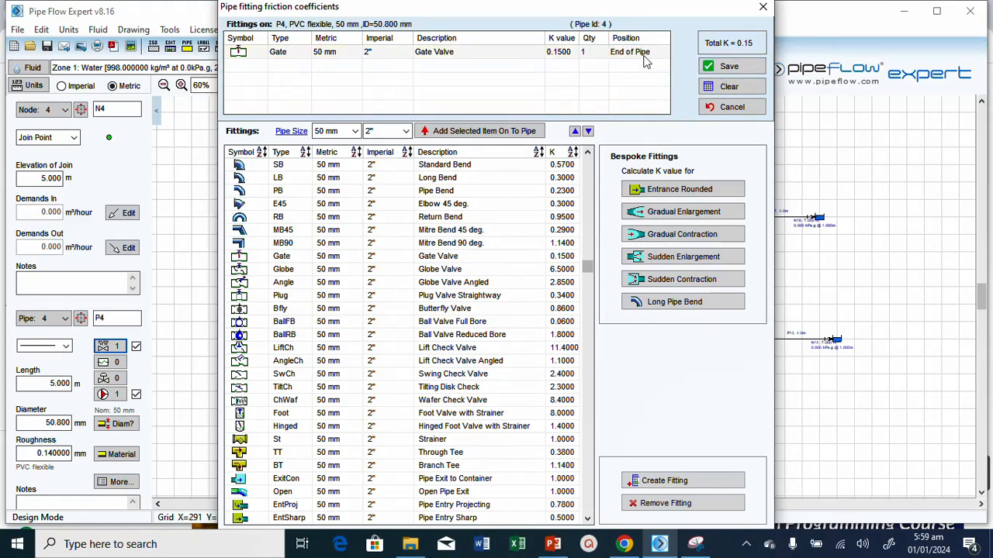
click(729, 65)
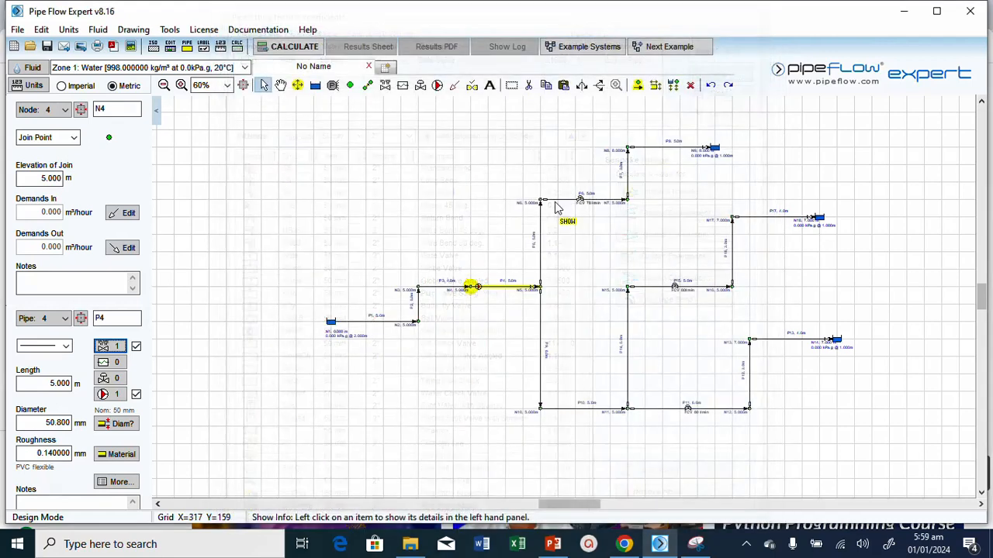
mouse_move(532, 292)
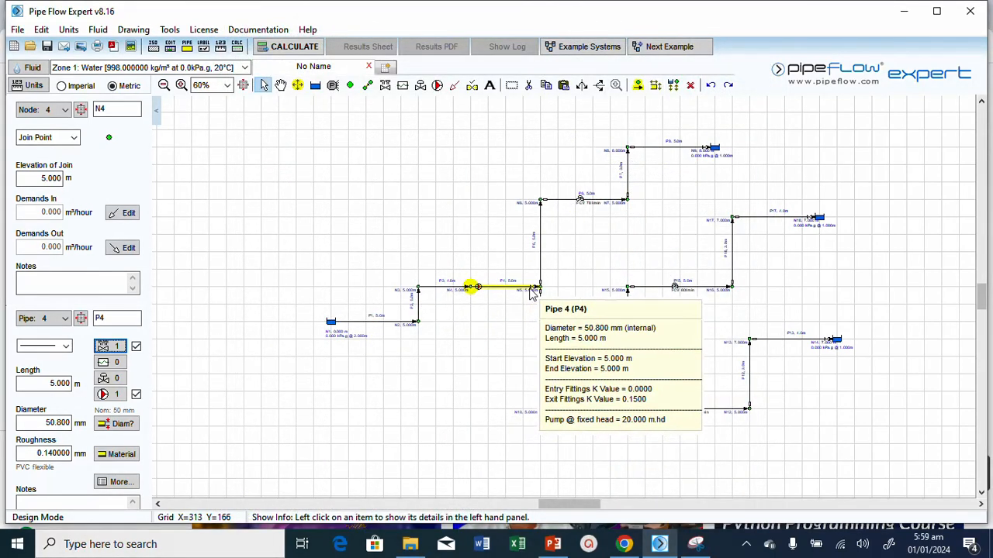
Add one 50 mm Standard Bend at Start of Pipe to the fittings of pipe P3
mouse_move(438, 292)
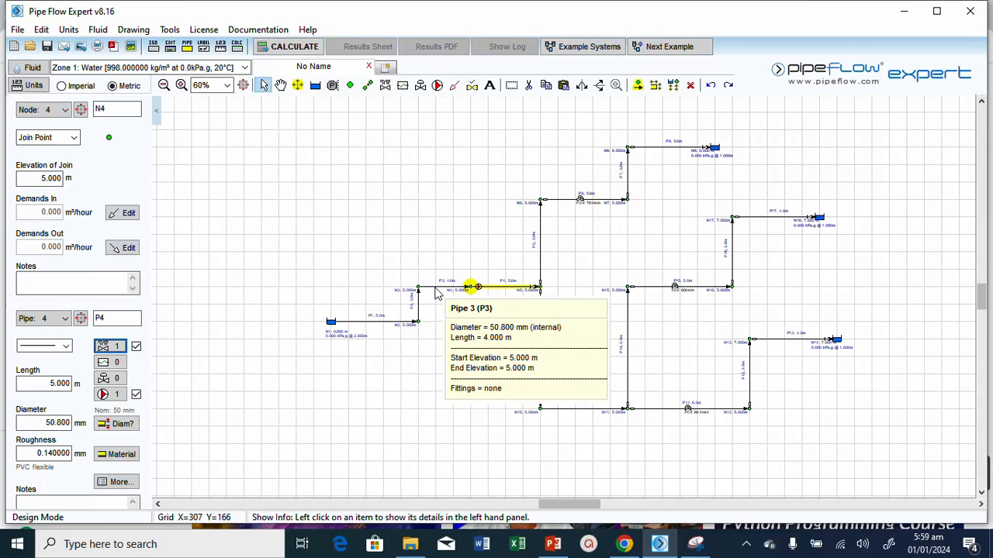
click(438, 294)
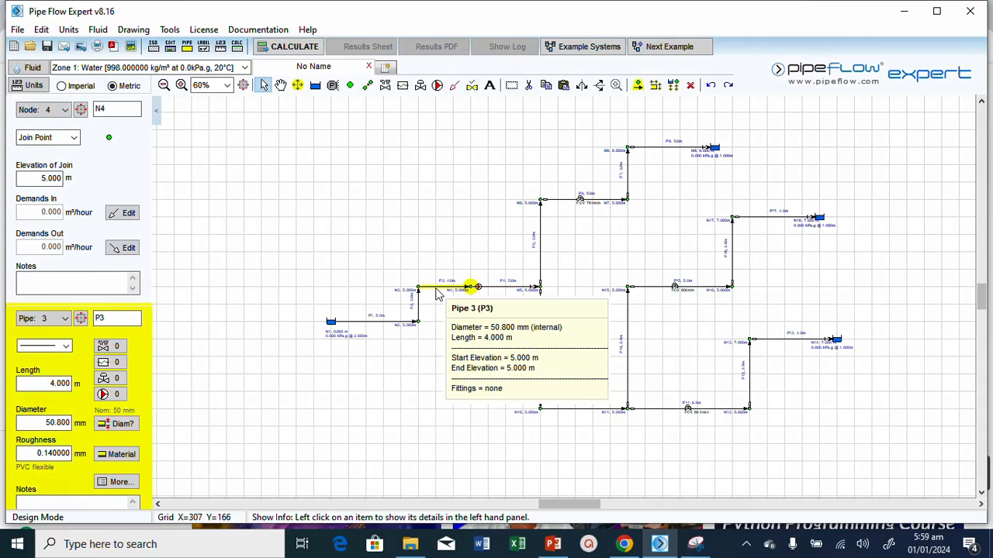
click(385, 86)
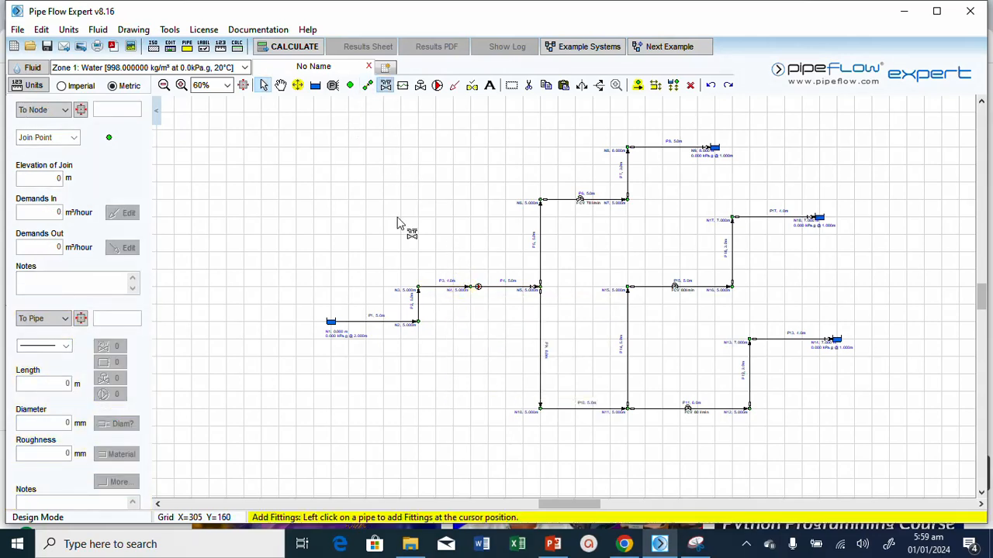
click(444, 293)
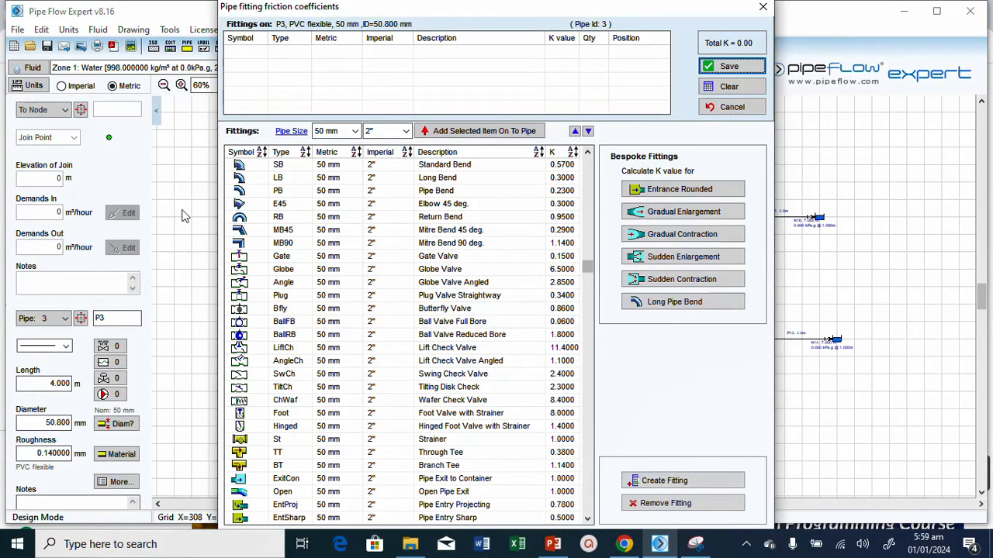
click(446, 166)
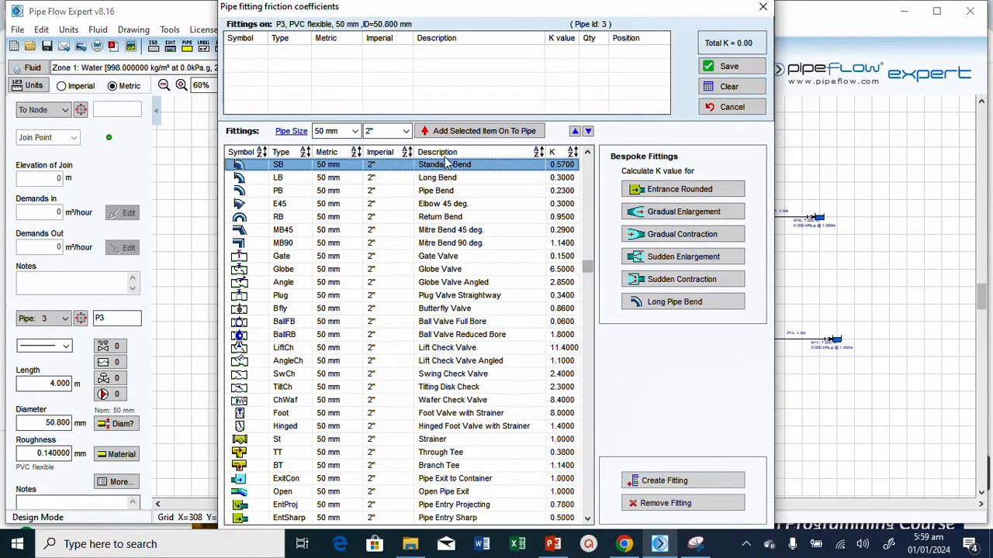
double_click(447, 165)
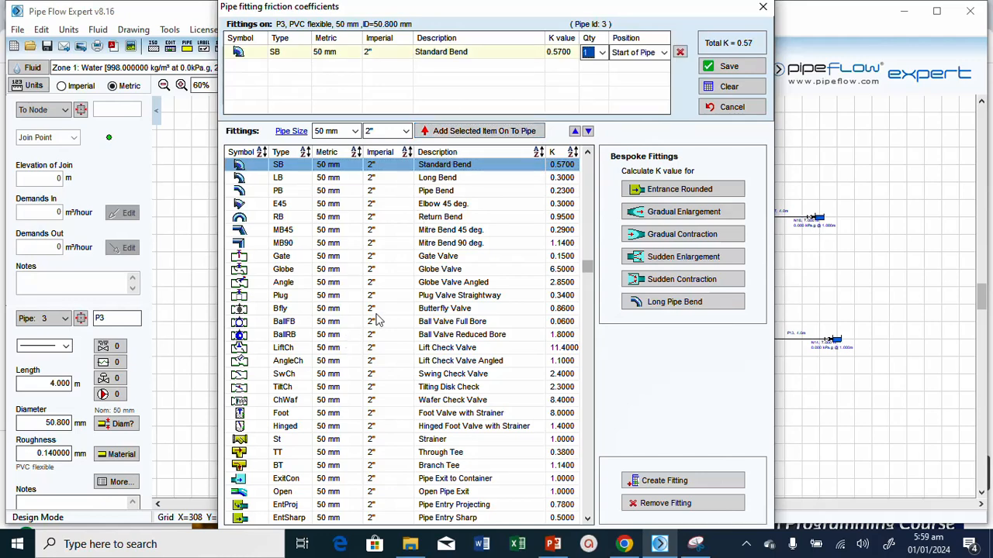
Add one 50 mm Gate Valve at End of Pipe to pipe P3 and save its fittings
click(418, 258)
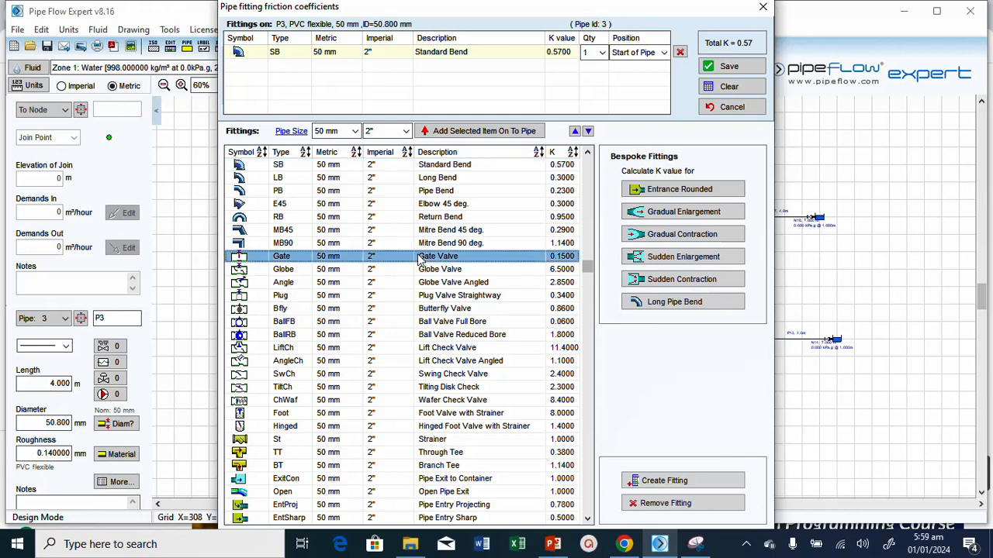
click(463, 133)
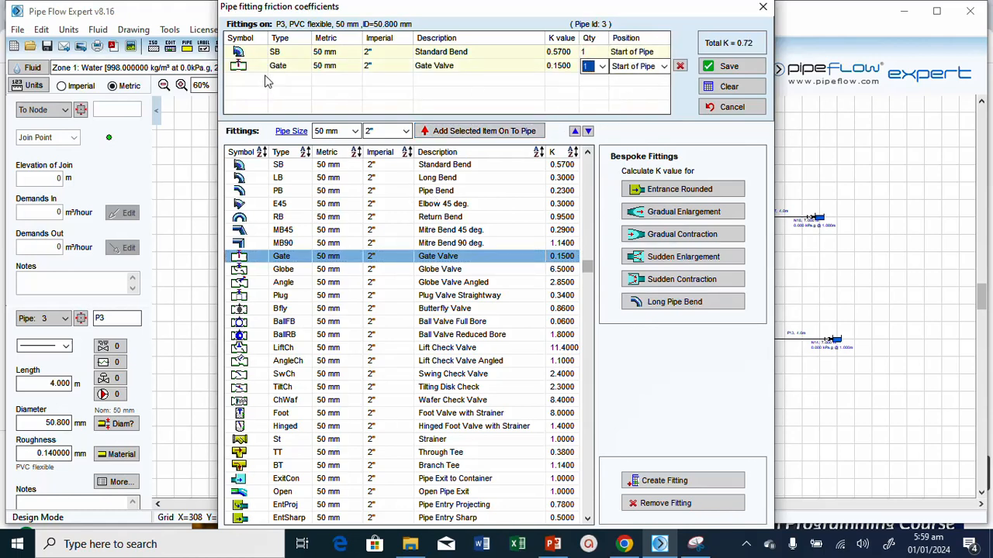
click(663, 66)
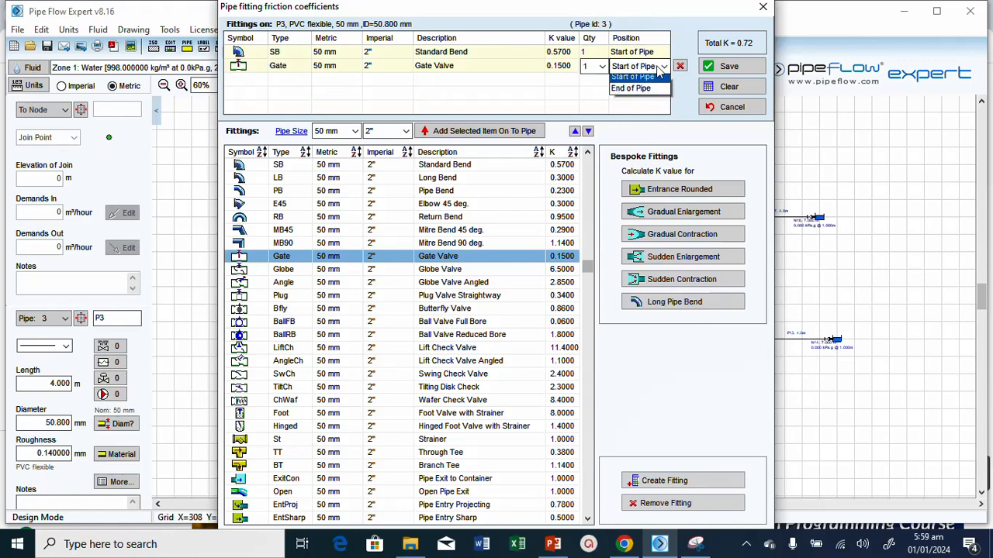
click(645, 94)
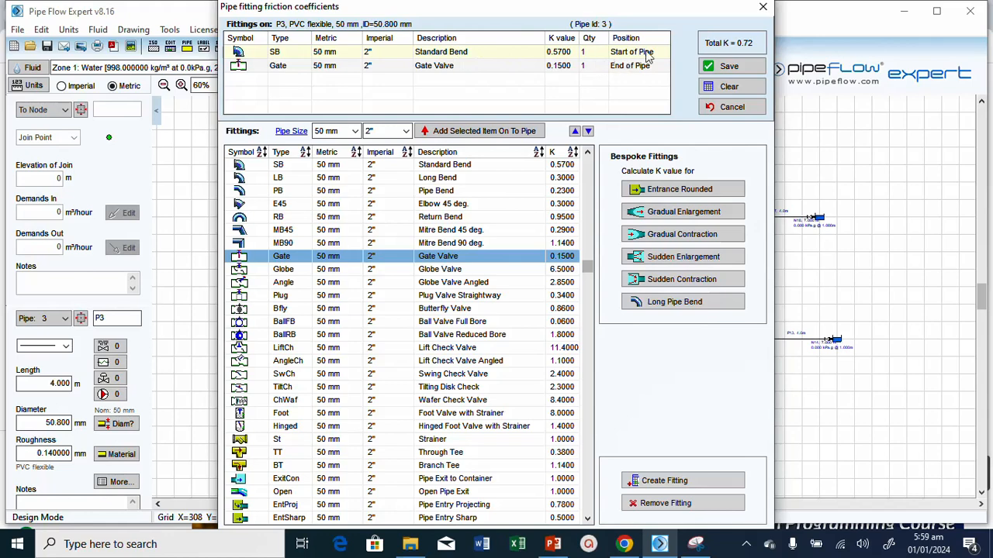
click(729, 69)
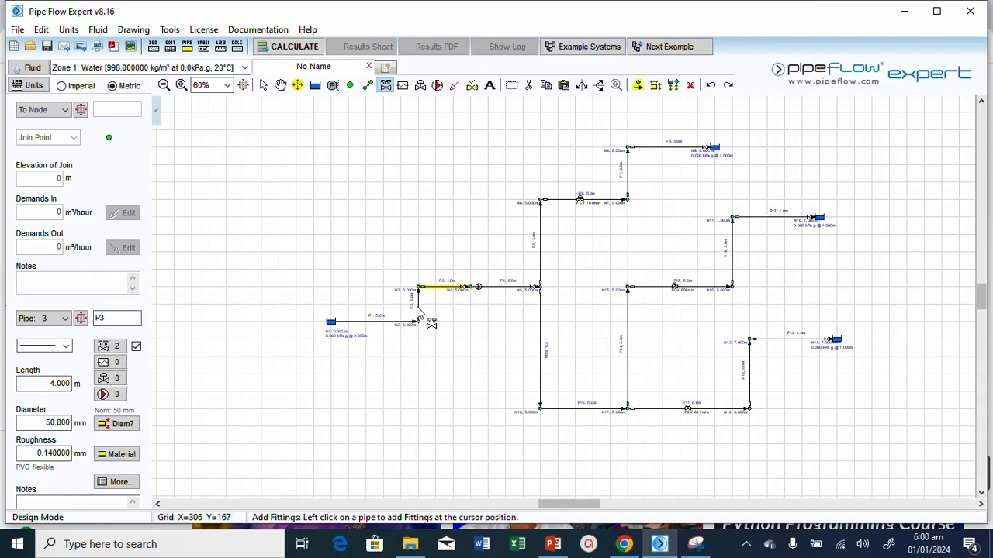
Add one 50 mm Standard Bend at Start of Pipe to pipe P2 and save it
click(417, 312)
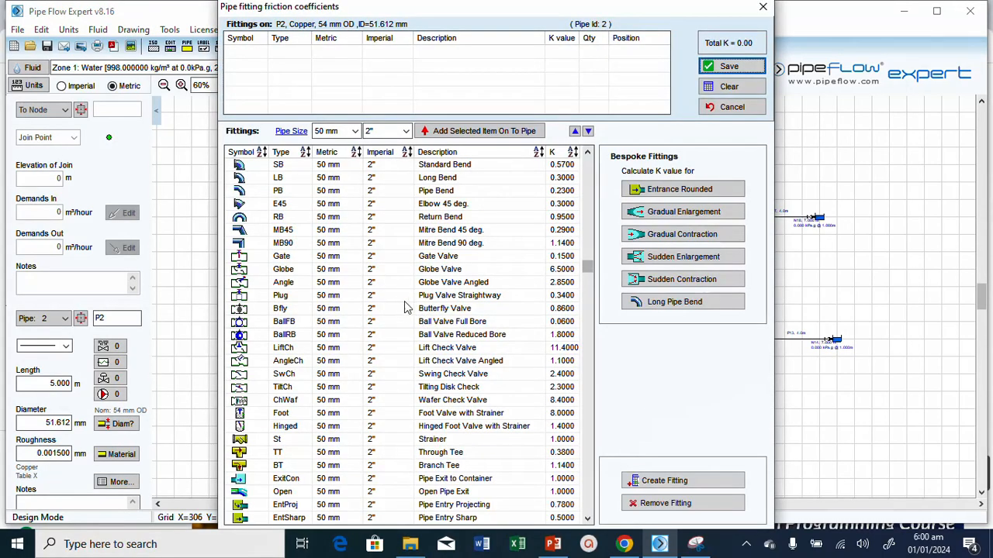
click(411, 169)
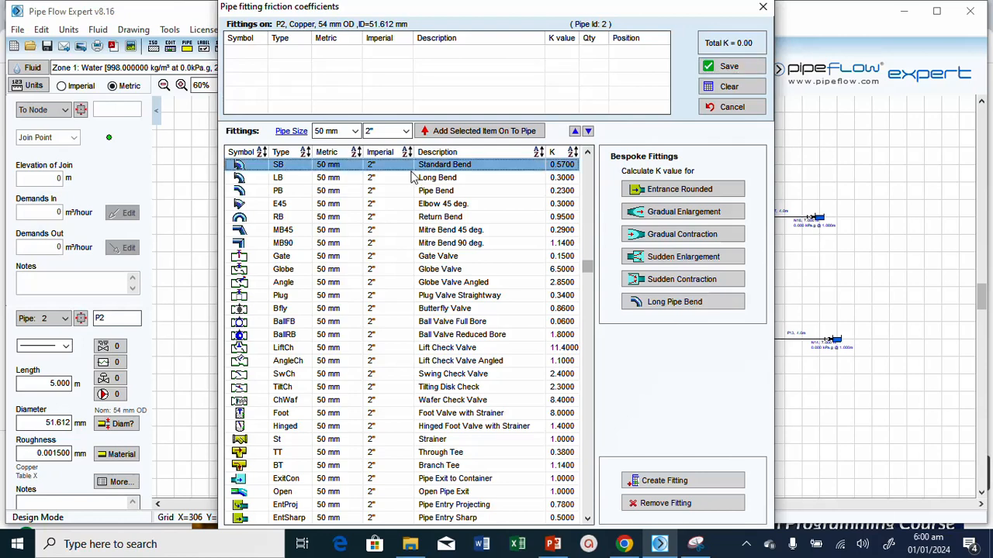
click(457, 134)
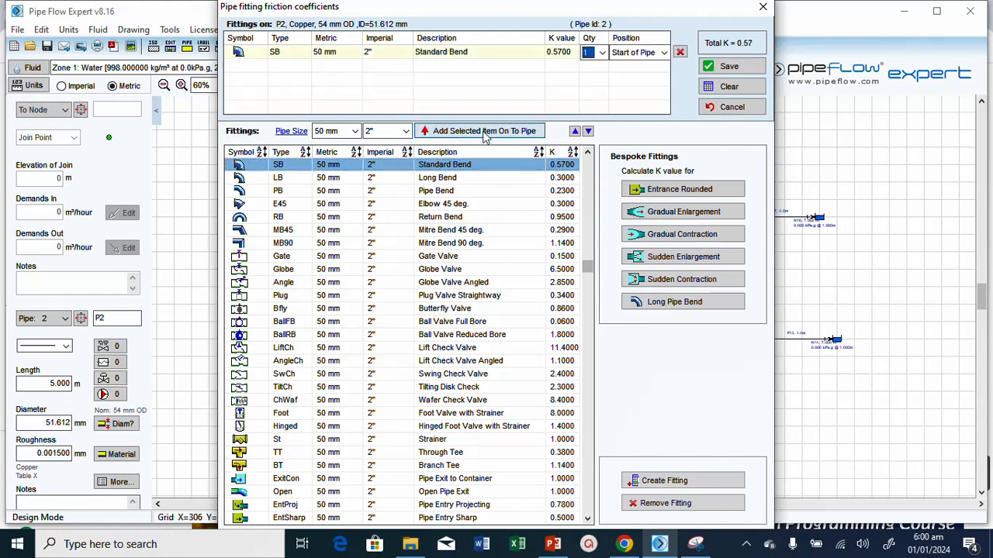
click(733, 67)
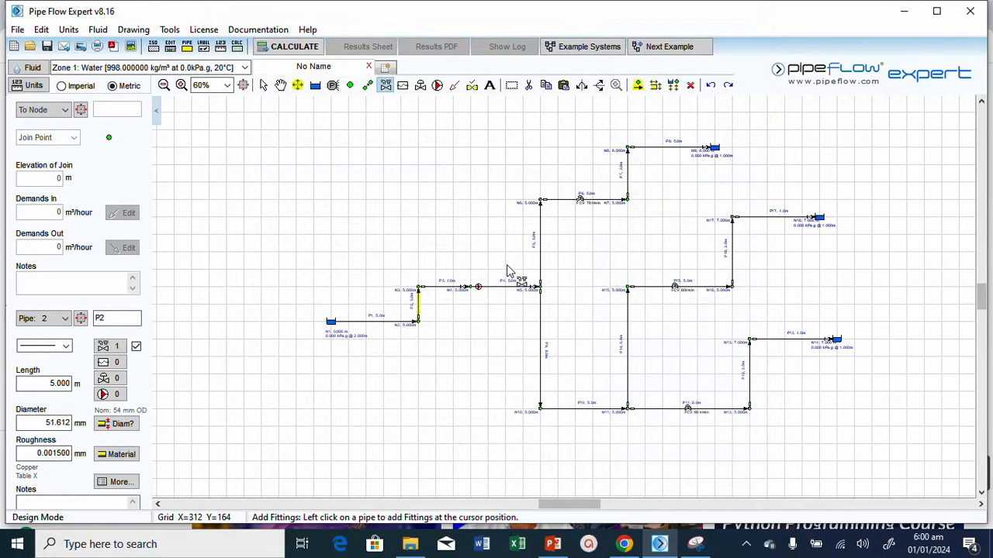
Add one 50 mm Pipe Entry Projecting fitting at Start of Pipe to pipe P1, save it and leave the fittings tool
click(388, 326)
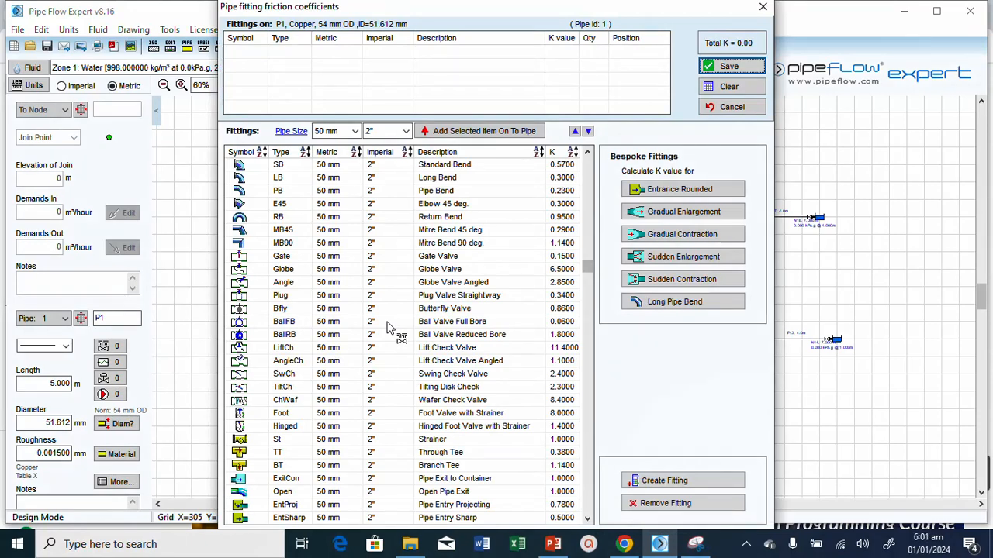
click(470, 505)
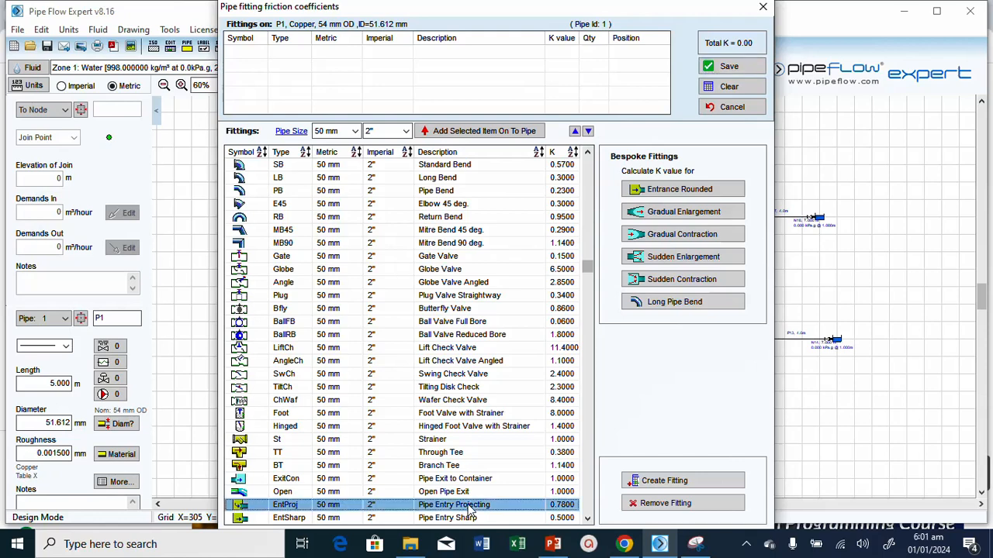
click(481, 134)
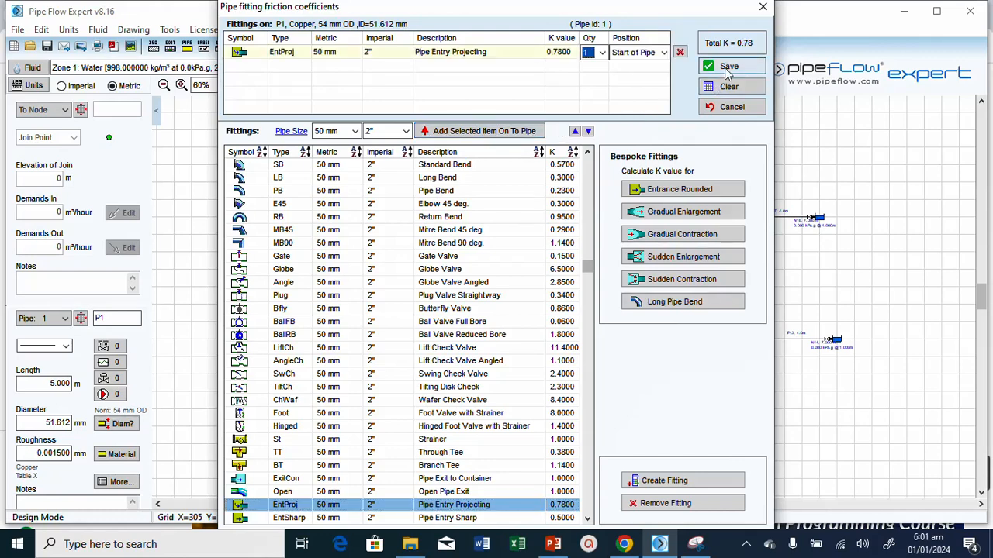
click(724, 68)
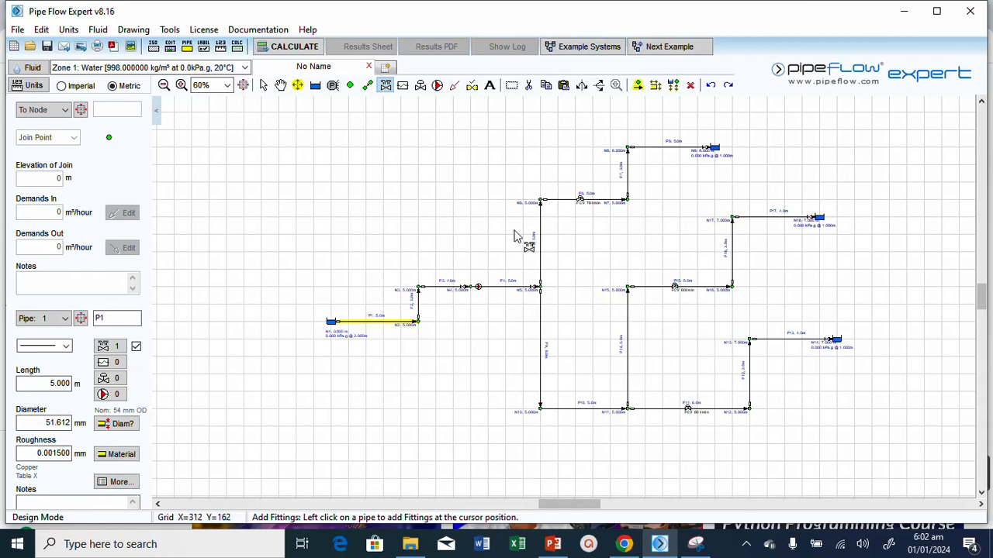
click(264, 85)
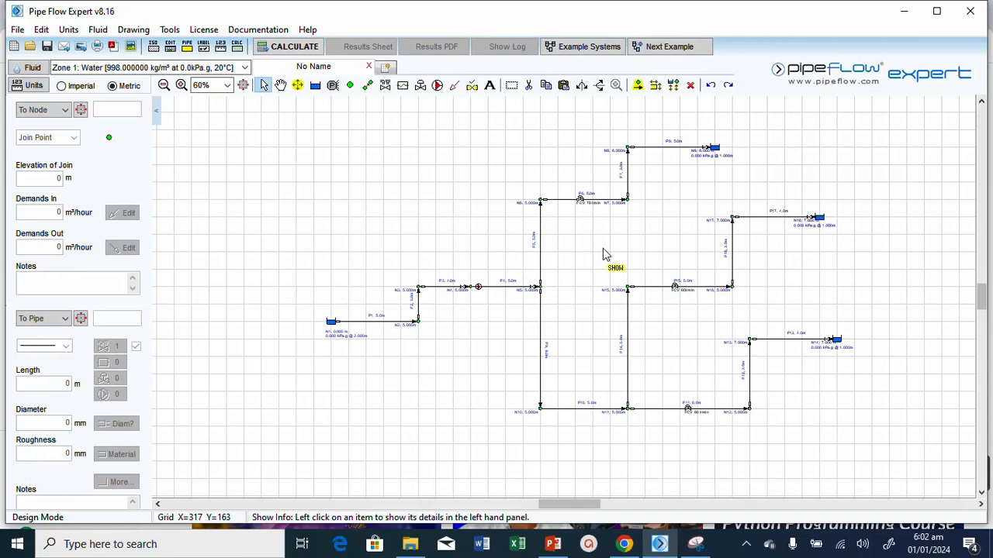
Calculate the network with fitting sizes updated to match nominal pipe sizes, read through the results log and open the results sheet
click(304, 49)
click(528, 313)
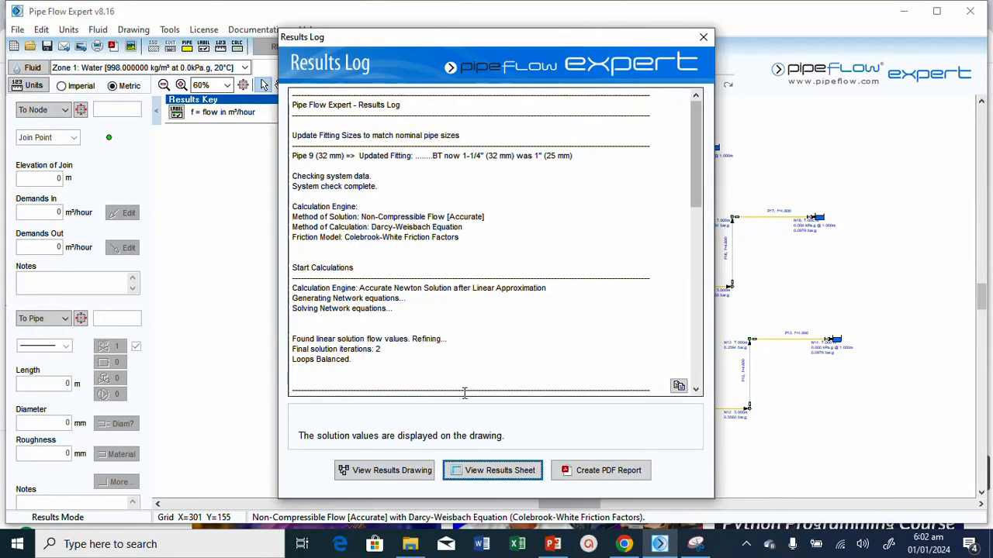
scroll(596, 251, down, 5)
scroll(596, 251, down, 10)
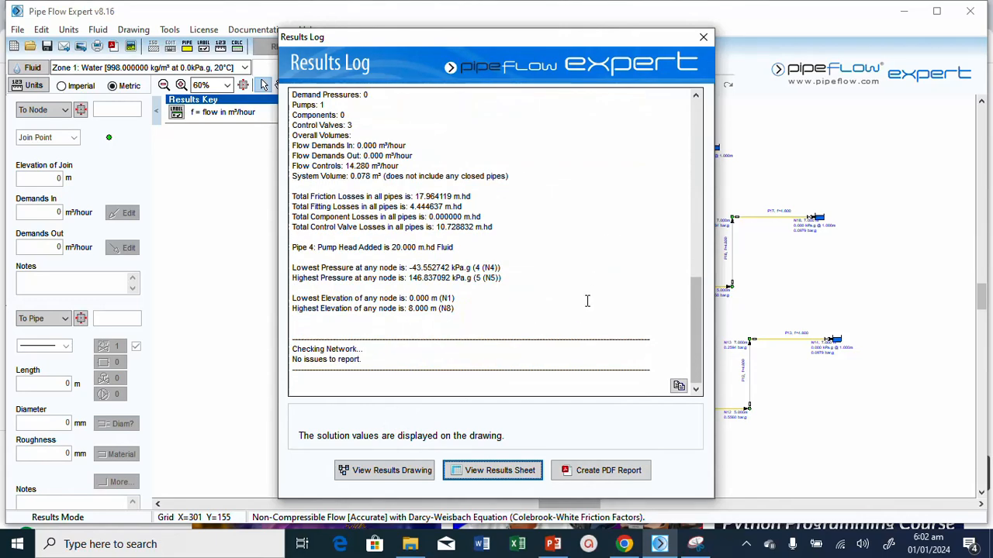
click(496, 470)
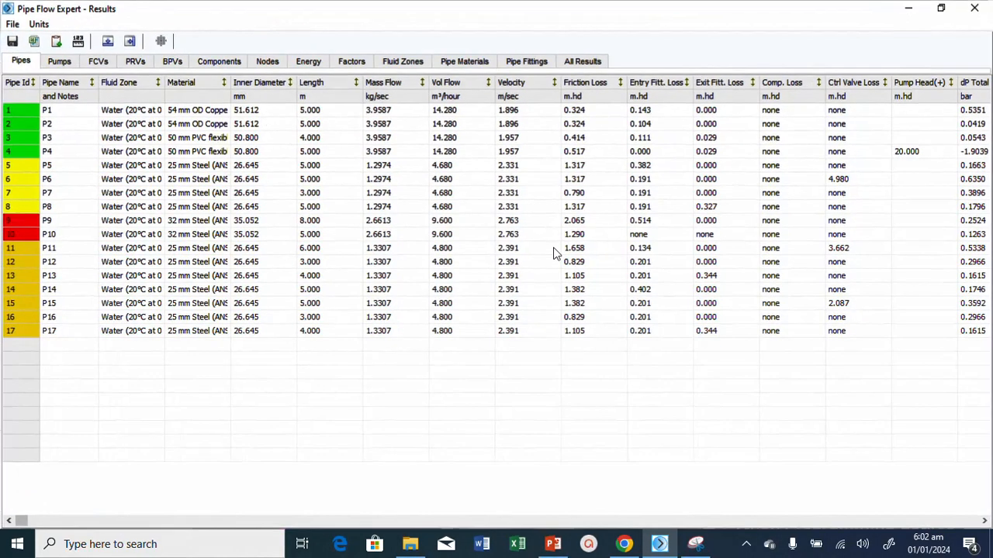
click(888, 145)
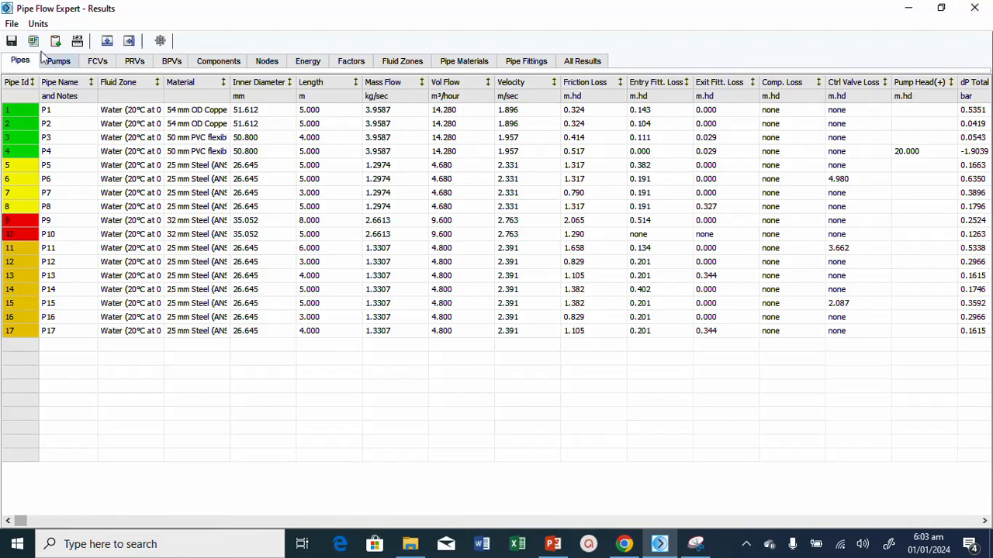
Set the flow rate unit of the results to Litres/min
click(39, 24)
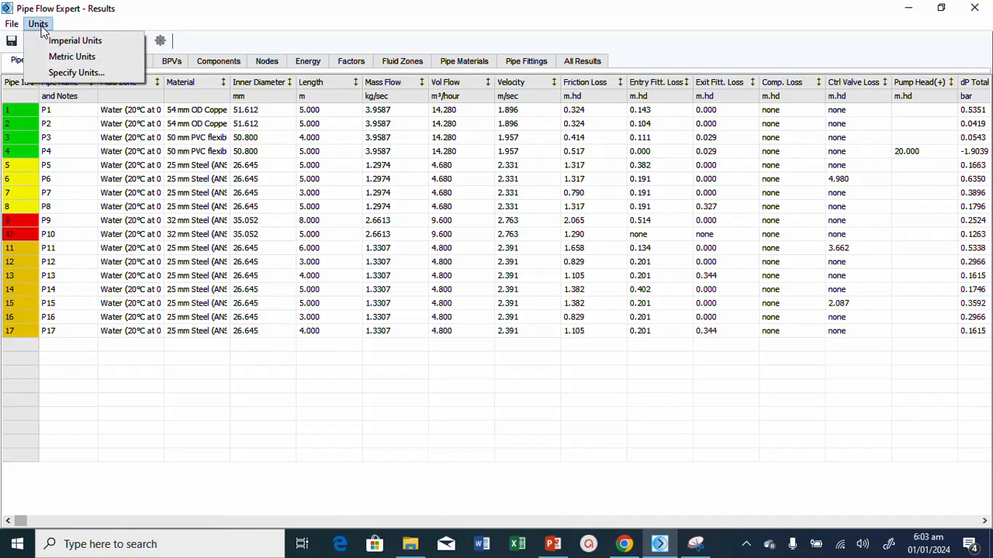
click(75, 71)
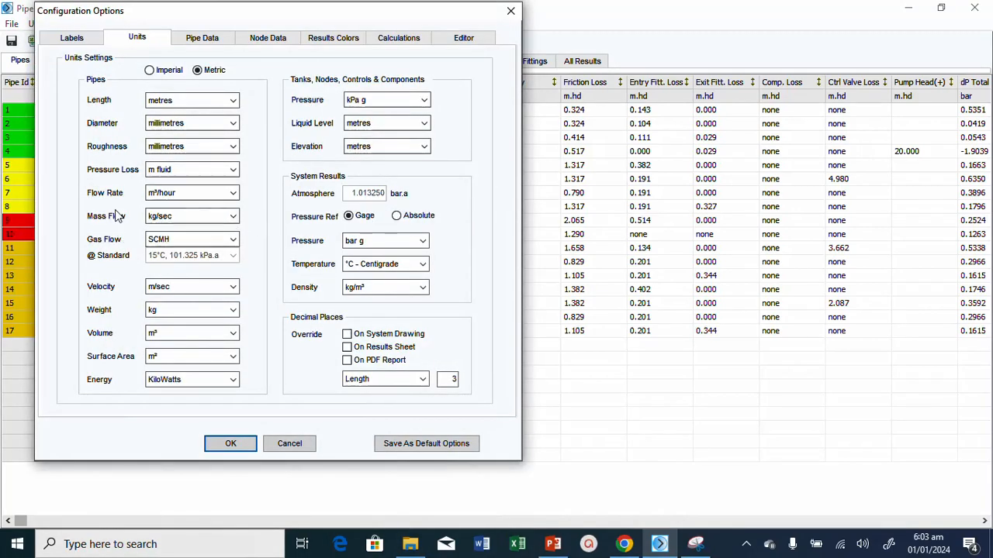
click(232, 193)
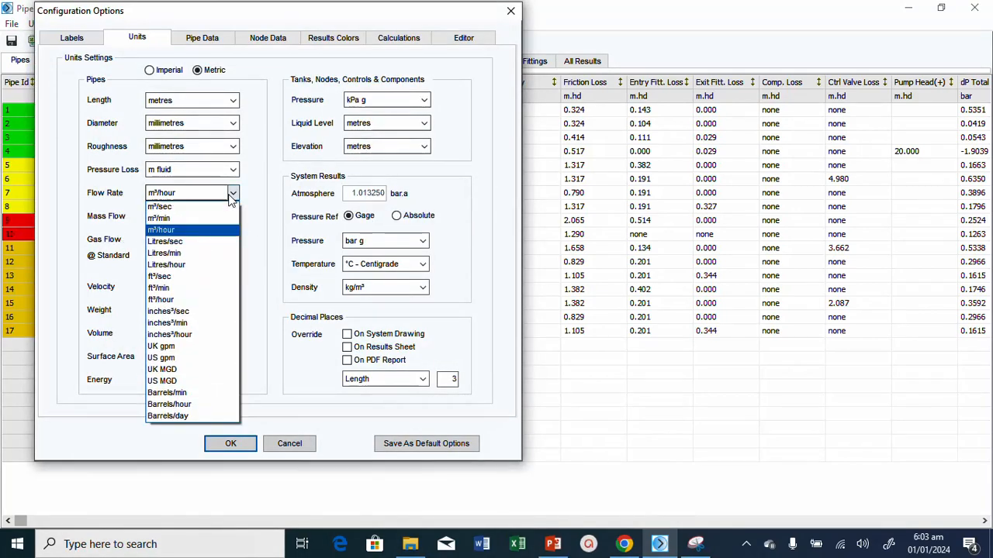
click(200, 258)
click(230, 445)
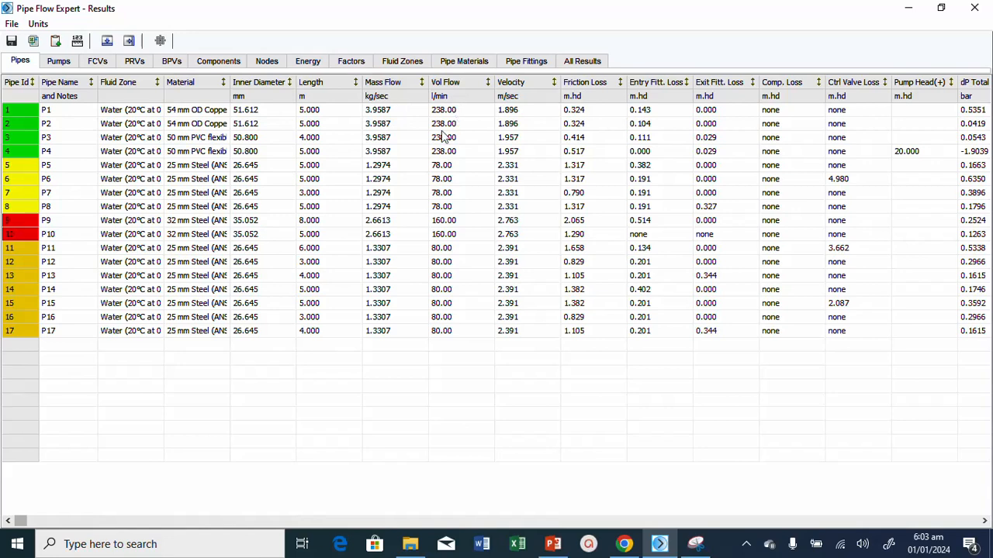
Examine the volume flows of pipes P1 and P2 in the results sheet and the calculated results of pipes P9, P10 and P11 on the drawing
click(458, 111)
click(456, 125)
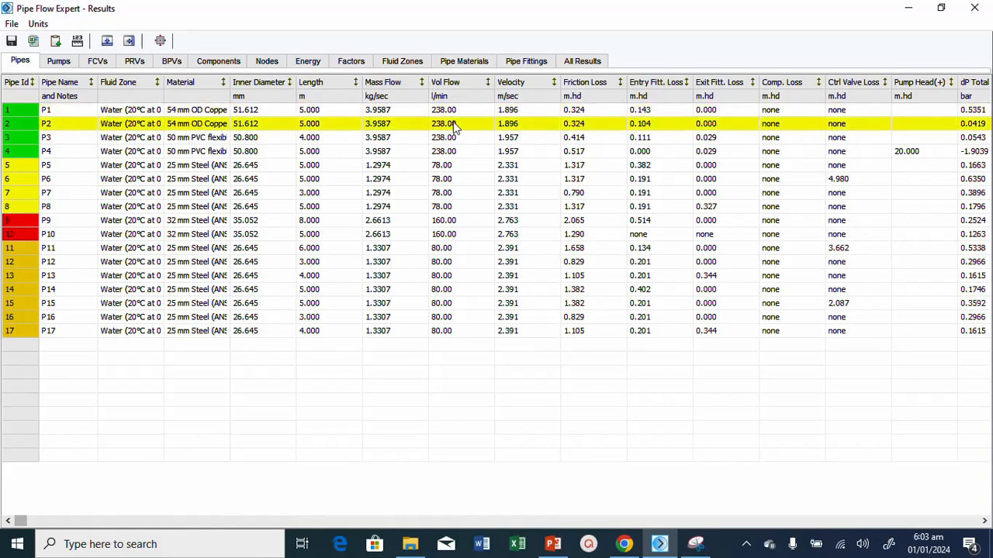
click(908, 8)
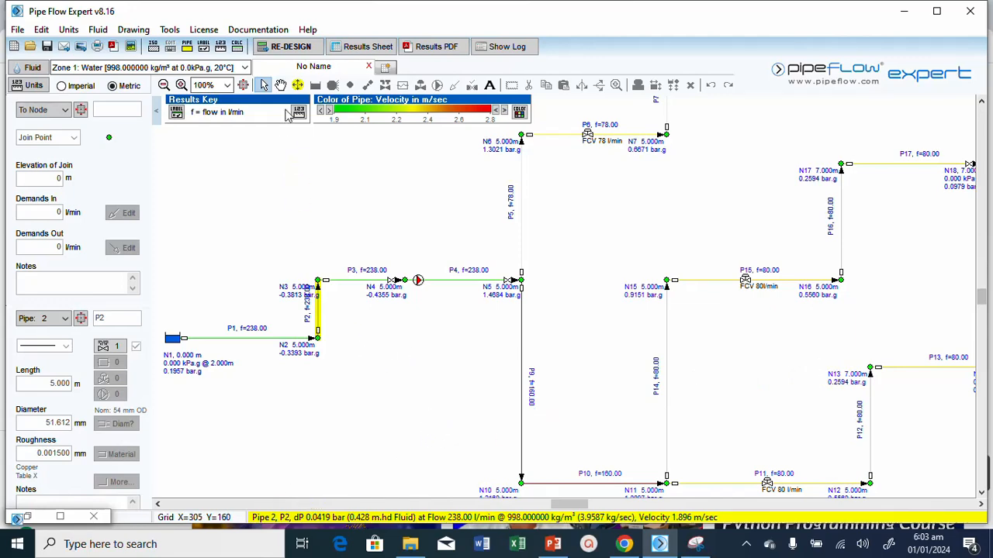
click(364, 49)
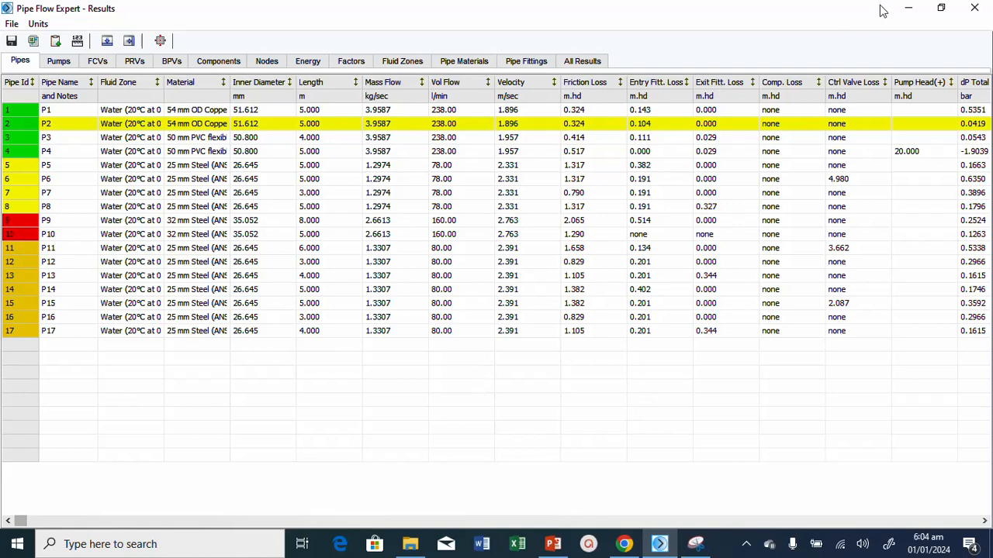
click(909, 10)
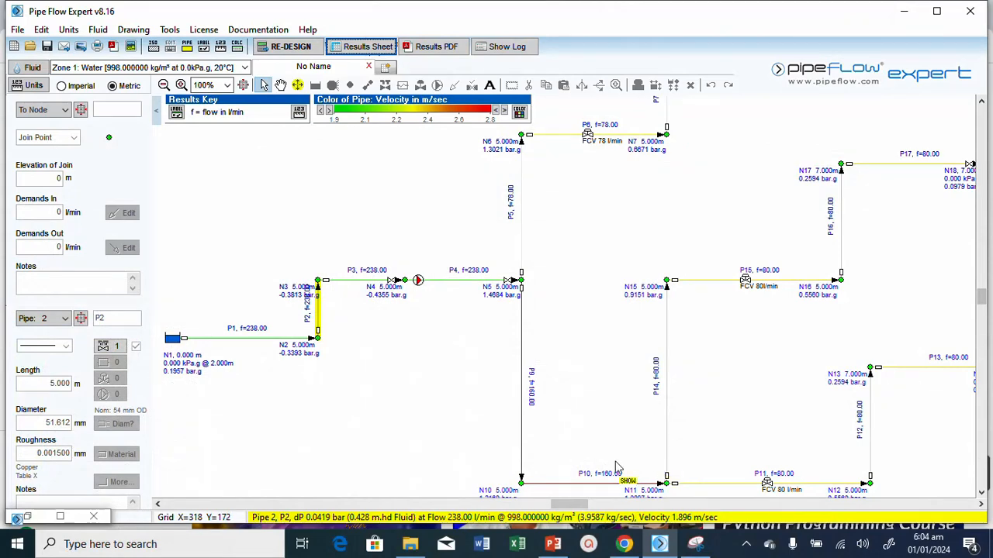
mouse_move(521, 376)
mouse_move(671, 431)
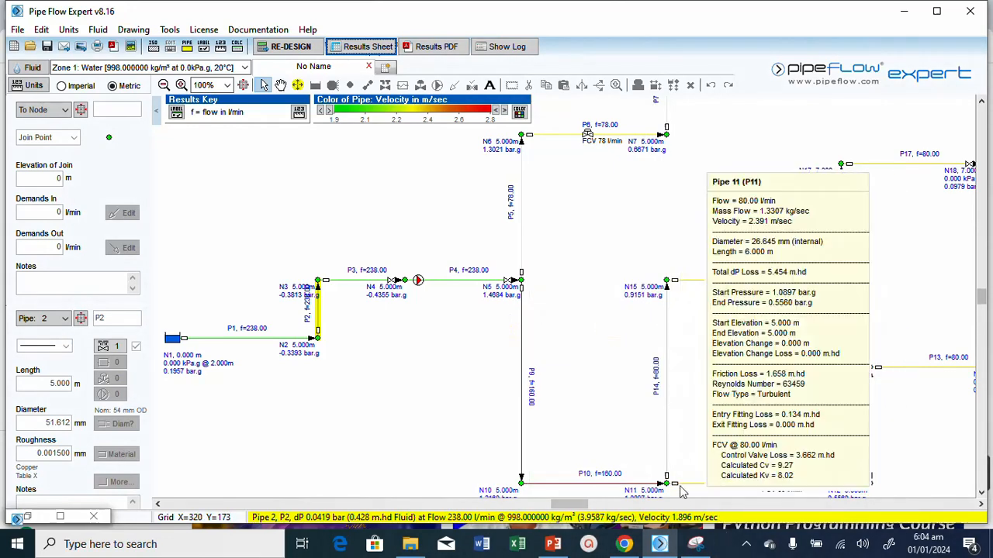
mouse_move(525, 321)
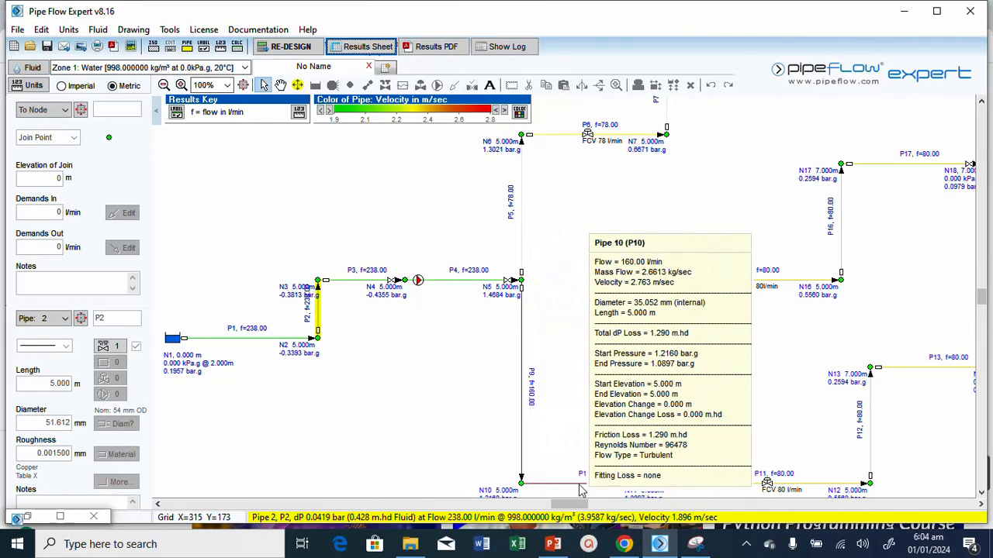
mouse_move(517, 406)
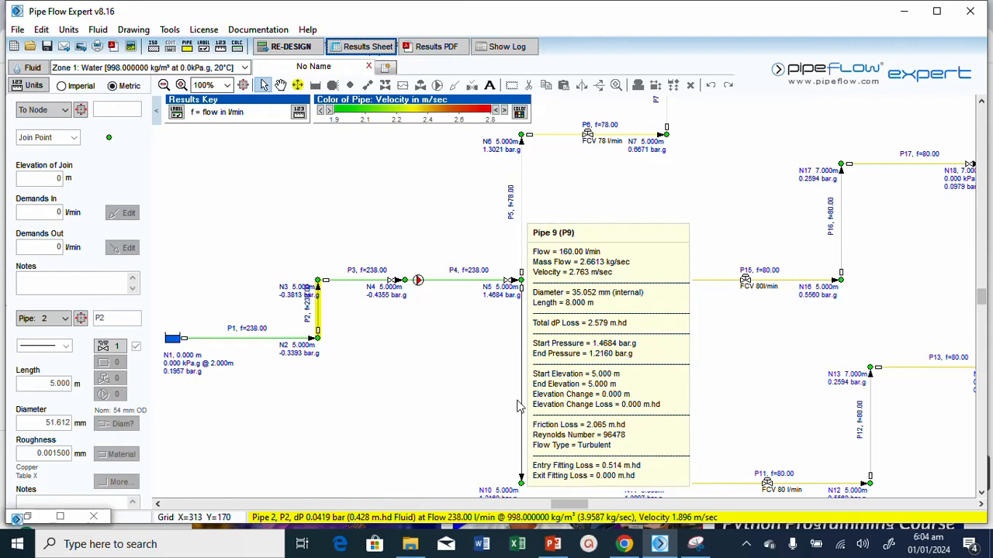
Examine the calculated results of pipes P5, P9, P14 and P11 on the drawing and return the network to design mode
mouse_move(521, 230)
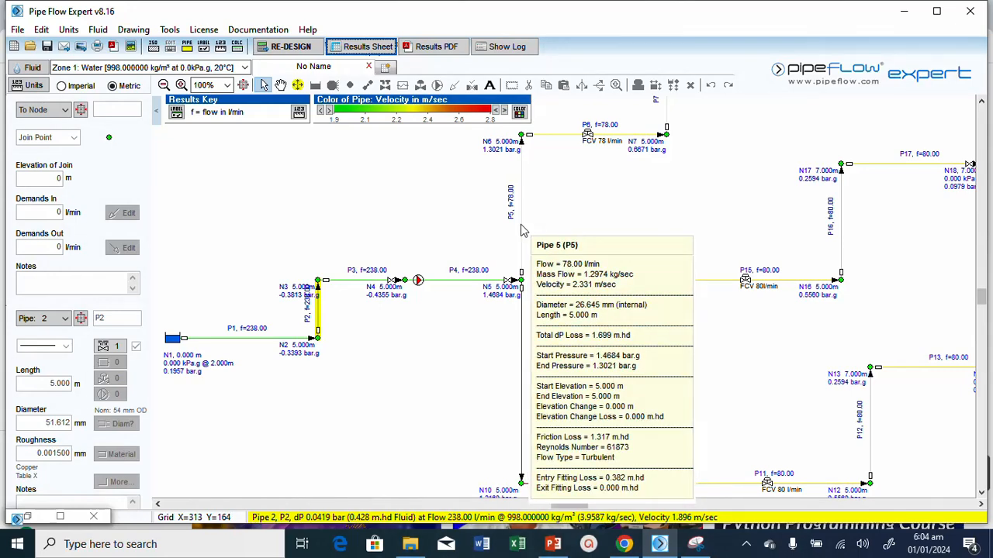
mouse_move(524, 353)
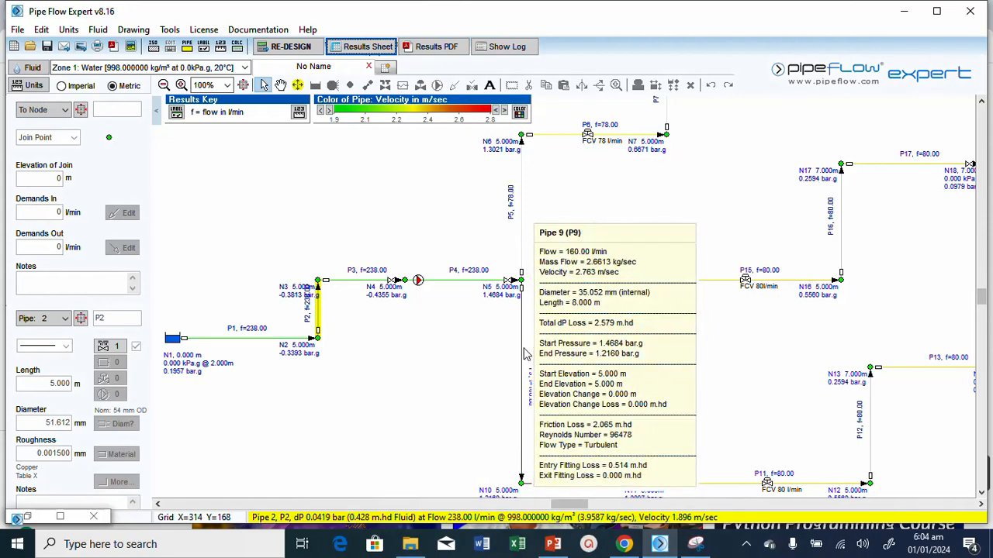
mouse_move(668, 359)
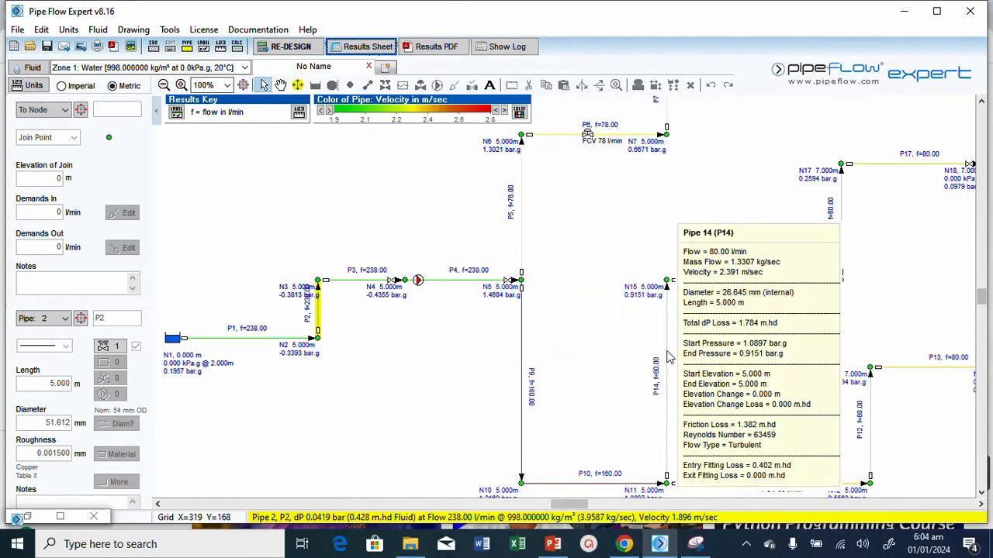
mouse_move(725, 490)
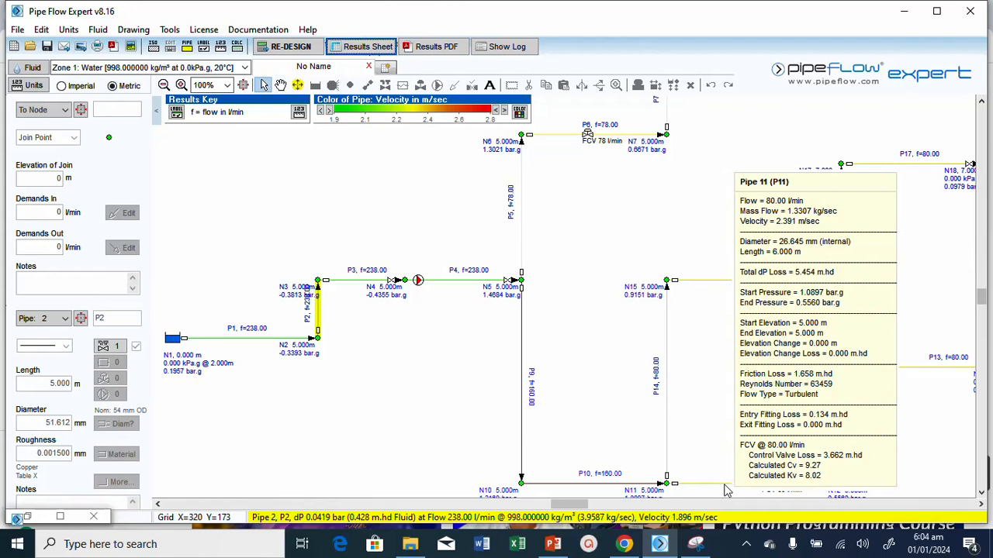
mouse_move(522, 209)
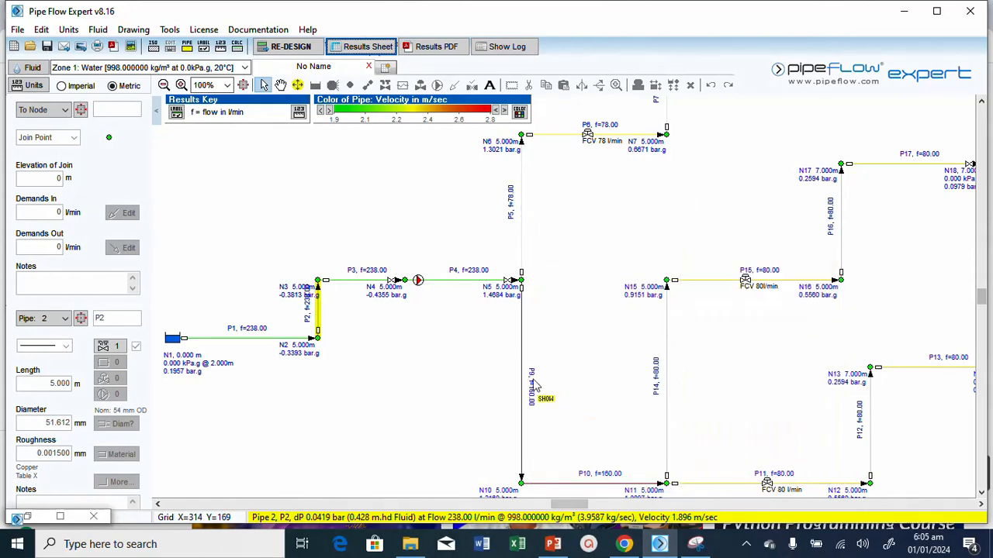
mouse_move(522, 382)
mouse_move(420, 290)
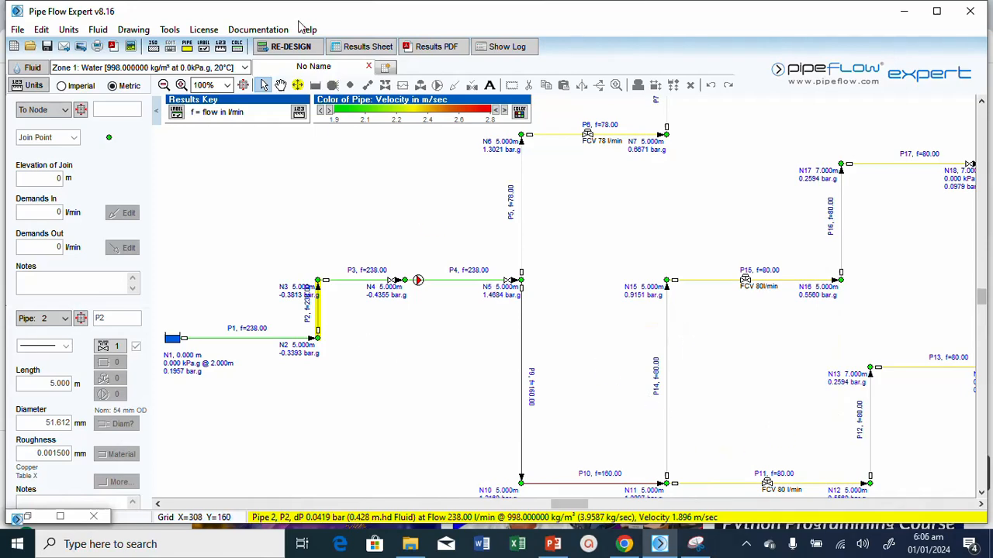
click(295, 50)
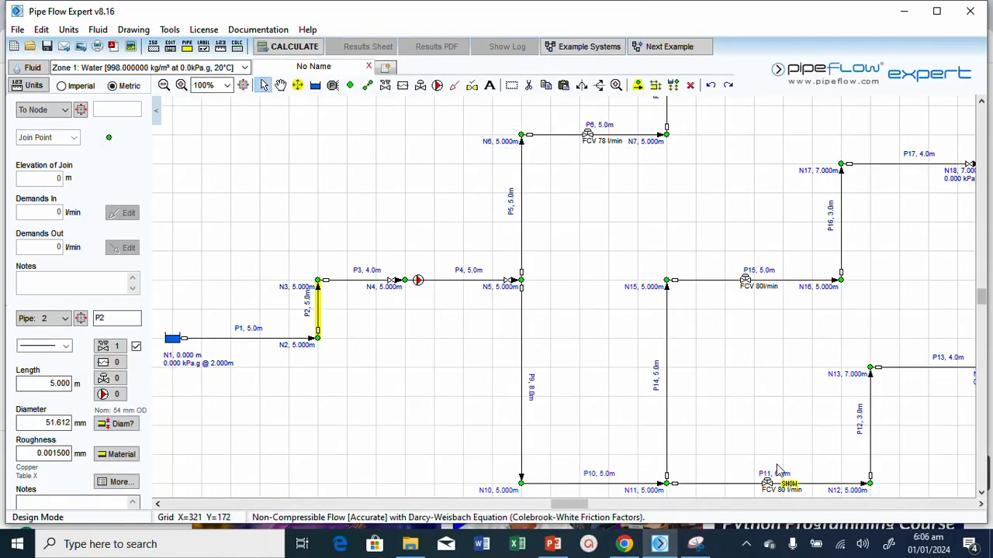
click(747, 545)
click(731, 514)
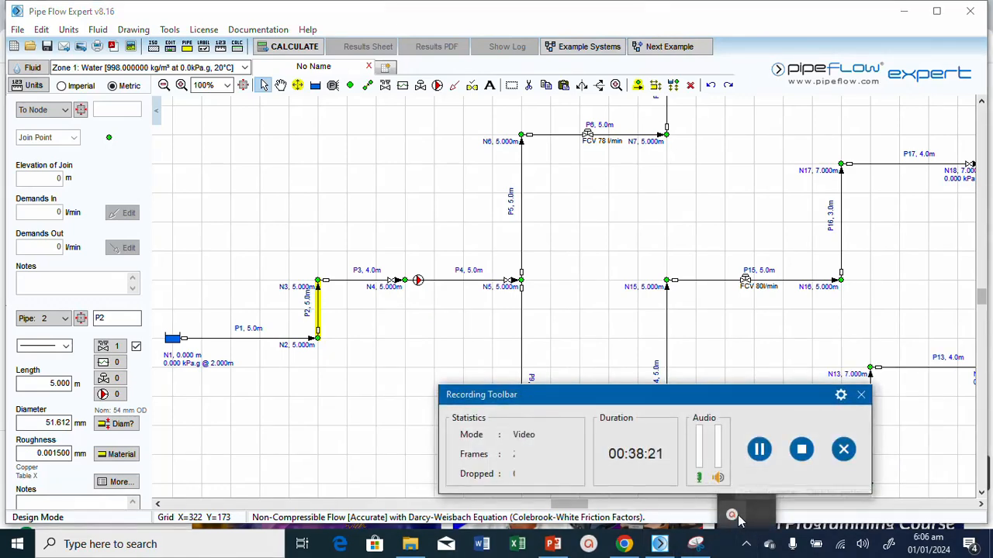